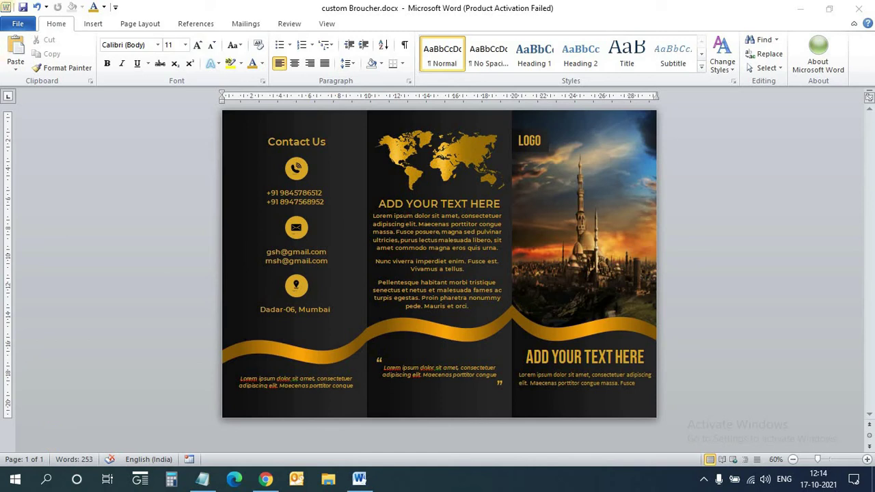
Create a new blank Word document.
left_click(24, 24)
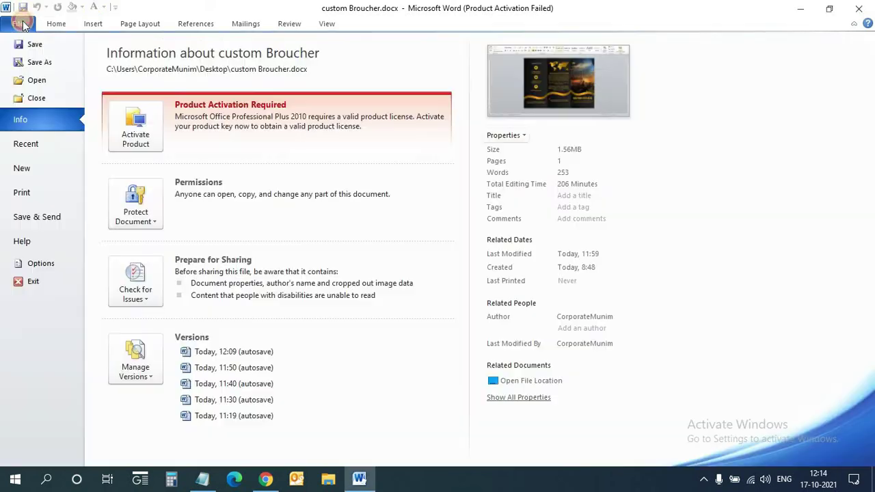
left_click(41, 168)
left_click(647, 320)
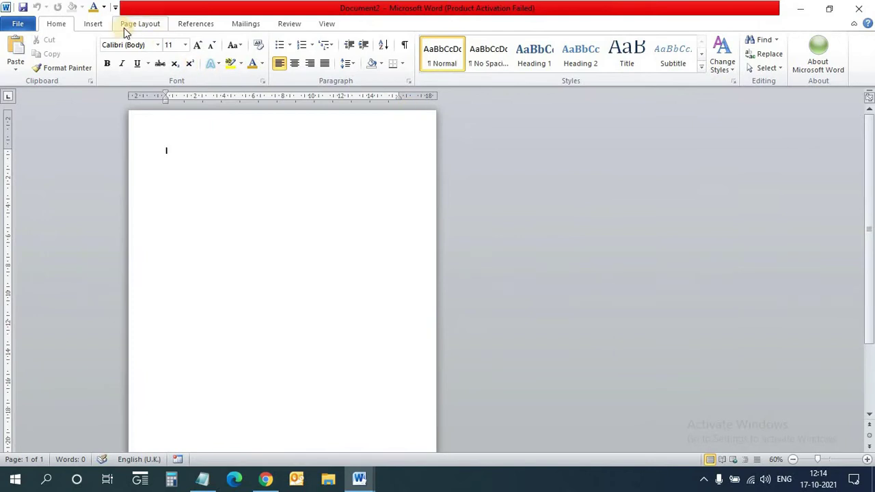
Set the page to A4 landscape and bring up the Custom Margins settings.
left_click(125, 27)
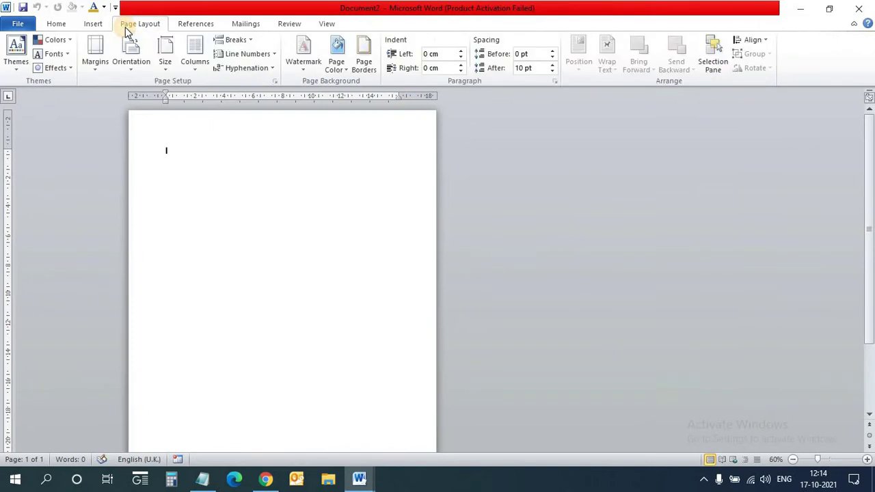
left_click(166, 68)
left_click(205, 316)
left_click(129, 68)
left_click(152, 128)
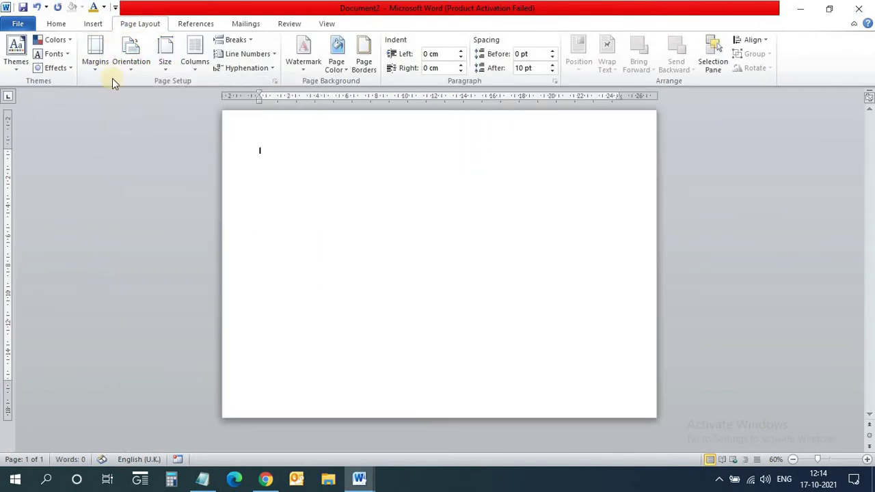
left_click(98, 68)
left_click(155, 316)
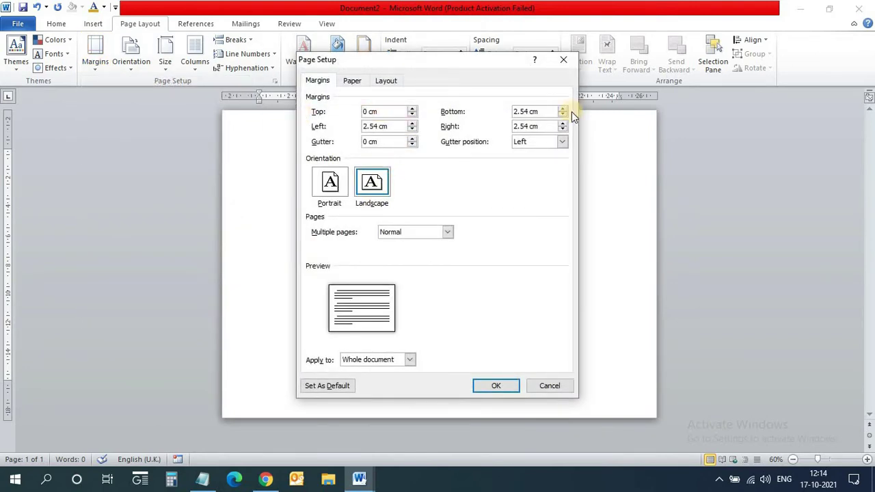
Set the top, bottom, left and right margins to 0 cm and apply them.
left_click_drag(530, 110, 498, 112)
type("0")
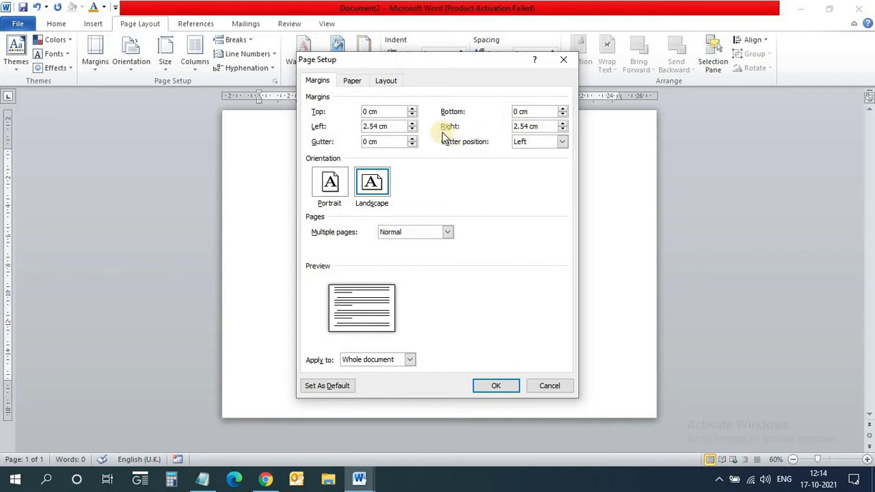
left_click_drag(376, 126, 316, 132)
type("0")
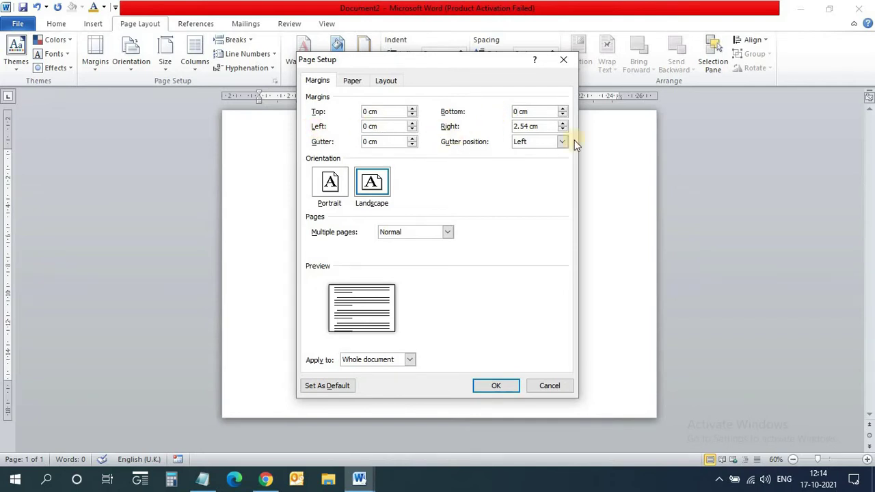
left_click_drag(521, 126, 450, 136)
type("0")
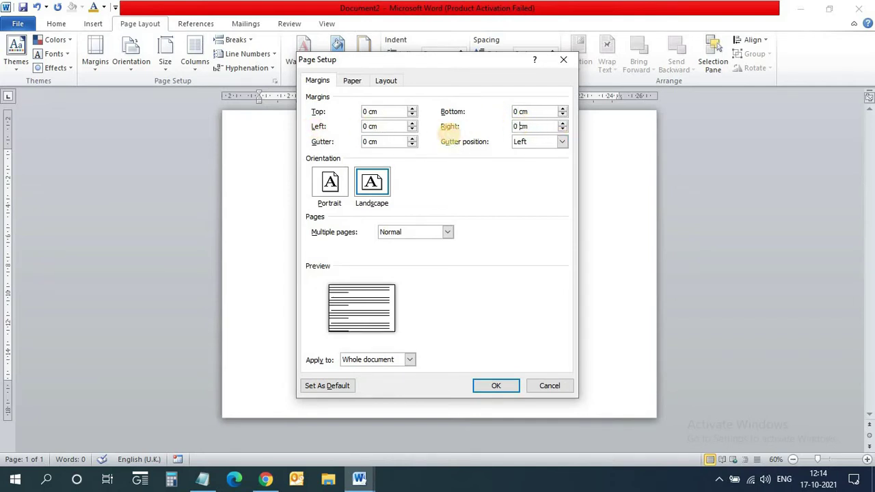
left_click(497, 385)
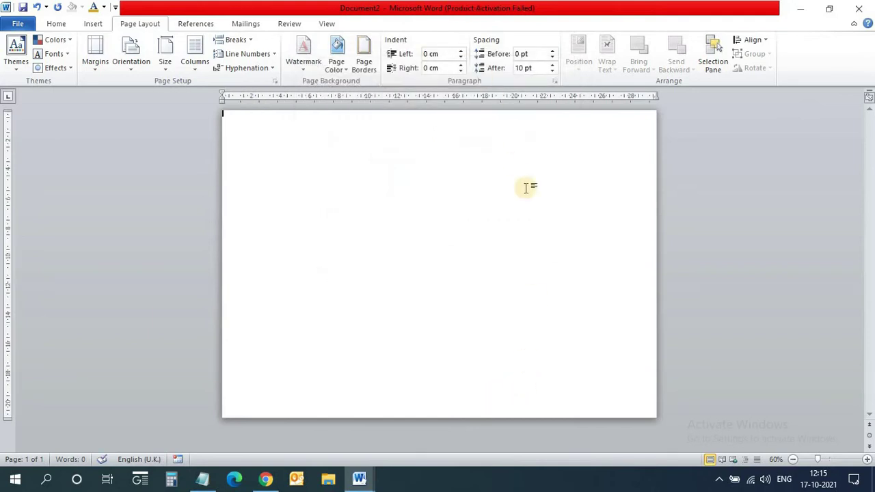
scroll(498, 186, "down", 3)
scroll(383, 180, "up", 5)
scroll(383, 180, "down", 1)
scroll(385, 180, "down", 1)
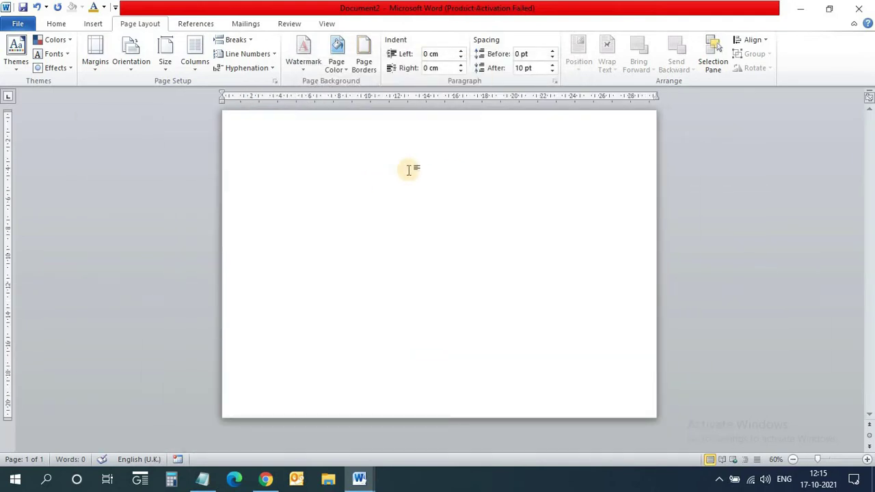
Draw a rectangle 9.88 cm wide with no outline near the top of the page.
left_click(94, 26)
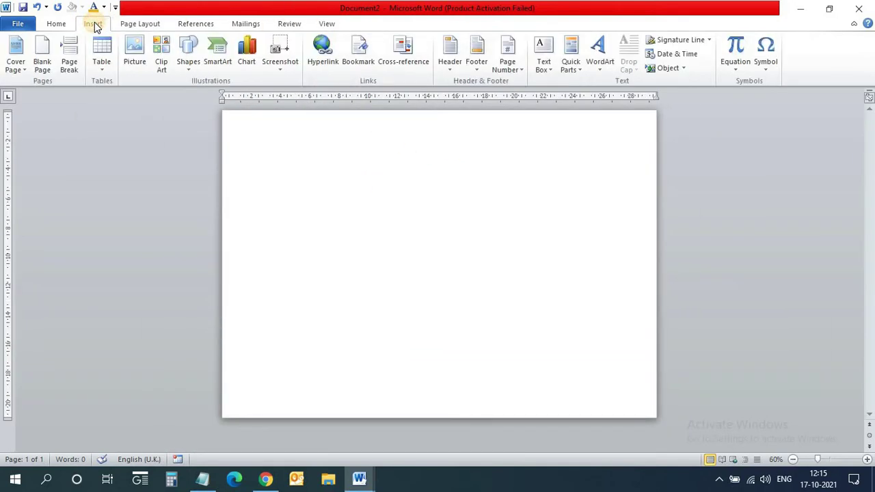
left_click(188, 63)
left_click(246, 94)
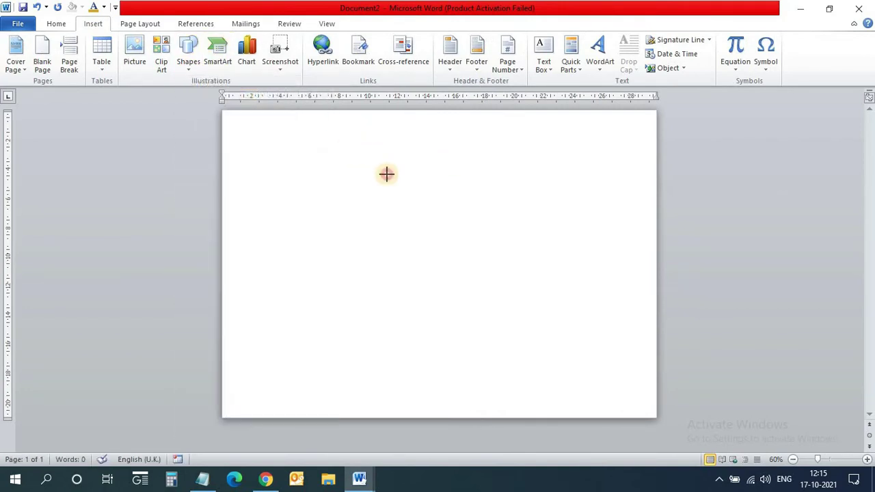
left_click_drag(344, 150, 462, 195)
left_click_drag(834, 63, 813, 63)
type("9.88")
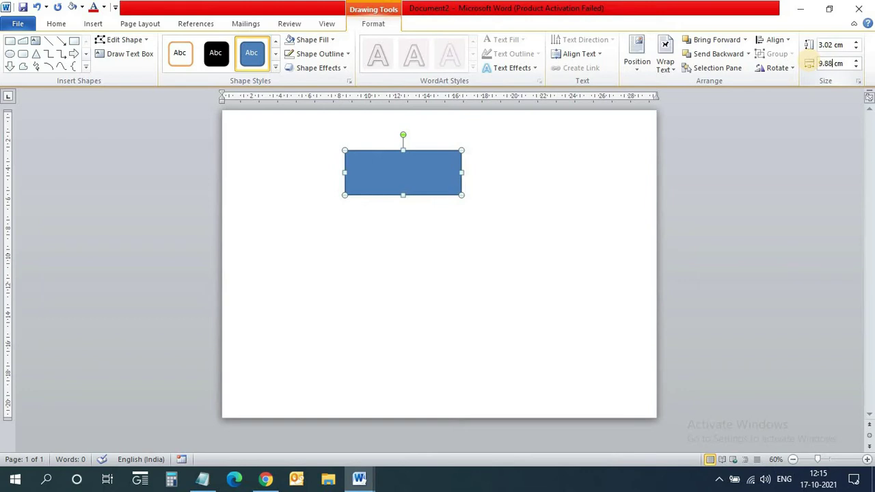
key("Return")
left_click(346, 54)
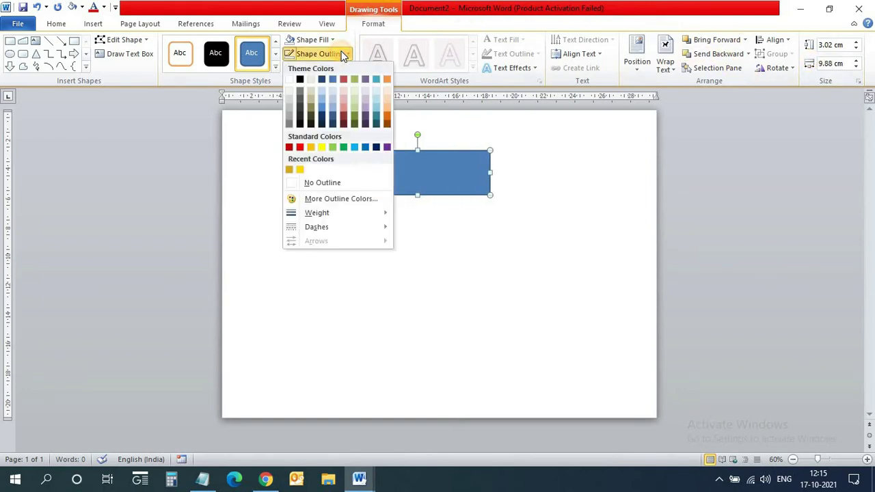
left_click(311, 183)
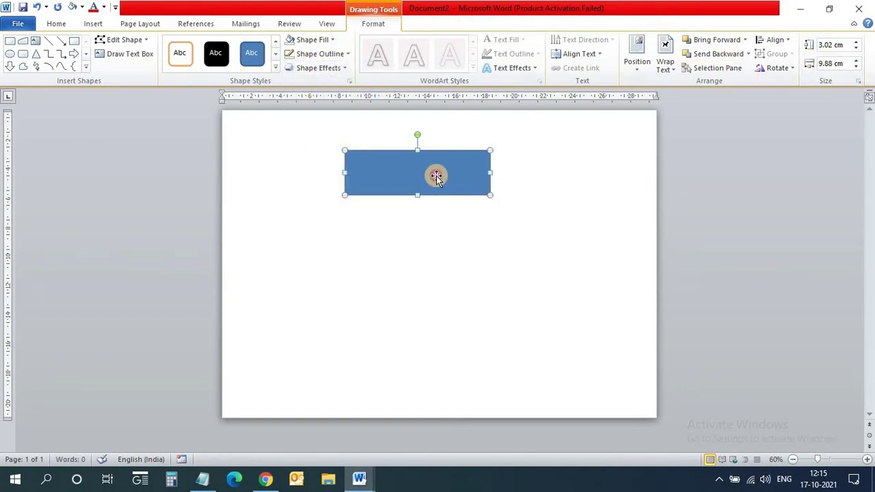
Make two copies of the rectangle and line all three up side by side.
mouse_move(436, 175)
left_mouse_down()
mouse_move(375, 162)
mouse_move(389, 149)
mouse_move(455, 233)
mouse_move(533, 170)
left_mouse_up()
left_click_drag(376, 130, 367, 133)
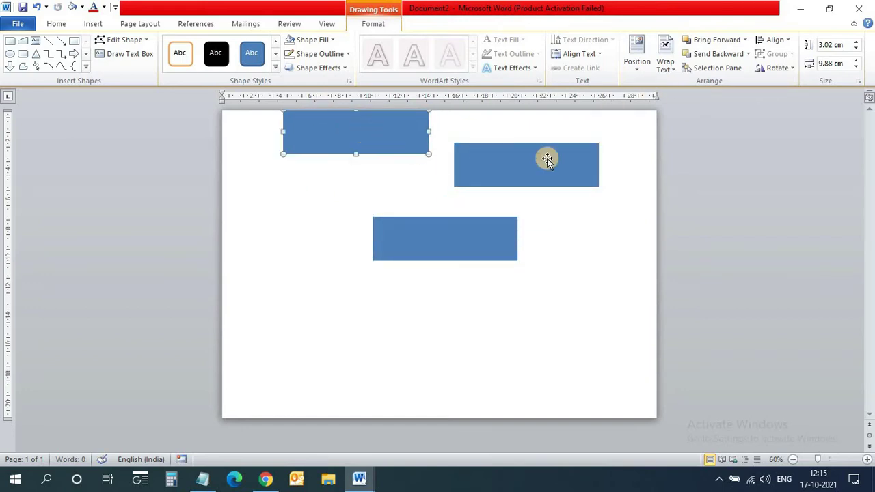
left_click_drag(509, 154, 490, 121)
left_click(514, 222)
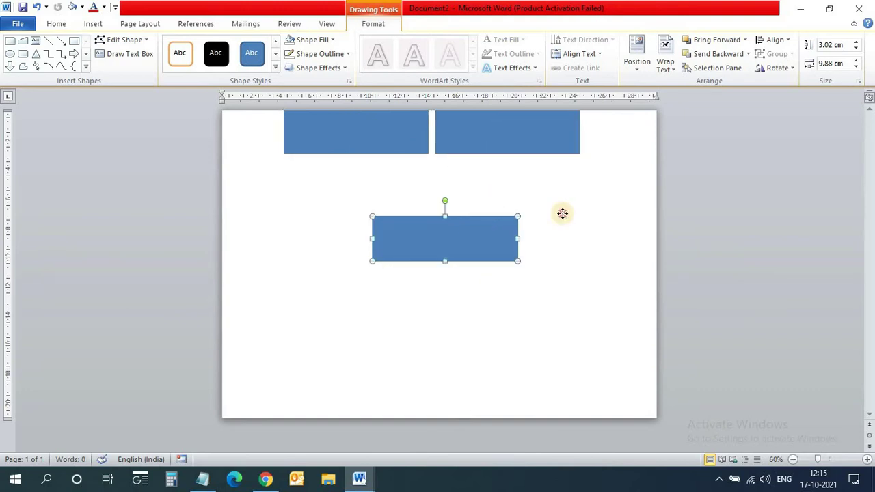
left_click_drag(472, 238, 683, 131)
Align the three rectangles to the page's left, center and right.
left_click(390, 130)
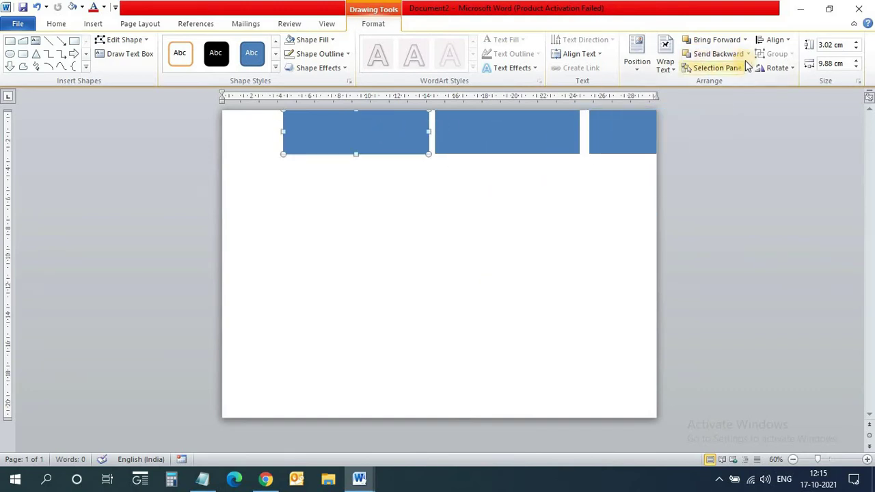
left_click(774, 39)
left_click(786, 55)
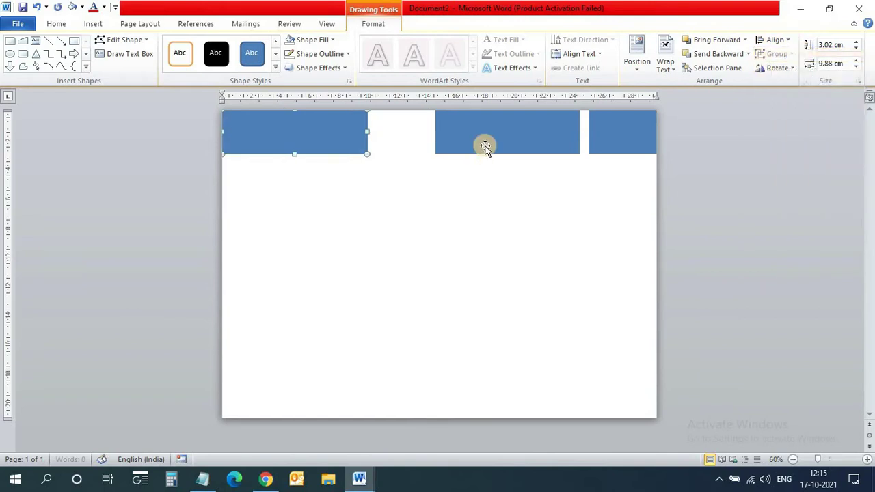
left_click(485, 147)
left_click(775, 39)
left_click(794, 71)
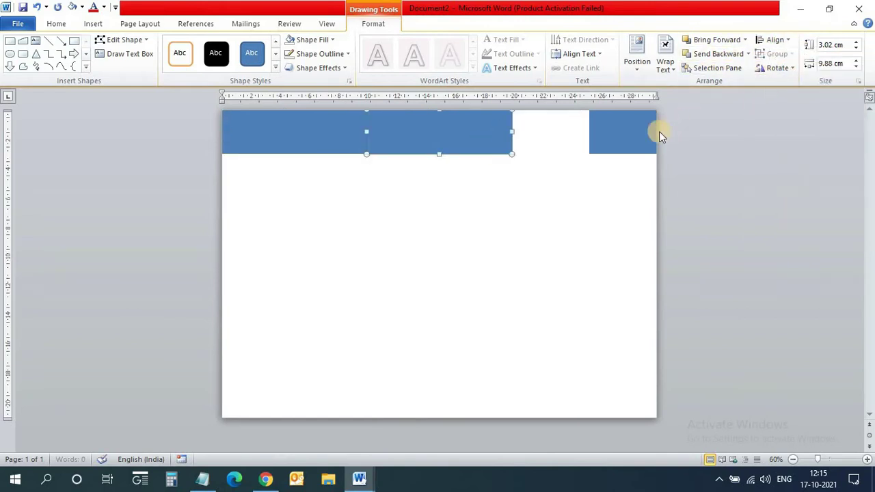
left_click(626, 131)
left_click(775, 40)
left_click(793, 84)
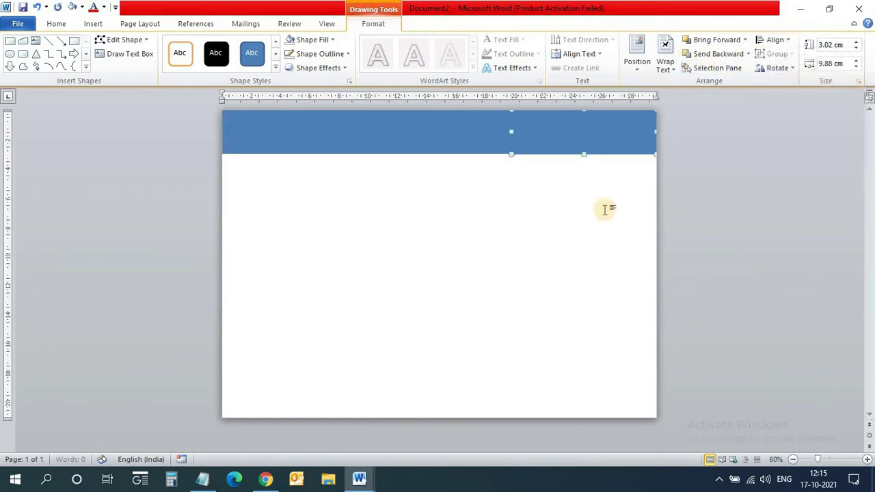
left_click(604, 210)
Stretch the right, middle and left rectangles down to the page bottom.
left_click(566, 131)
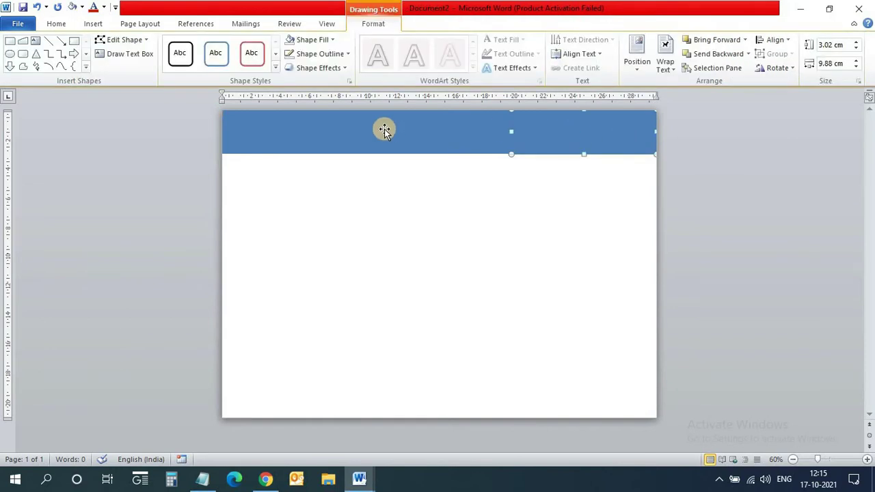
left_click(384, 129)
left_click(559, 134)
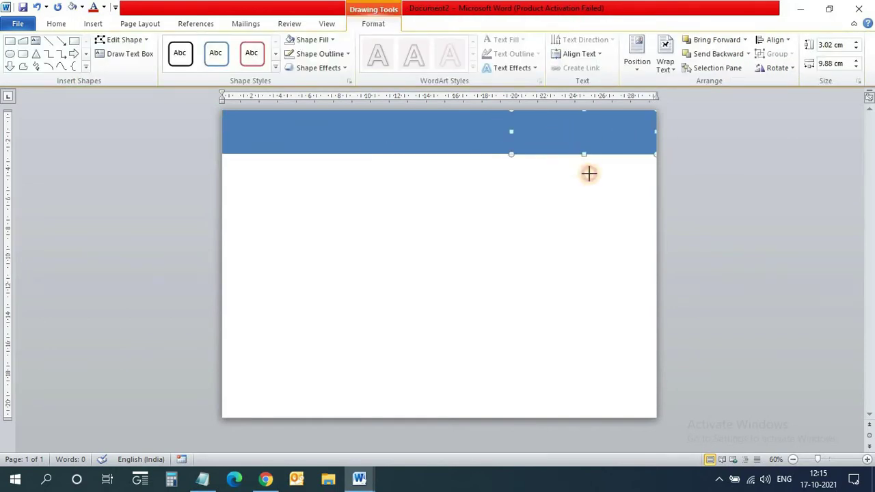
left_click_drag(584, 154, 605, 417)
left_click(479, 140)
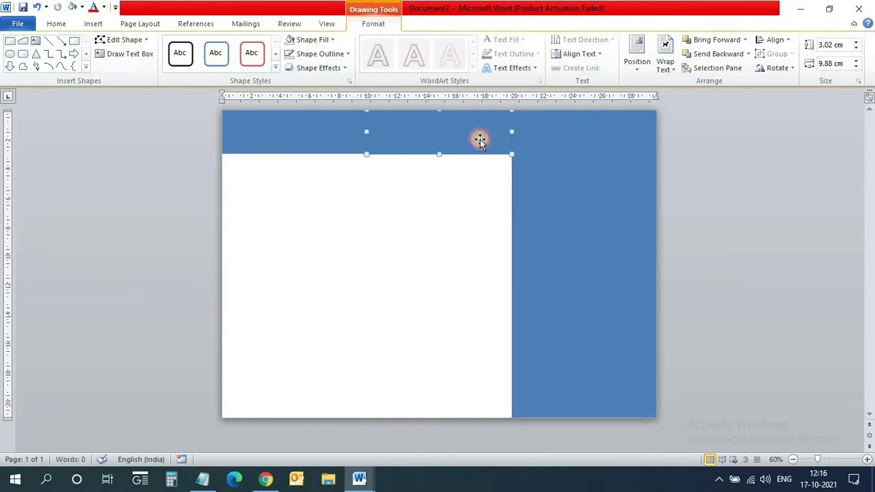
left_click_drag(439, 153, 452, 421)
left_click(274, 143)
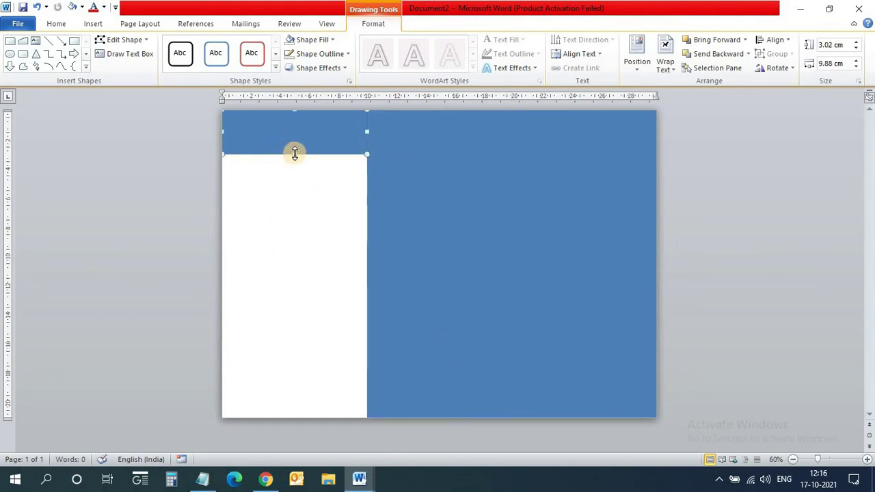
left_click_drag(295, 153, 332, 422)
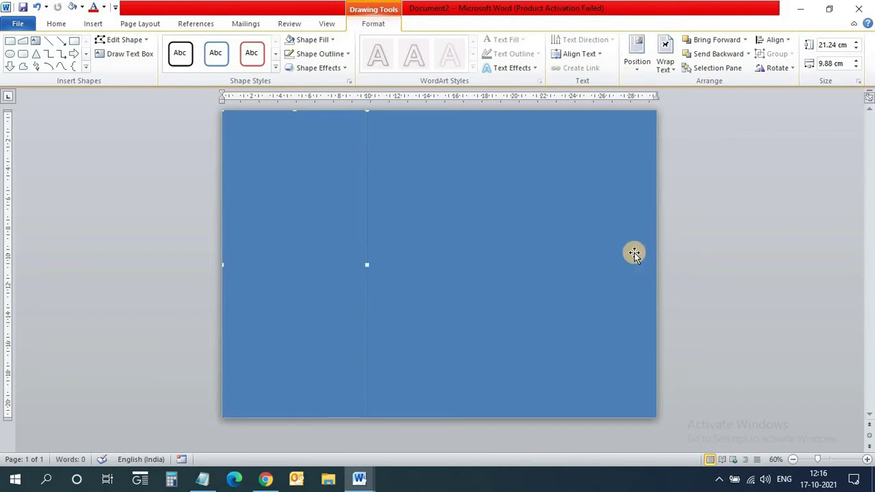
left_click(633, 252)
Give the right panel a gradient fill and delete its extra gradient stops.
right_click(588, 211)
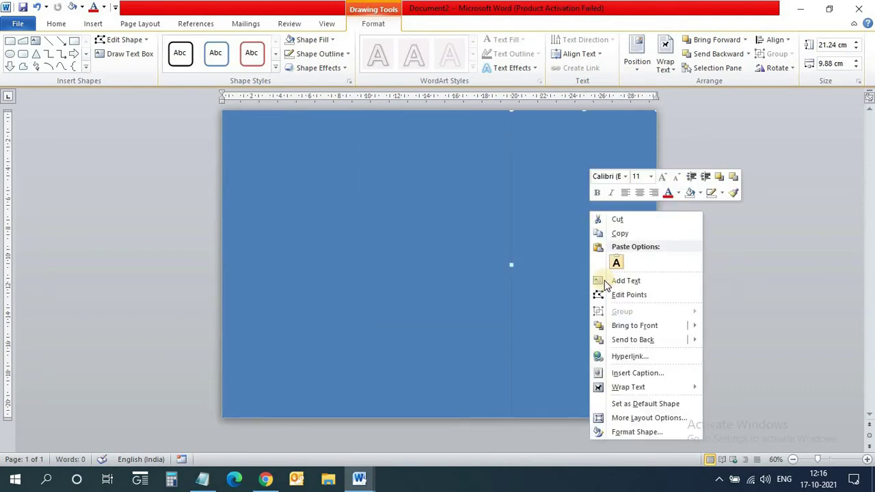
left_click(621, 432)
left_click(649, 128)
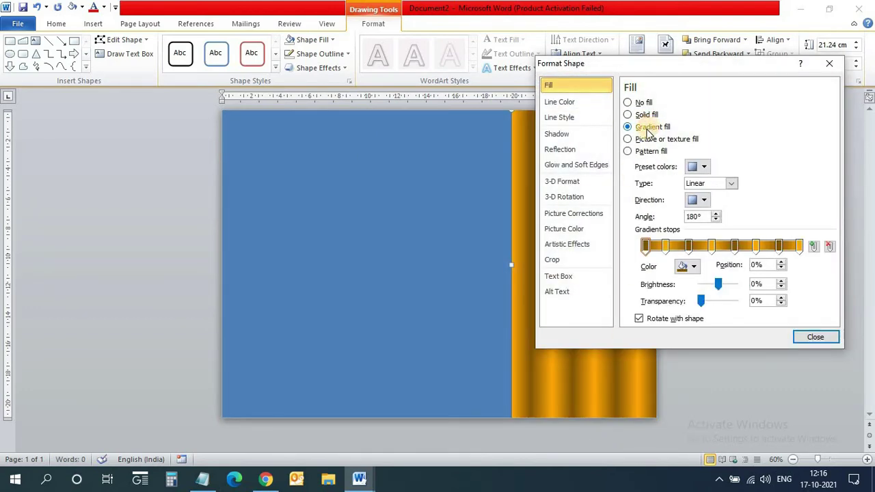
left_click(829, 248)
left_click(829, 247)
left_click(829, 247)
left_click(830, 248)
left_click(830, 248)
left_click(829, 247)
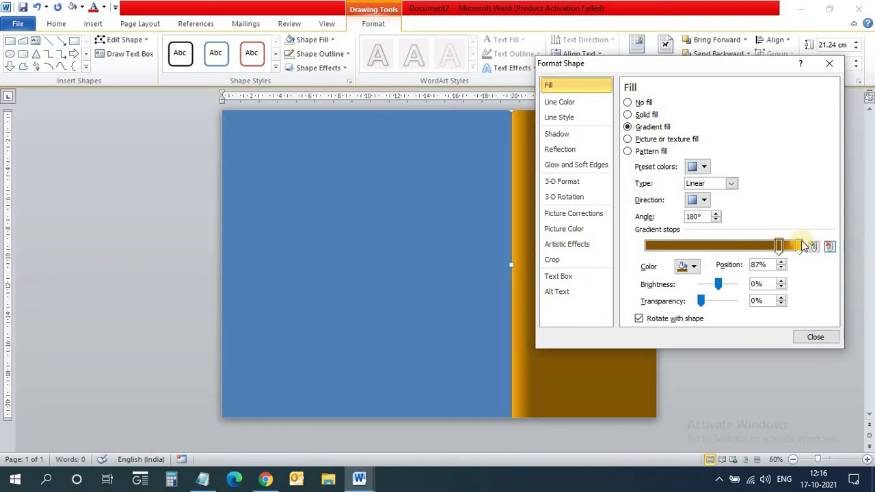
left_click(829, 247)
left_click(694, 266)
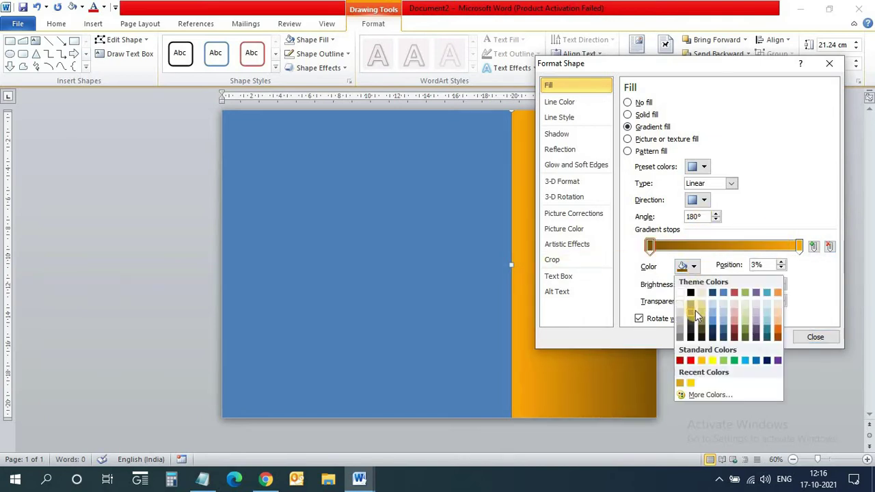
Make both remaining gradient stops dark black and set the direction to Linear Right.
left_click(691, 335)
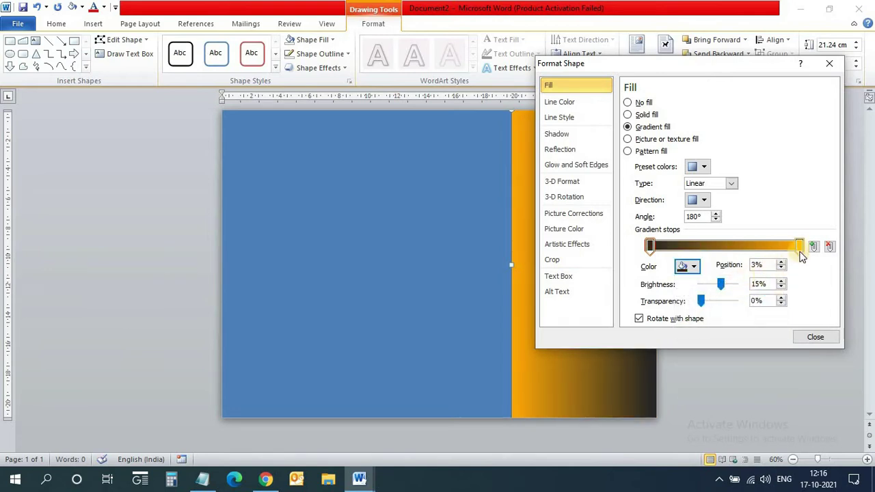
left_click(800, 247)
left_click(694, 267)
left_click(693, 337)
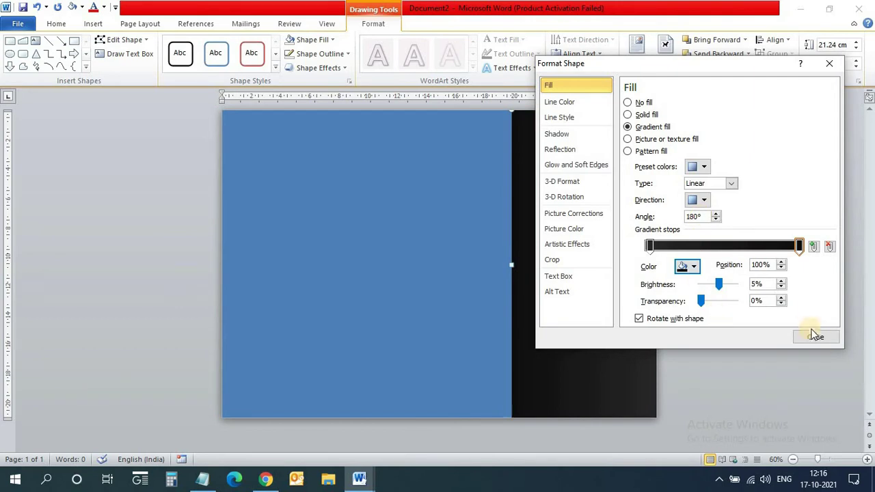
left_click(704, 200)
left_click(813, 228)
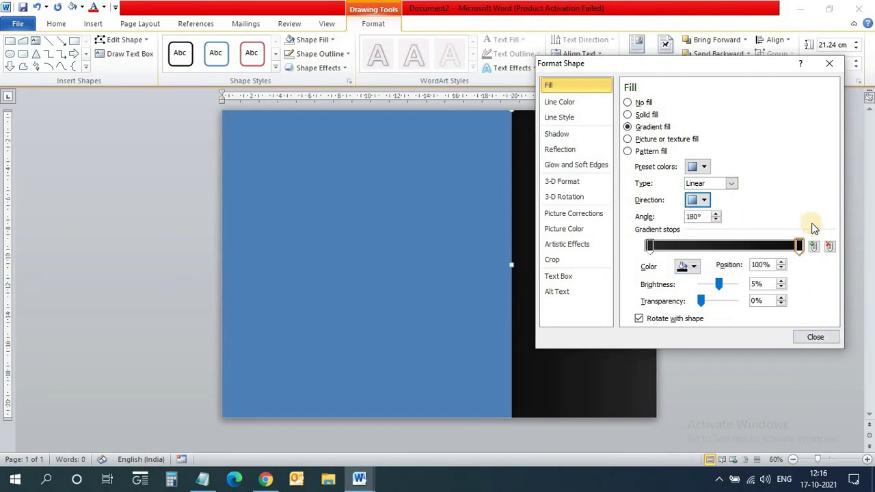
left_click(704, 200)
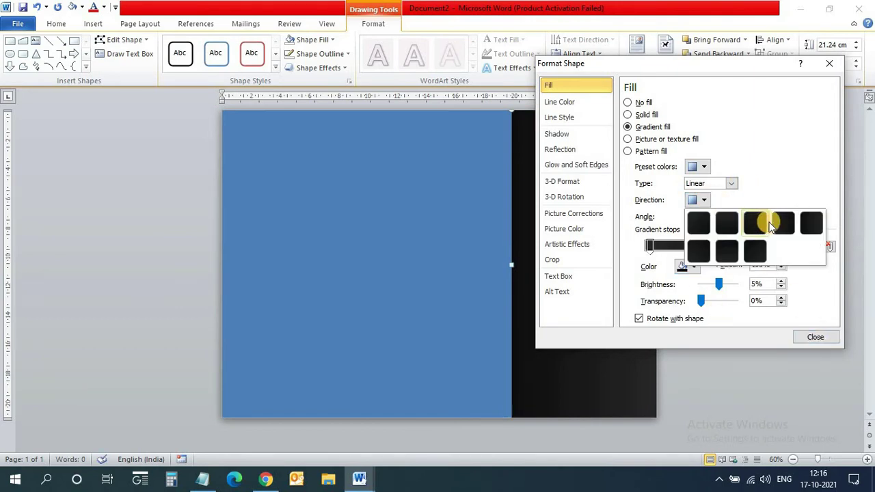
left_click(792, 226)
left_click(817, 337)
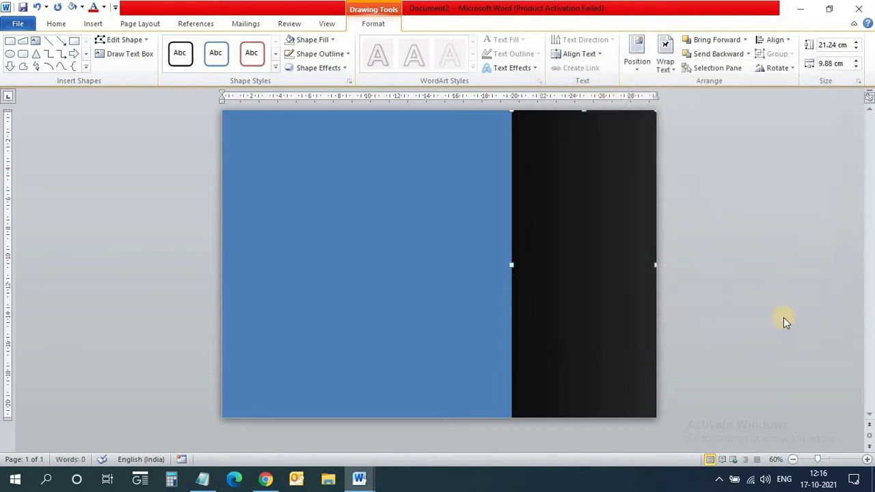
Apply the dark linear gradient fill to the middle panel.
left_click(470, 189)
right_click(472, 189)
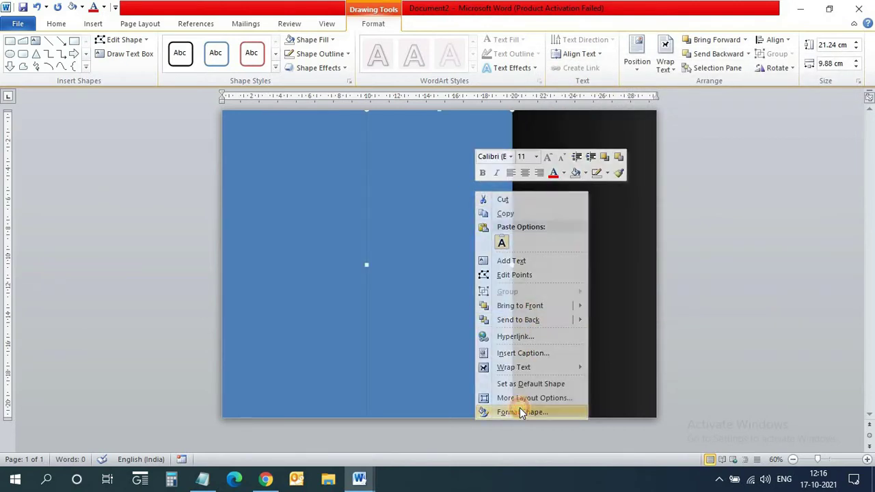
left_click(519, 407)
left_click(628, 127)
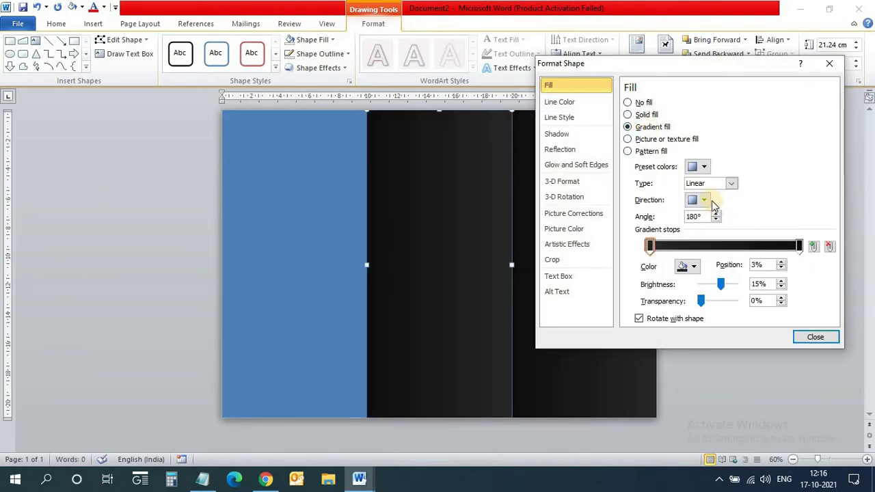
left_click(704, 200)
left_click(789, 220)
left_click(815, 336)
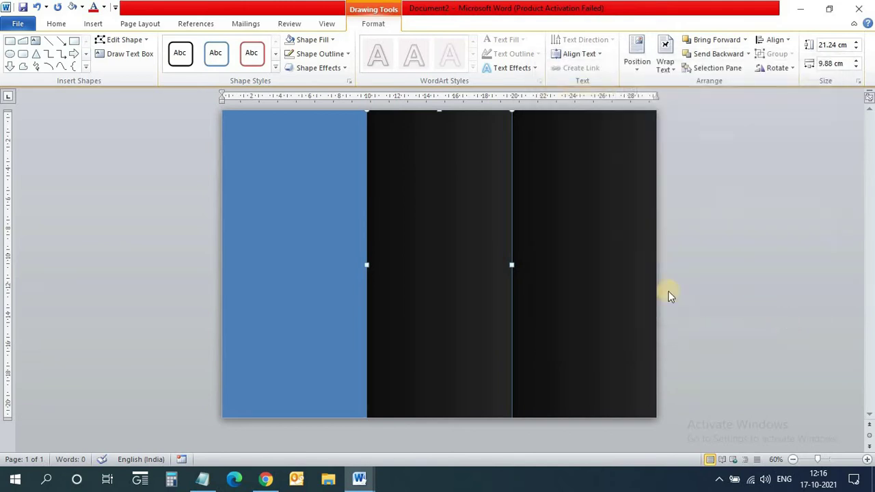
Apply the same dark linear gradient fill to the left panel.
left_click(312, 202)
right_click(312, 201)
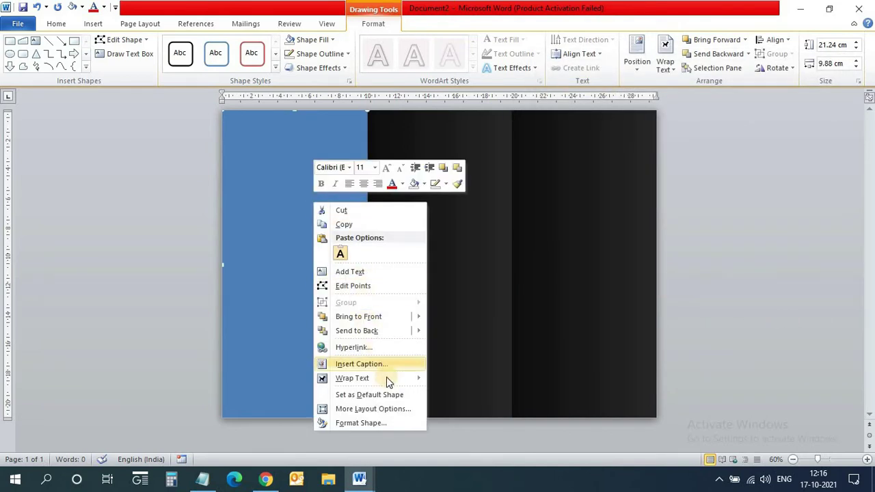
left_click(384, 422)
left_click(627, 127)
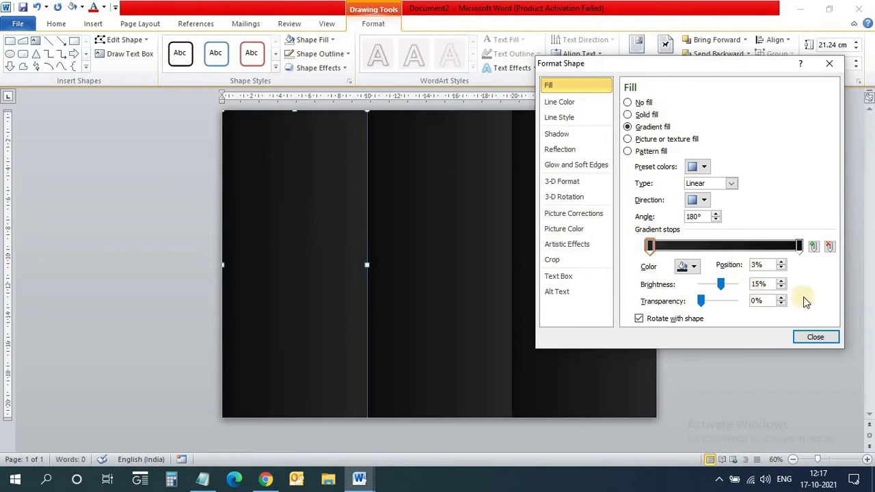
left_click(702, 199)
left_click(811, 222)
left_click(815, 336)
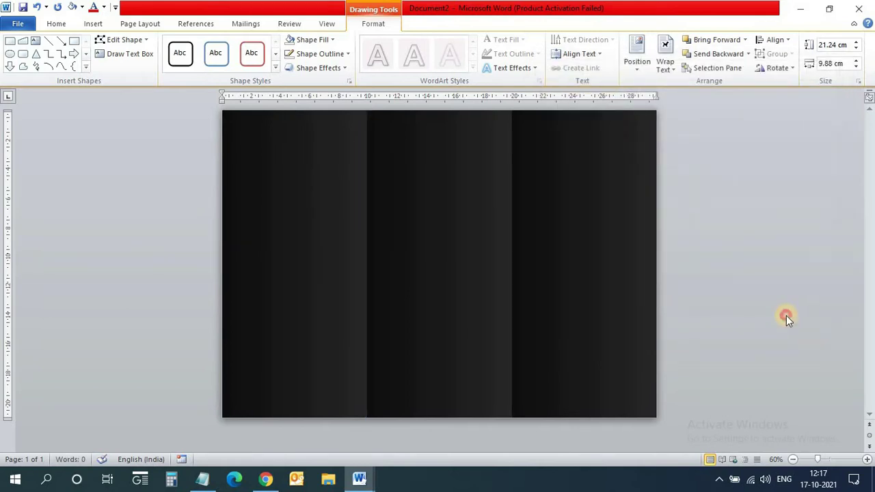
left_click(781, 316)
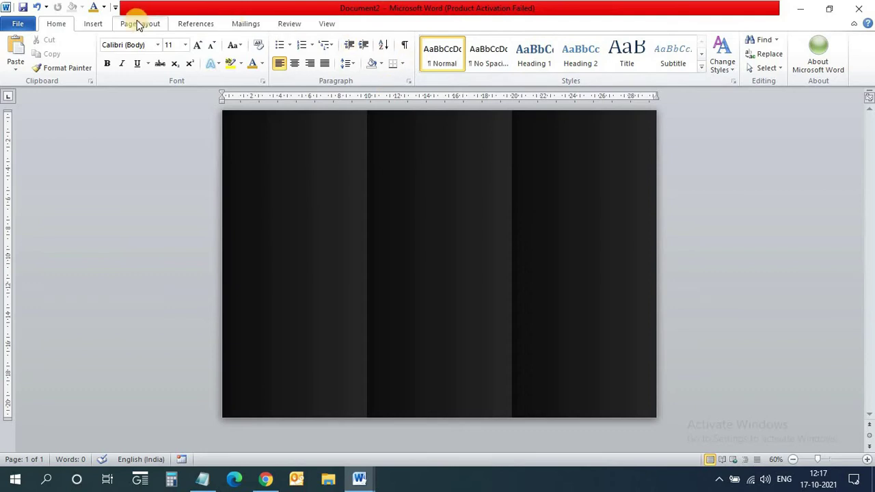
Insert a Flowchart Manual Input shape 9.88 cm wide, aligned with the middle panel.
left_click(90, 25)
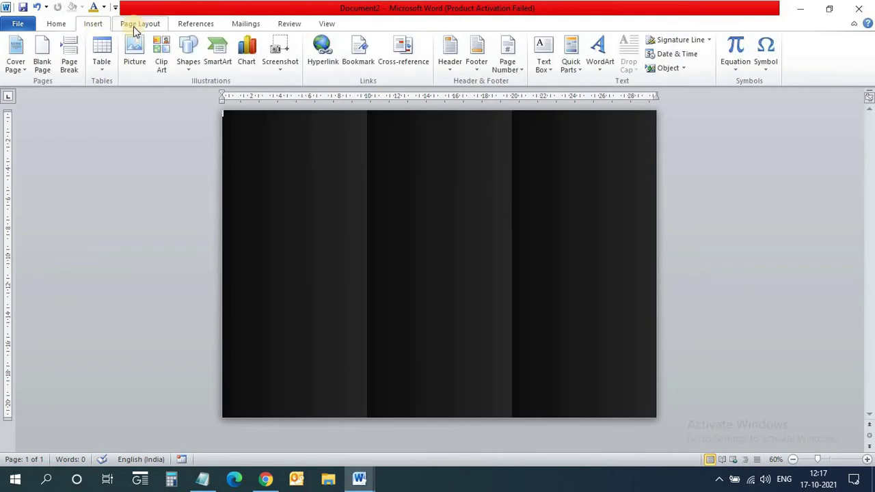
left_click(189, 55)
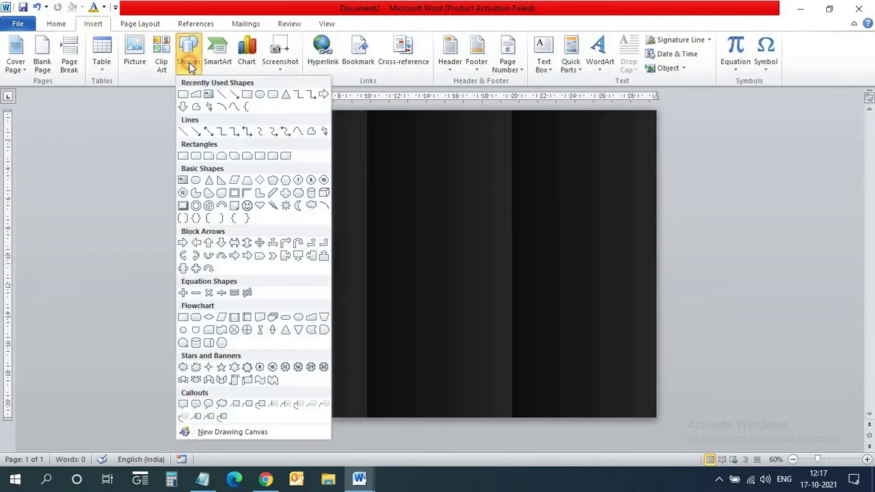
left_click(310, 318)
left_click_drag(382, 236, 490, 342)
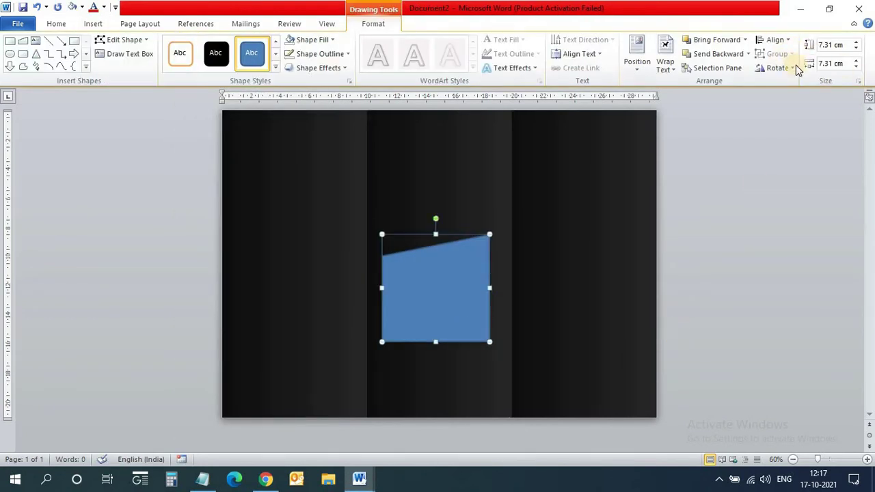
left_click(832, 66)
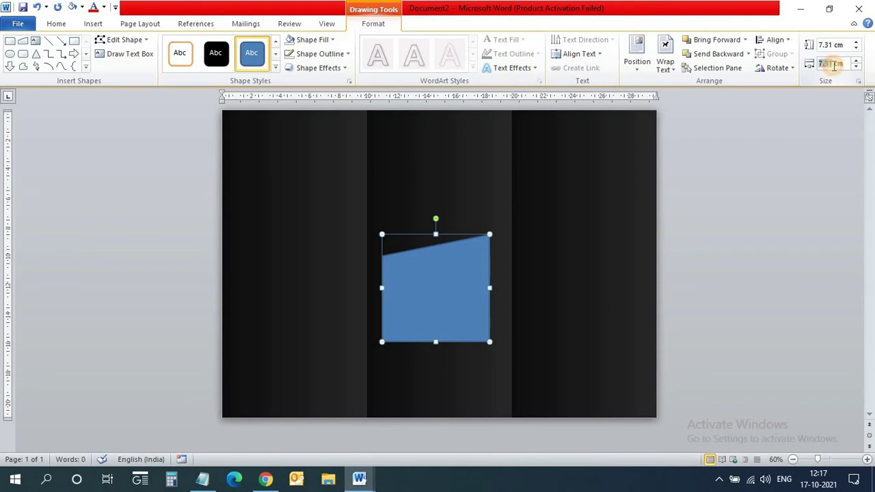
type("9.88")
key("Return")
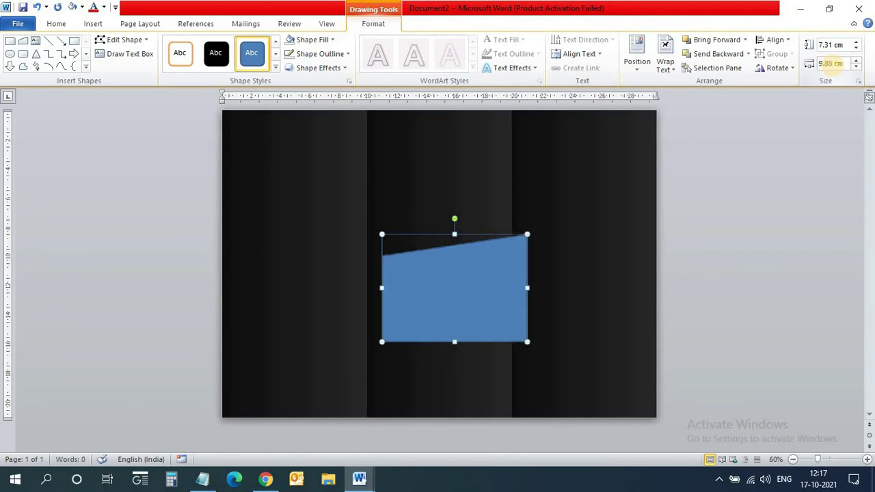
left_click(772, 308)
left_click_drag(484, 283, 470, 286)
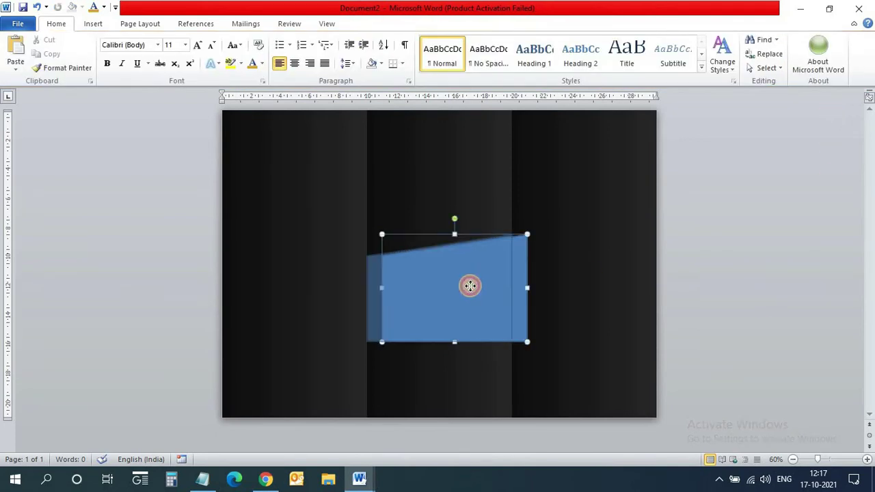
left_click(704, 325)
Remove the shape's outline and flip it horizontally.
left_click(466, 311)
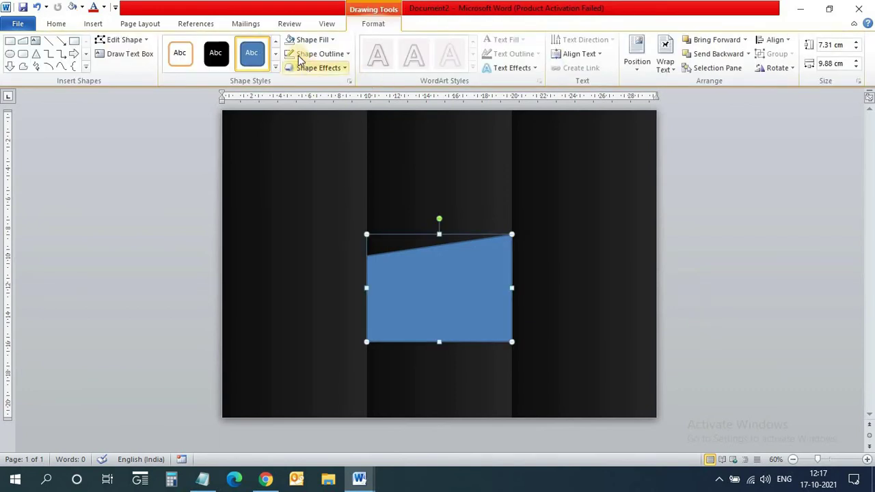
left_click(315, 53)
left_click(328, 183)
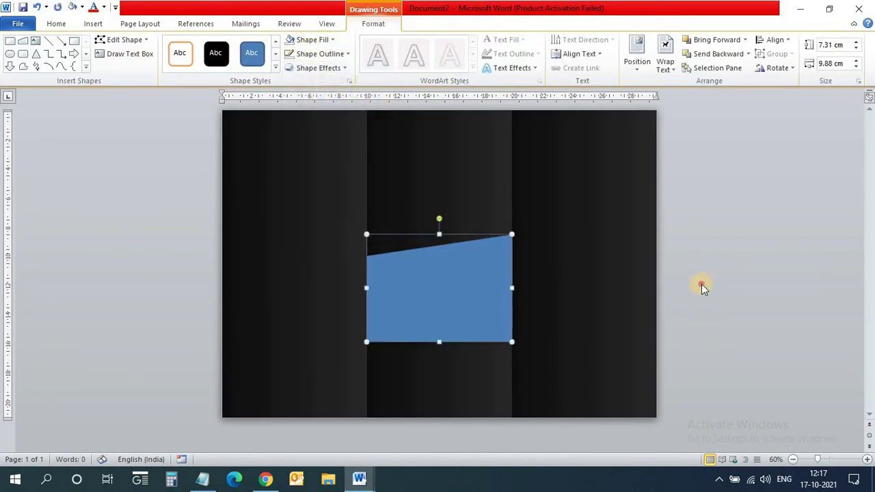
left_click(702, 287)
left_click(441, 292)
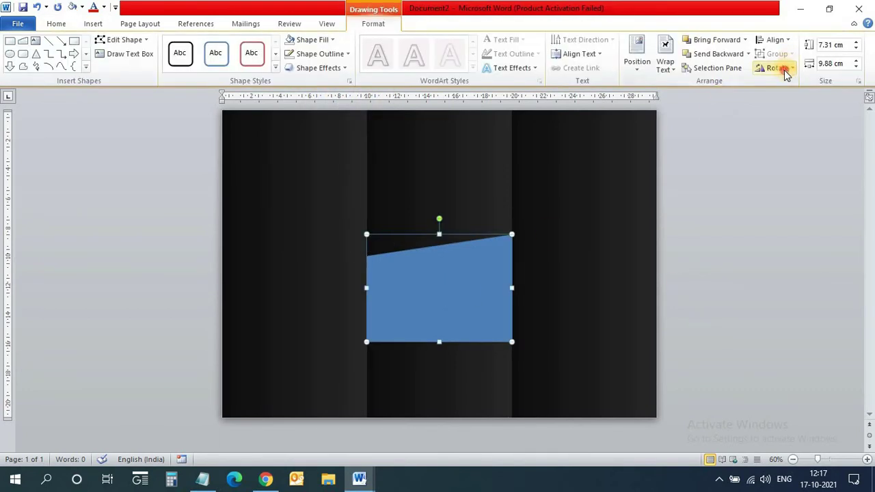
left_click(777, 68)
left_click(792, 130)
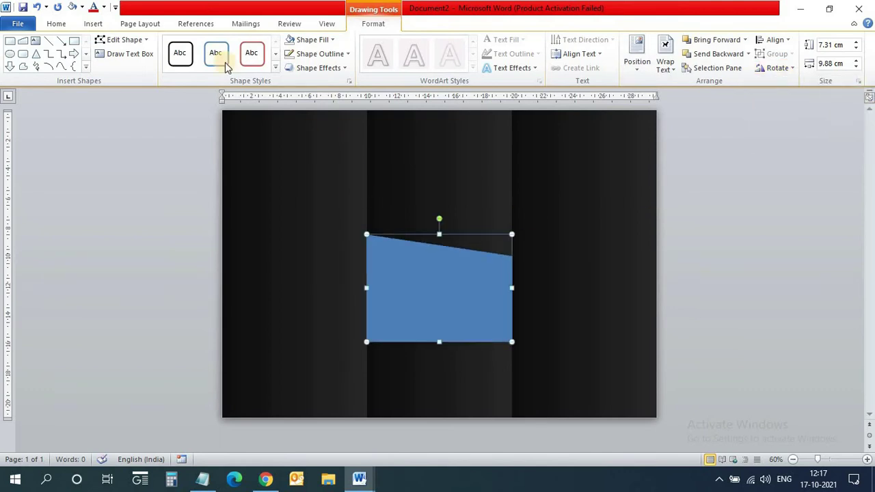
left_click(121, 39)
left_click(127, 72)
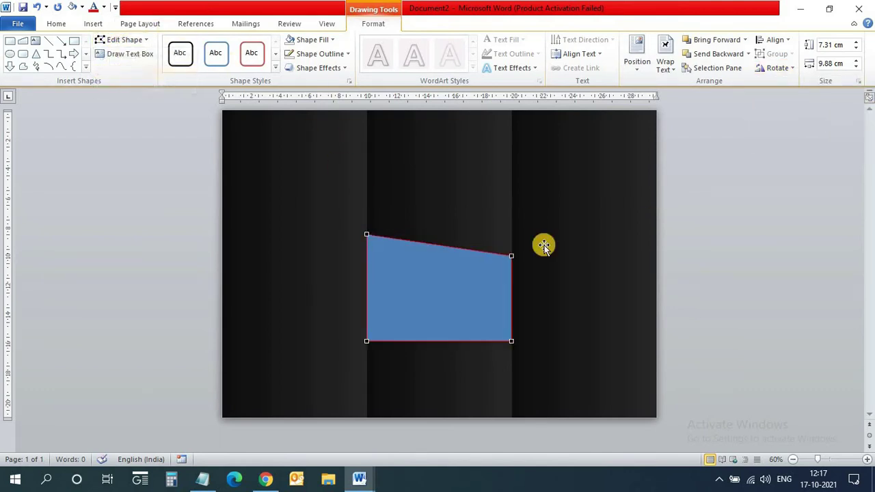
Edit the shape's points to curve its top edge into a wave.
left_click(367, 234)
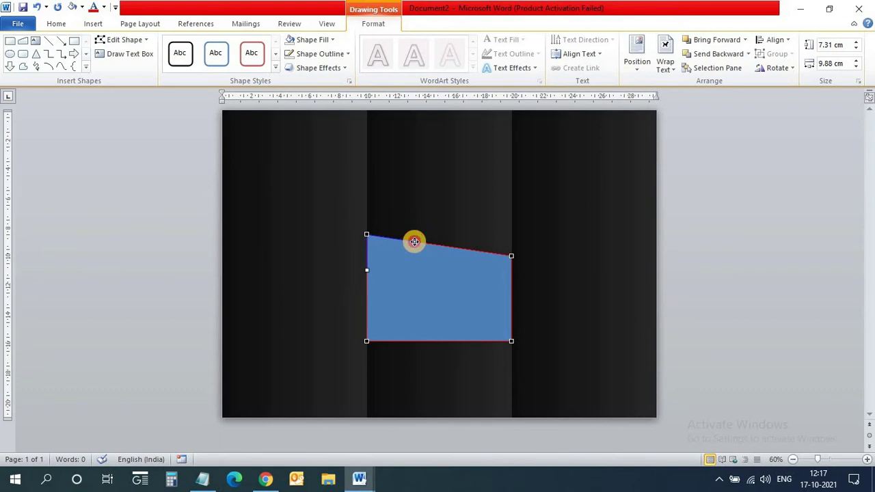
left_click_drag(414, 241, 414, 275)
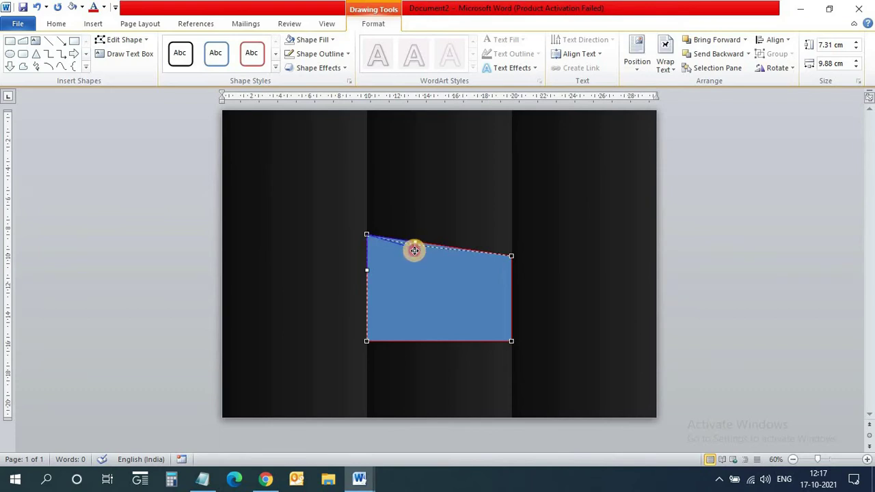
left_click(512, 254)
mouse_move(464, 248)
left_mouse_down()
mouse_move(431, 225)
mouse_move(436, 231)
left_mouse_up()
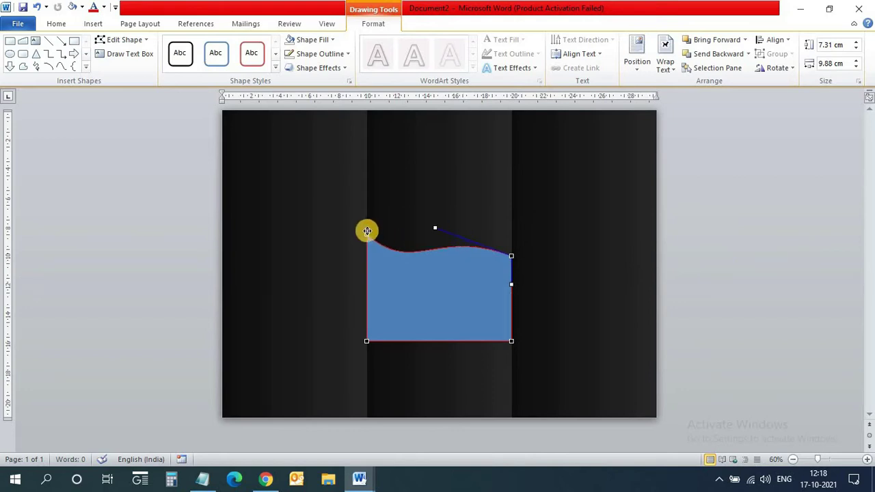
left_click_drag(415, 276, 424, 285)
left_click(823, 257)
Move the wave into the right panel, shorten it to 6.79 cm, and rest it on the page bottom.
left_click(430, 284)
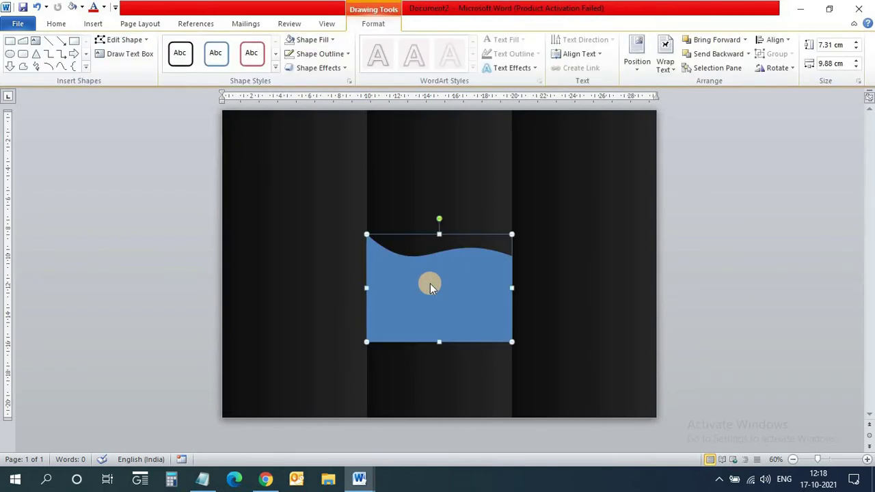
left_click_drag(426, 279, 590, 377)
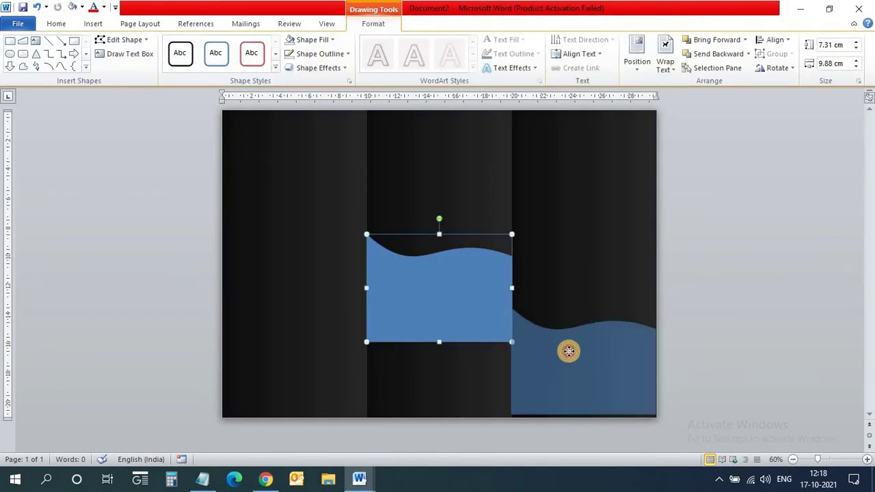
left_click(584, 398)
left_click(596, 371)
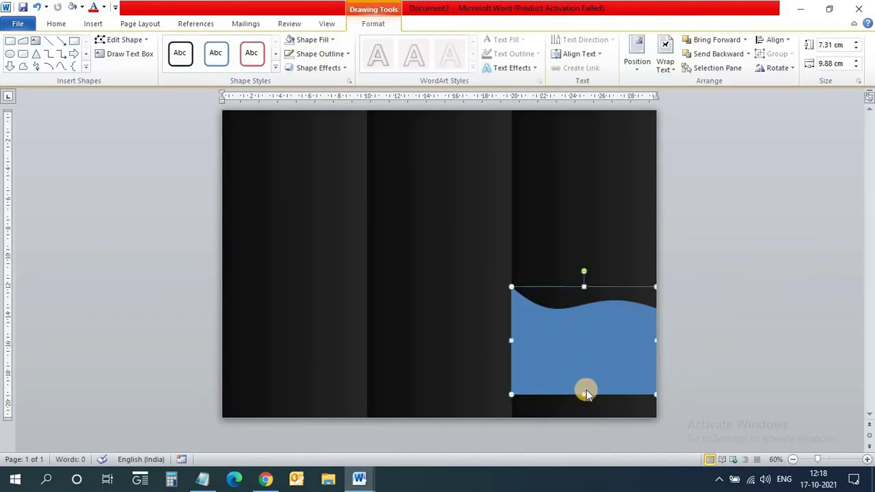
left_click_drag(583, 393, 583, 387)
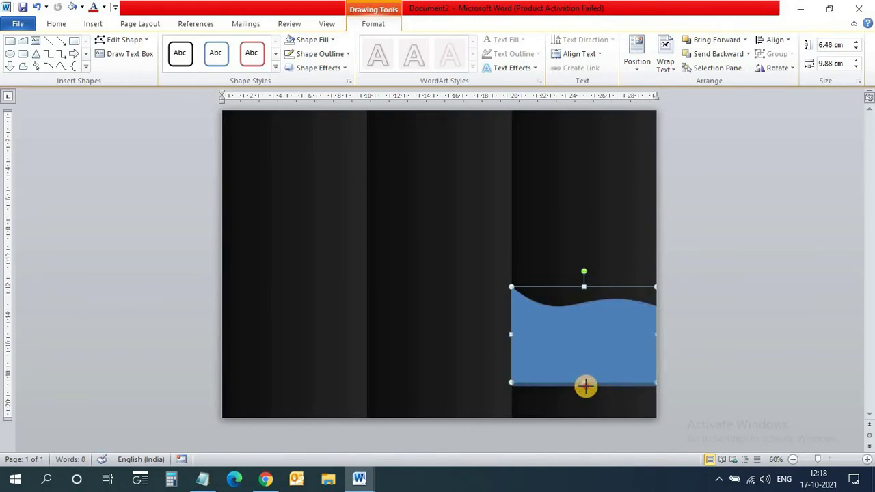
left_click_drag(584, 344, 595, 372)
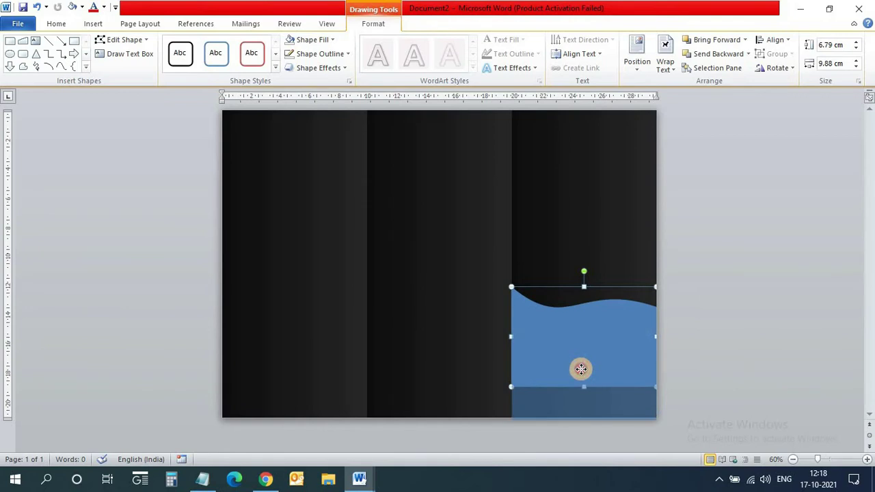
key("Escape")
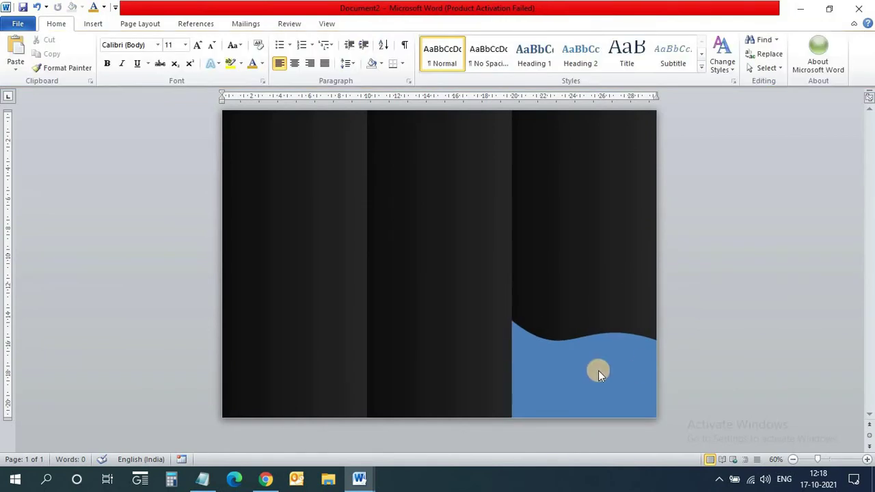
left_click(598, 371)
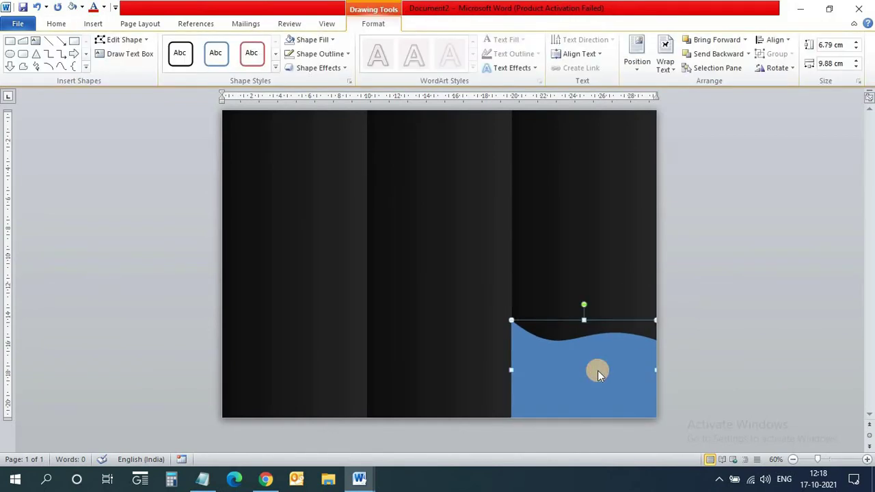
right_click(597, 371)
Switch the wave's fill to a gradient and apply a gold preset gradient.
left_click(612, 362)
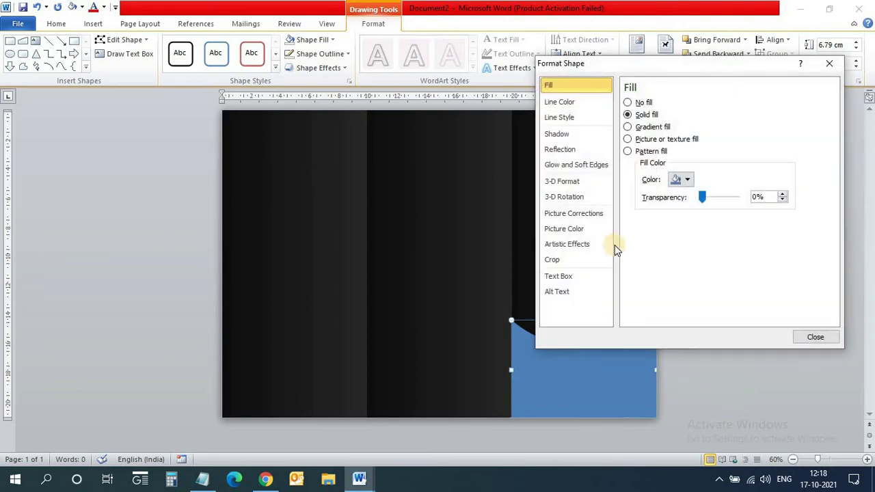
left_click(644, 127)
left_click(732, 185)
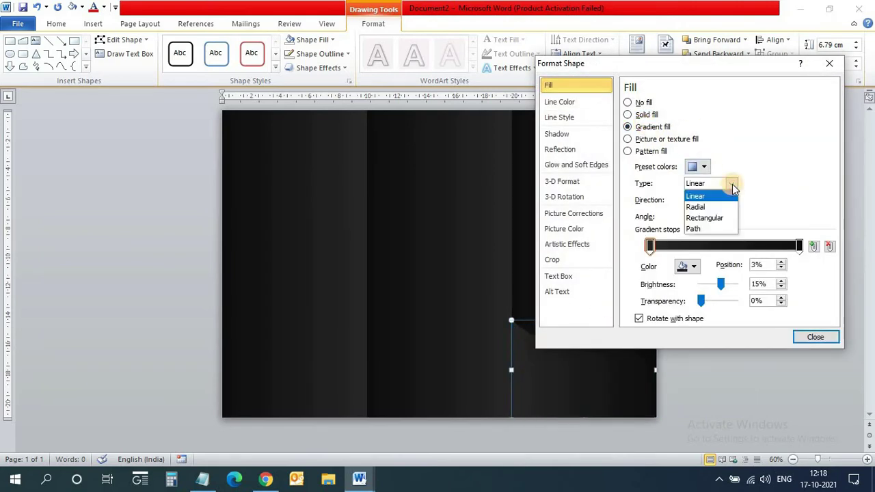
left_click(732, 184)
left_click(713, 172)
left_click(808, 274)
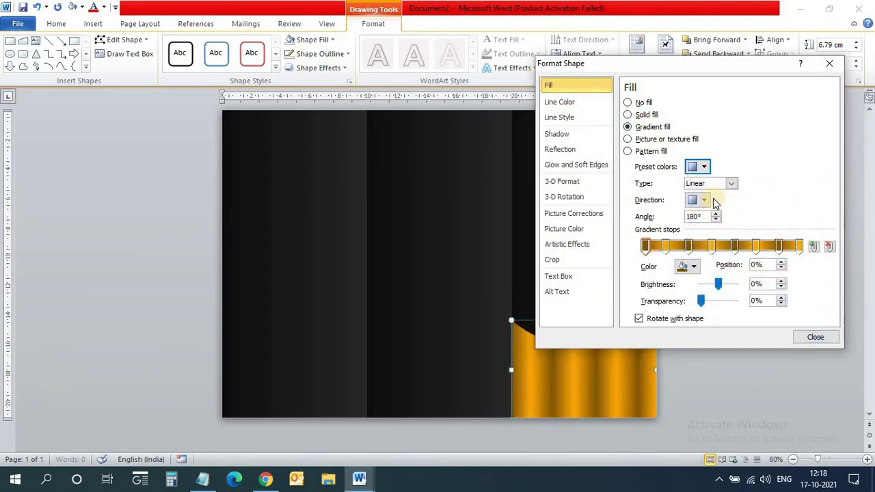
Remove extra gradient stops, moving the remaining ones to 93% and 49%.
left_click(665, 247)
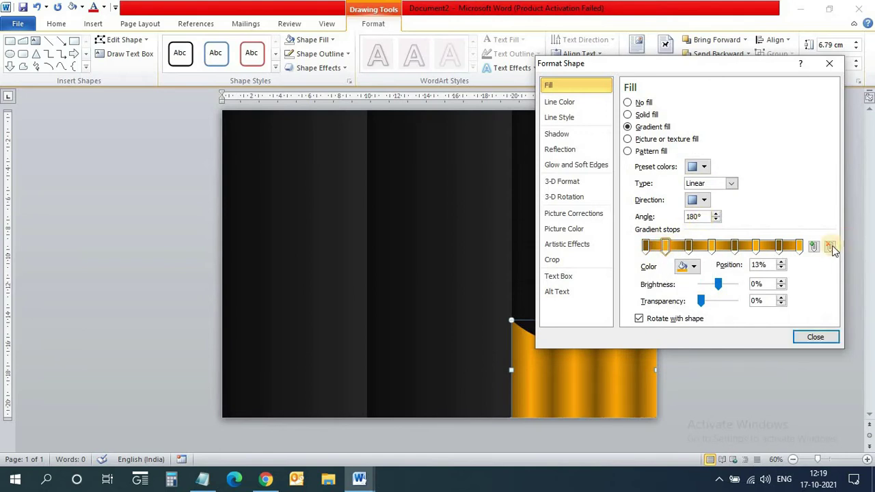
left_click(829, 248)
left_click(829, 248)
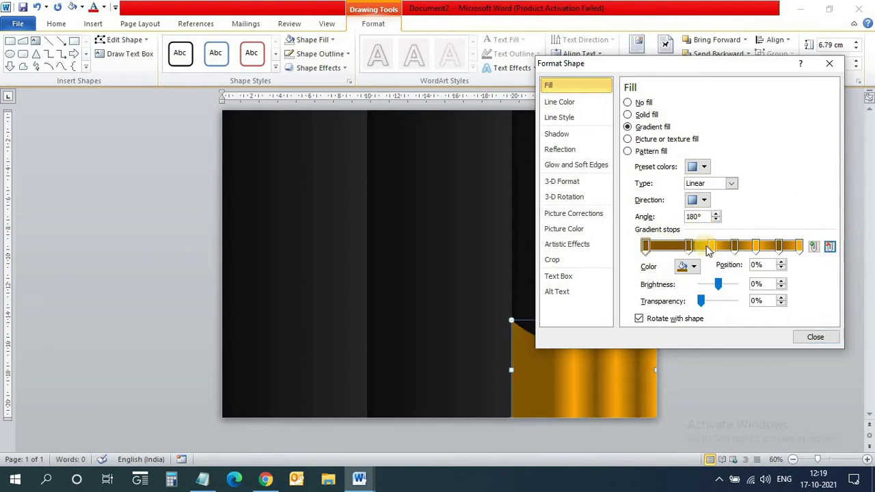
left_click(829, 247)
left_click(778, 246)
left_click(799, 247)
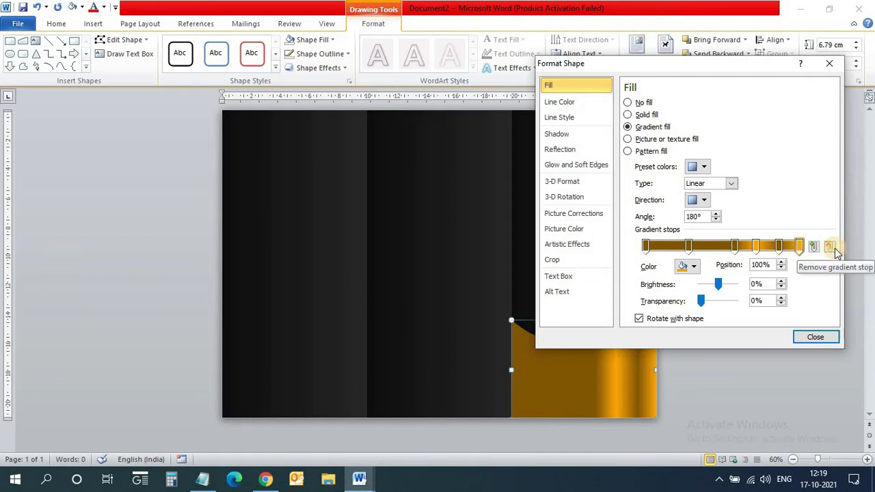
left_click(835, 249)
left_click_drag(779, 246, 789, 246)
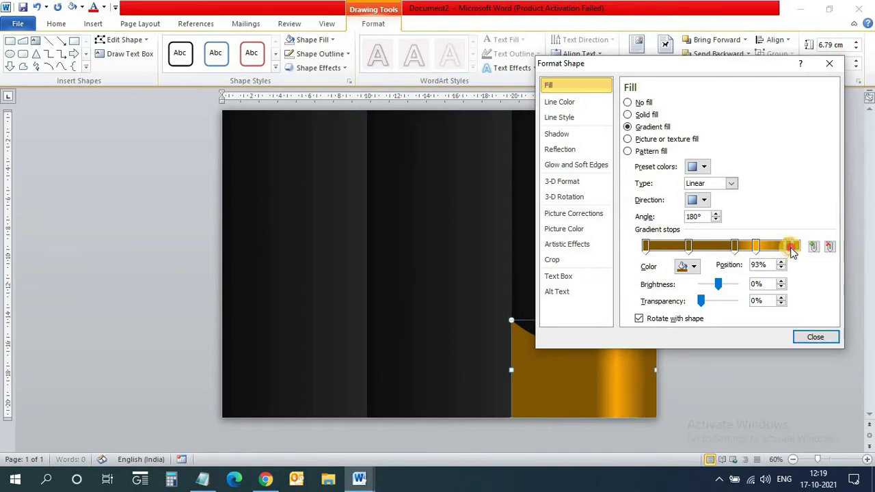
left_click(736, 248)
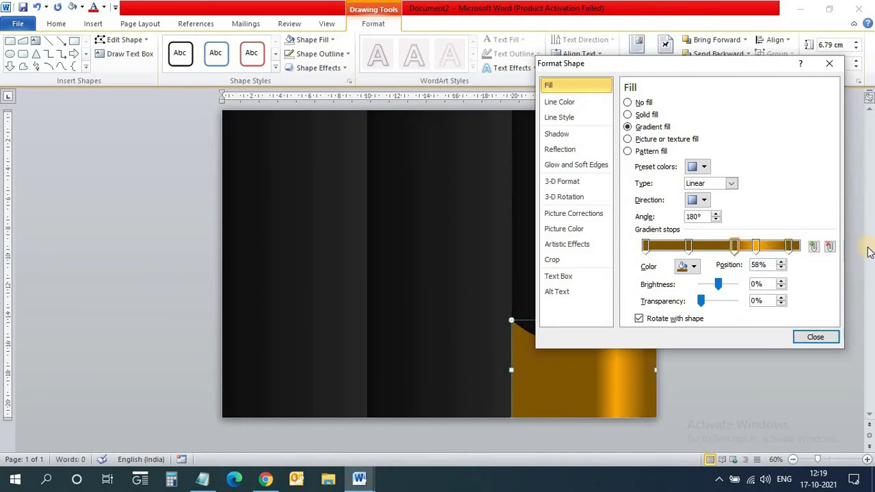
left_click(829, 247)
left_click_drag(754, 246, 647, 247)
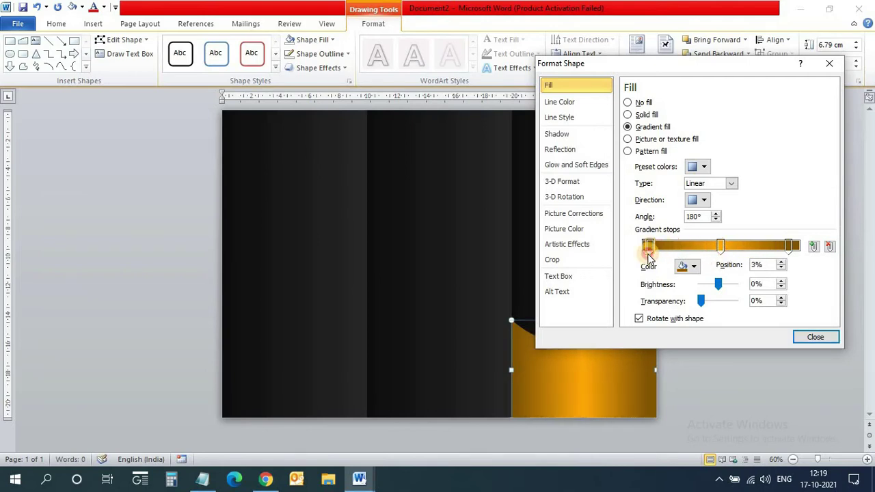
left_click(722, 246)
Try the 0° and 90° gradient directions, then settle on the diagonal 225° direction.
left_click(704, 199)
left_click(813, 265)
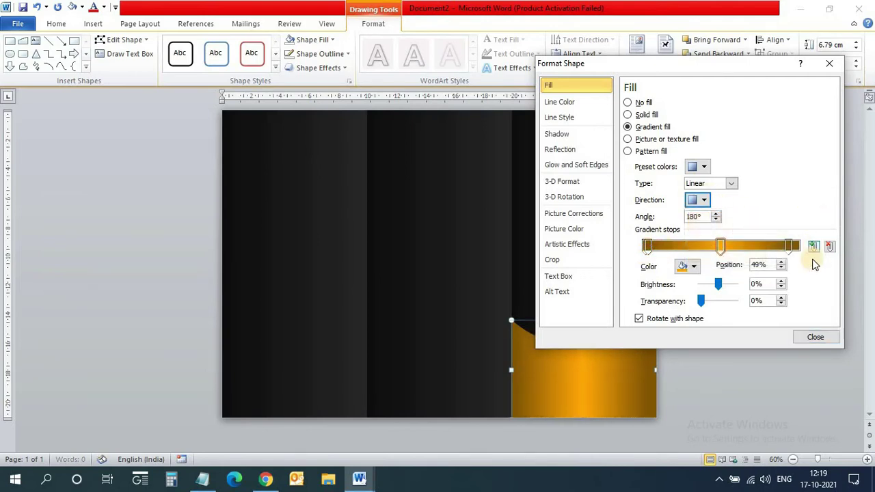
left_click(807, 283)
left_click(704, 199)
left_click(783, 228)
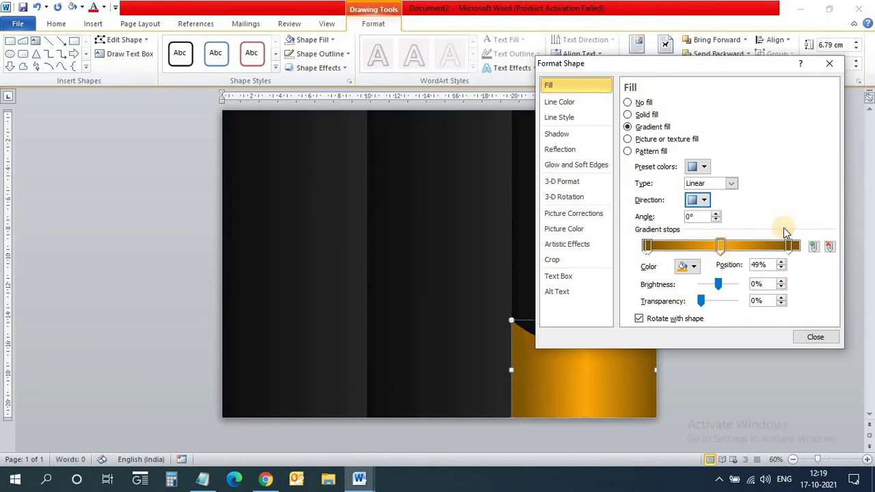
left_click(703, 200)
left_click(731, 227)
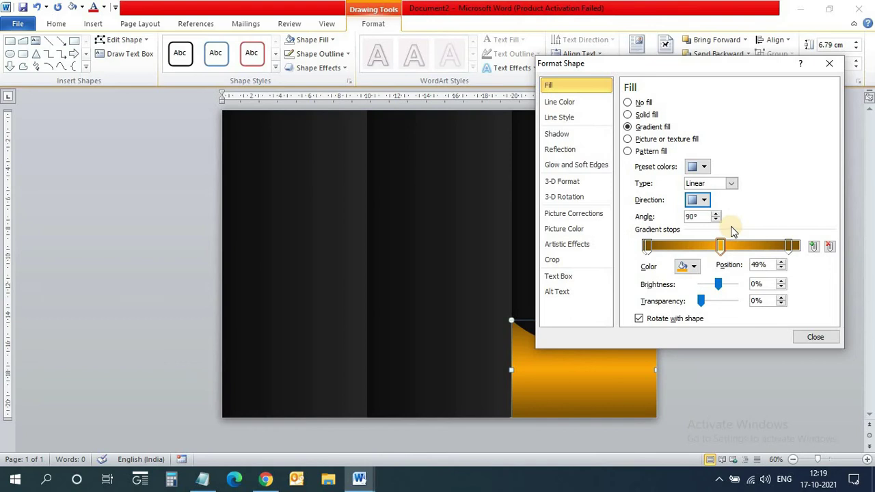
left_click_drag(736, 72, 672, 90)
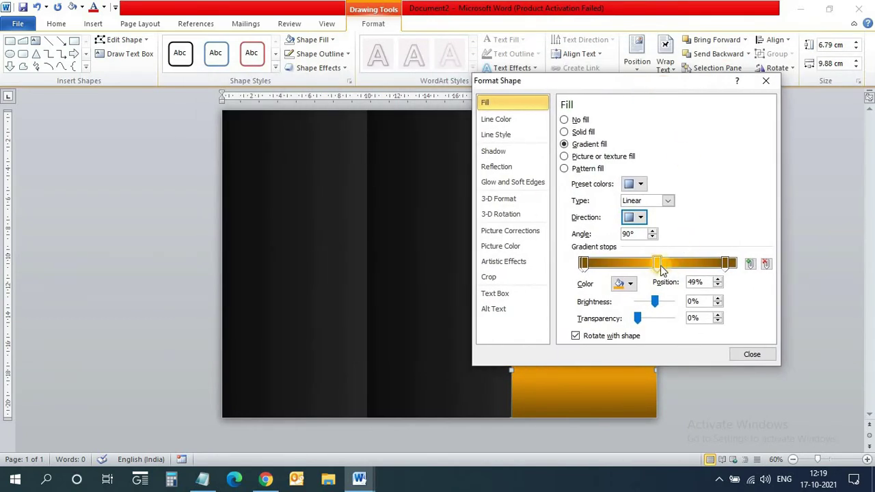
left_click(639, 217)
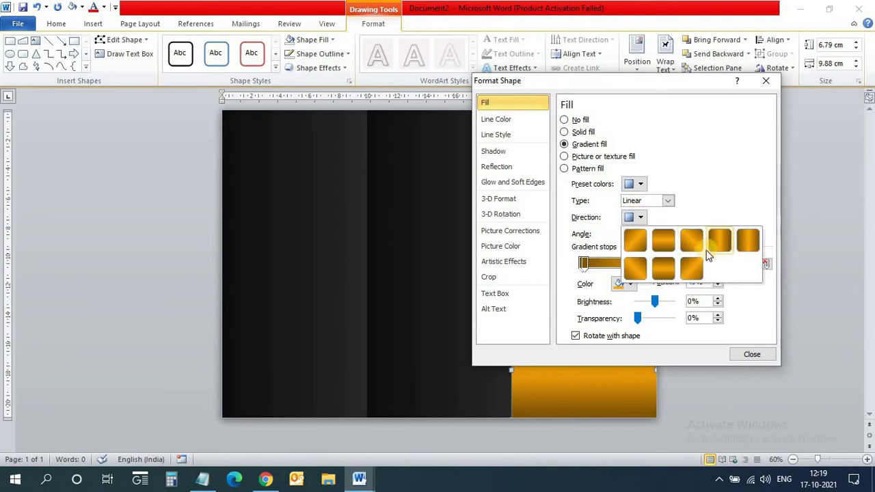
left_click(692, 273)
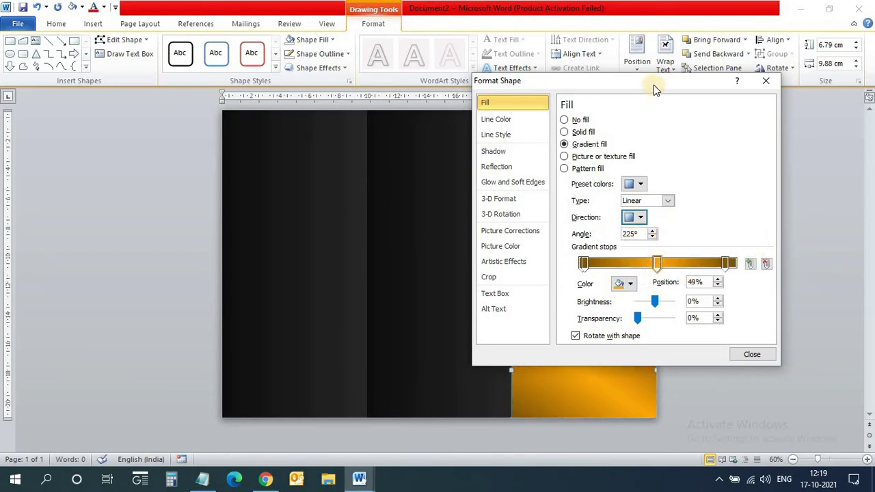
mouse_move(653, 85)
left_mouse_down()
mouse_move(691, 54)
mouse_move(670, 55)
left_mouse_up()
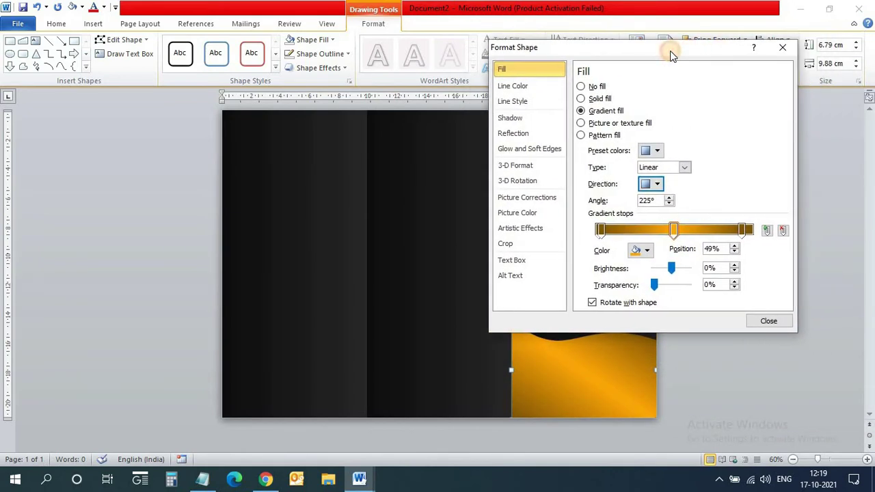
Nudge the wave slightly right and down, then reopen its Format Shape settings.
left_click(769, 321)
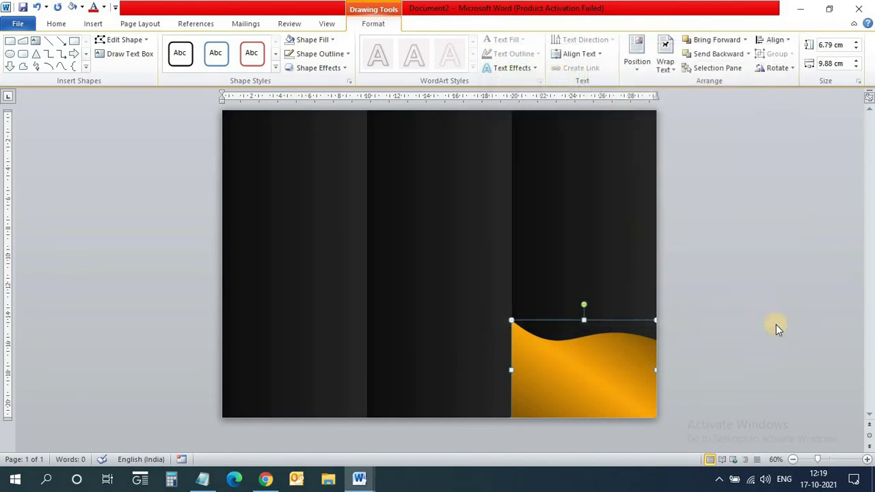
left_click(697, 354)
left_click(607, 369)
left_click_drag(607, 368, 613, 375)
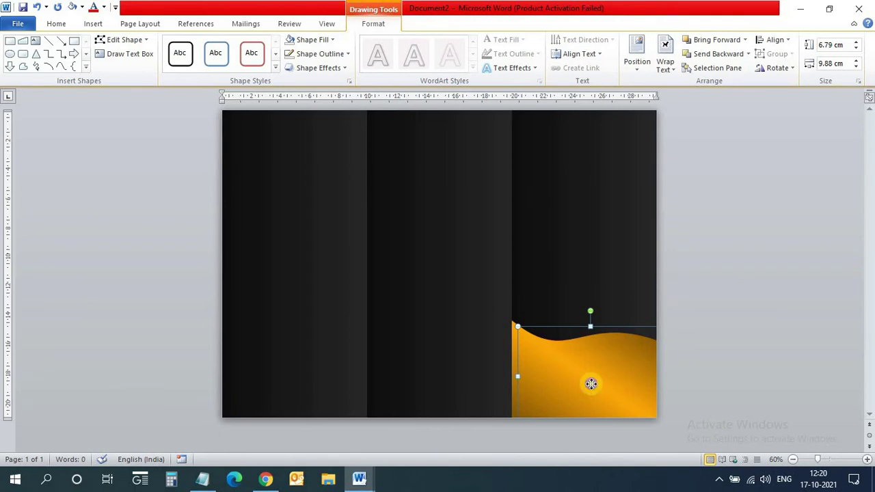
right_click(591, 385)
left_click(633, 377)
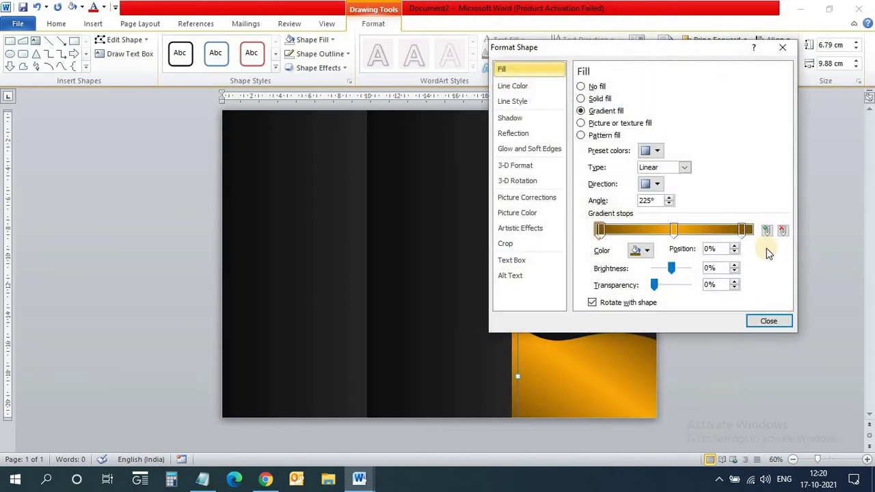
Reduce the gradient to two stops positioned at 0% and 100%.
left_click_drag(600, 230, 604, 230)
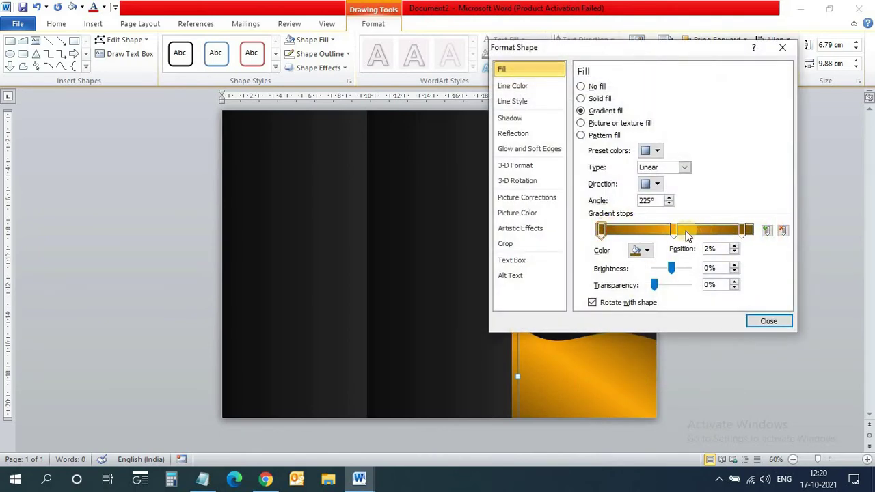
left_click(688, 231)
left_click(782, 230)
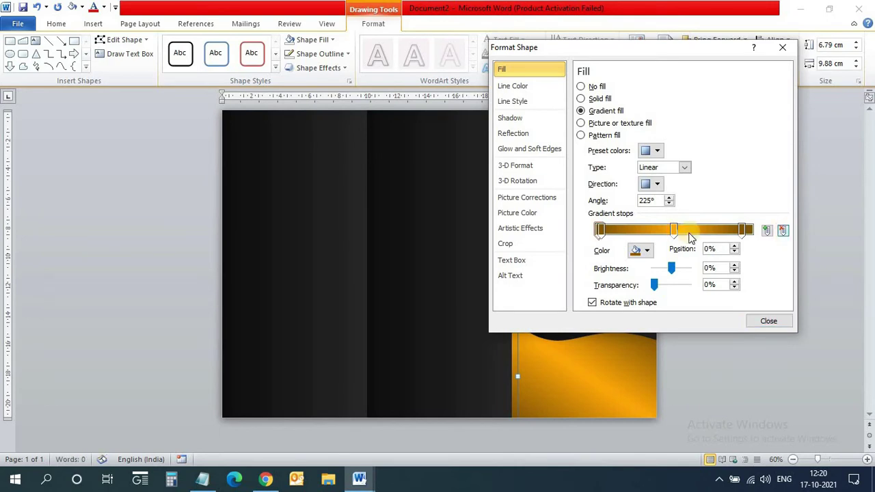
left_click(777, 233)
left_click(783, 230)
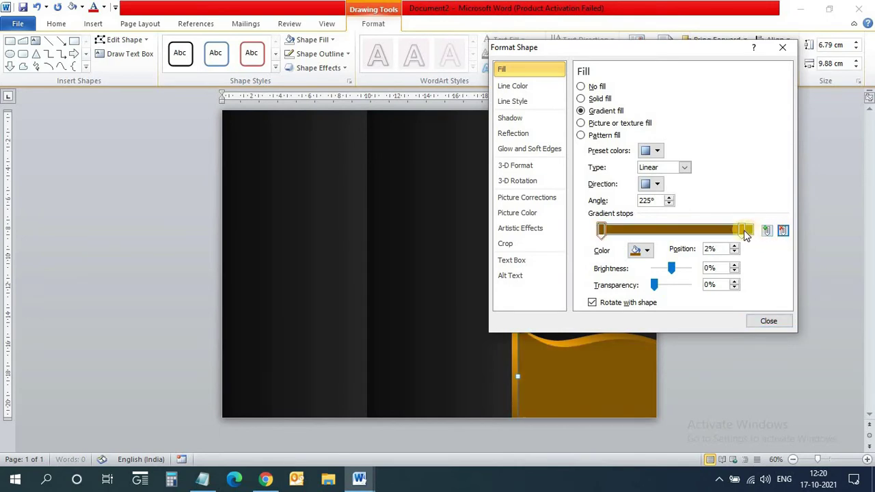
left_click_drag(743, 230, 754, 231)
left_click_drag(600, 231, 586, 234)
Make both gradient stops black, set a horizontal direction, and untick Rotate with shape.
left_click(640, 250)
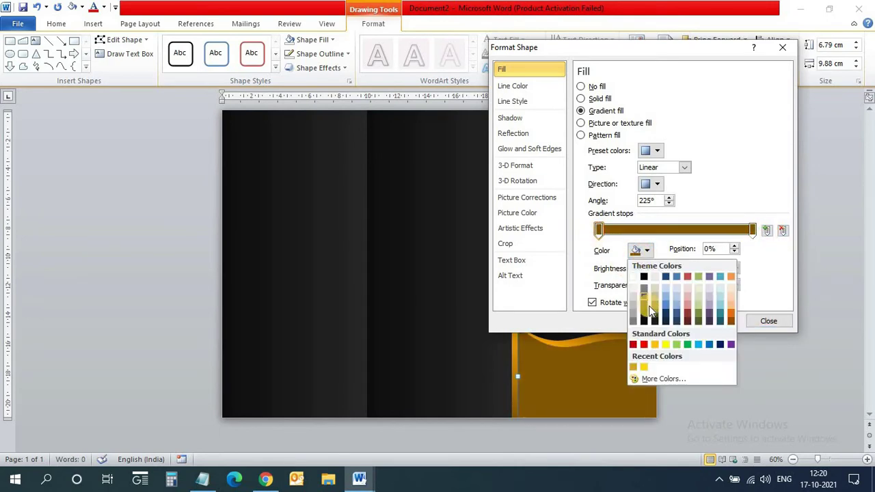
left_click(644, 315)
left_click(592, 302)
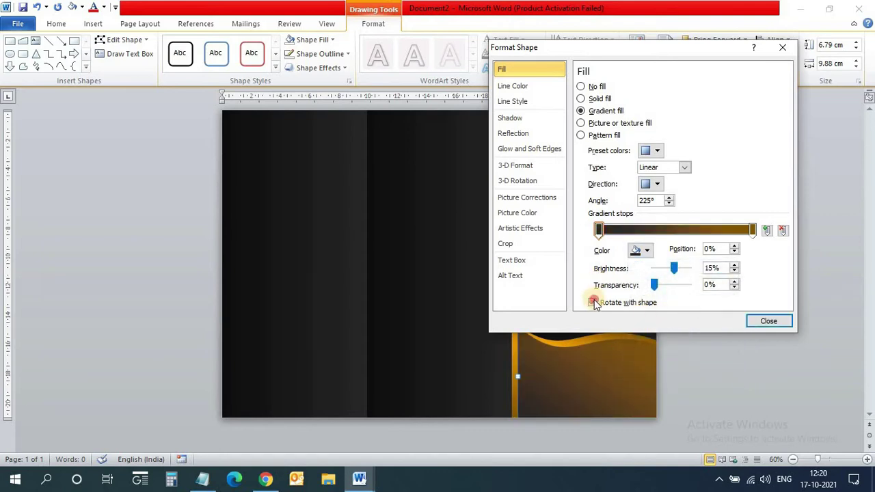
left_click(752, 230)
left_click(640, 251)
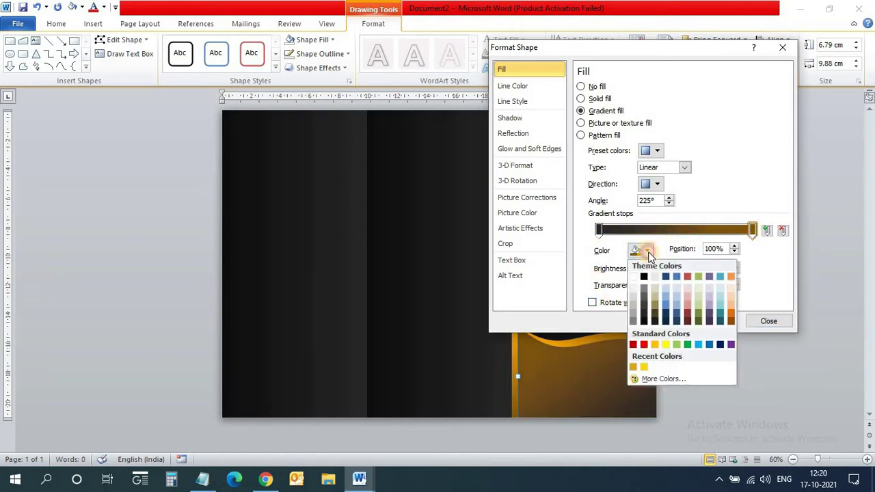
left_click(648, 320)
left_click(598, 231)
left_click(640, 251)
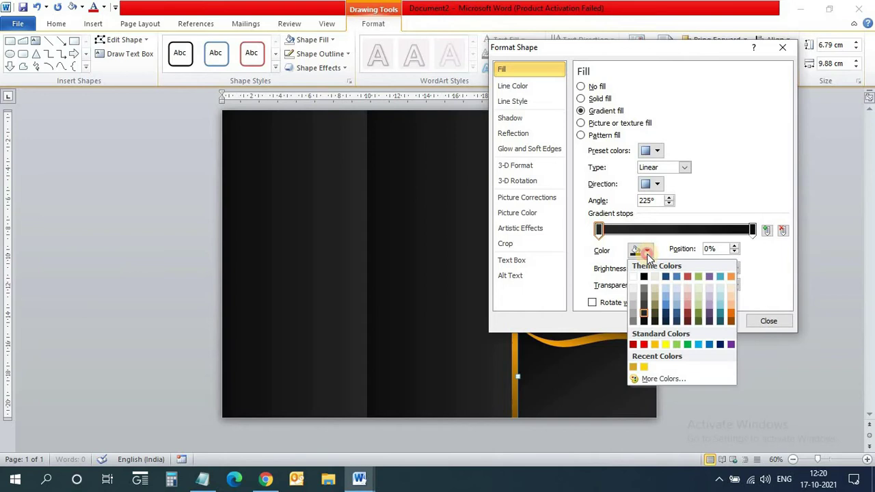
left_click(755, 303)
left_click(657, 184)
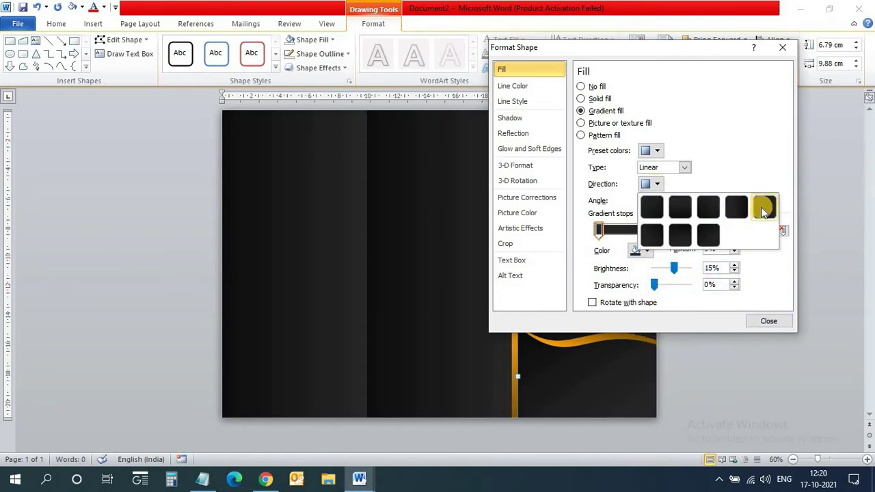
left_click(738, 203)
left_click(770, 322)
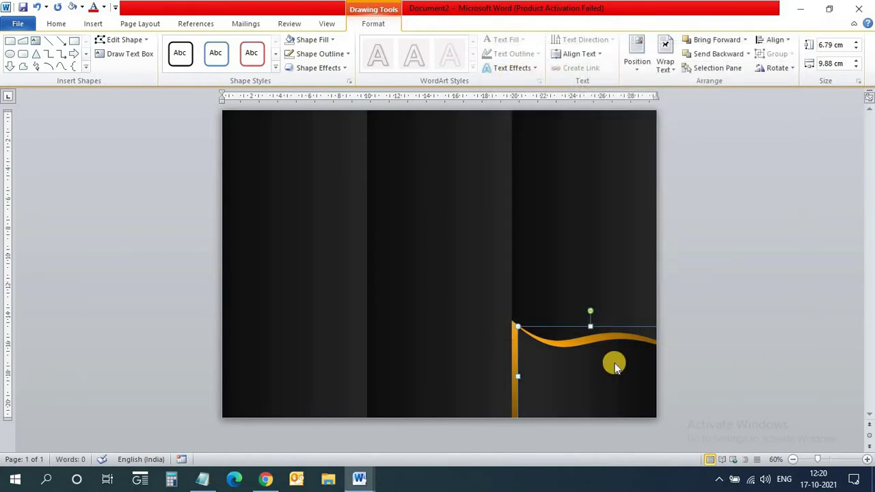
Nudge the wave left to the panel border and down two steps with the arrow keys.
key("Left")
key("Left")
key("Left")
key("Left")
key("Left")
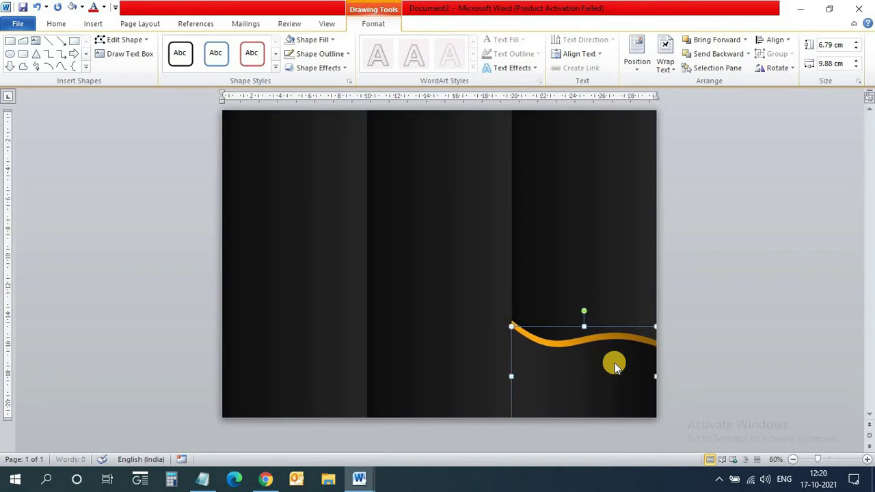
key("Right")
key("Down")
key("Down")
key("Down")
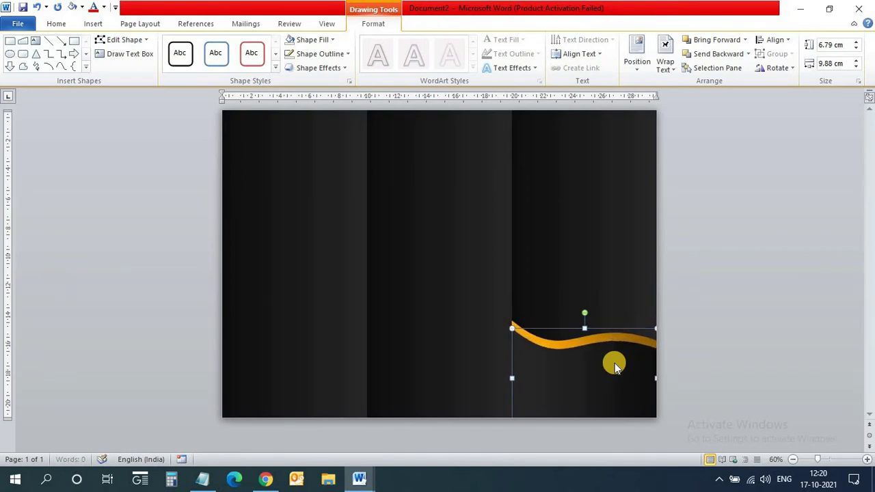
key("Down")
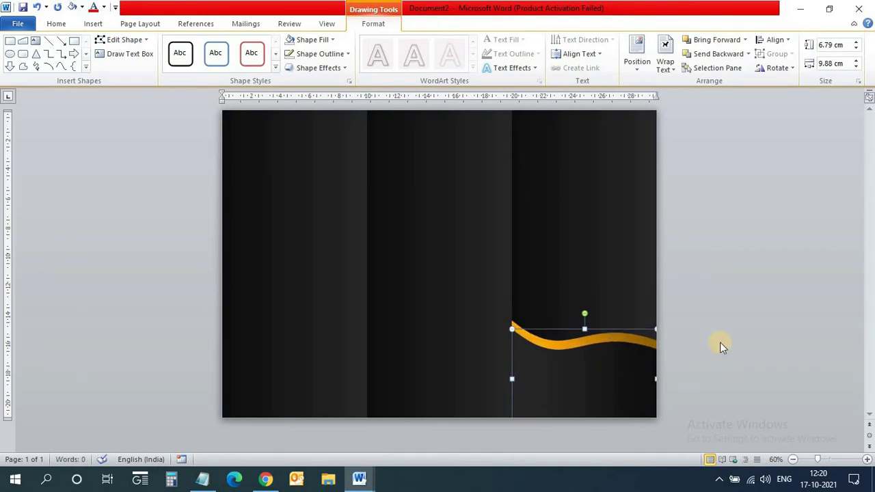
Repeatedly deselect and reselect the wave to check its fit against the right panel's border.
left_click(721, 342)
left_click(611, 371)
left_click(730, 371)
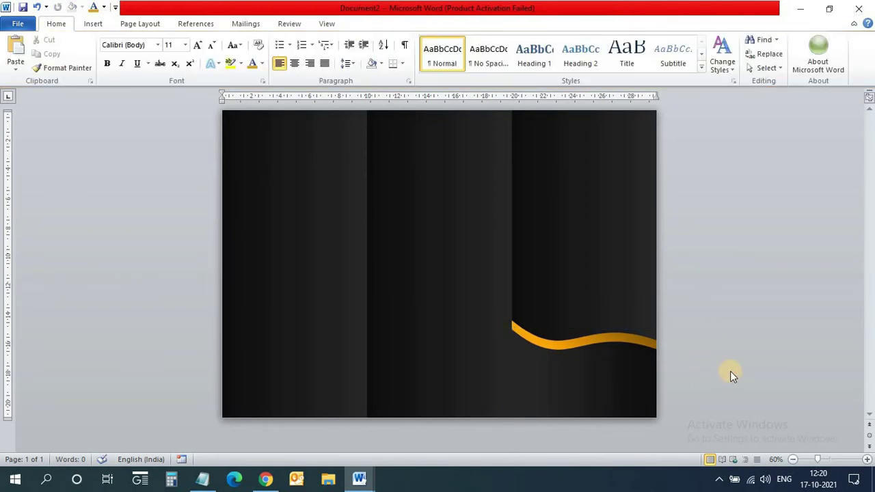
left_click(587, 342)
left_click(683, 365)
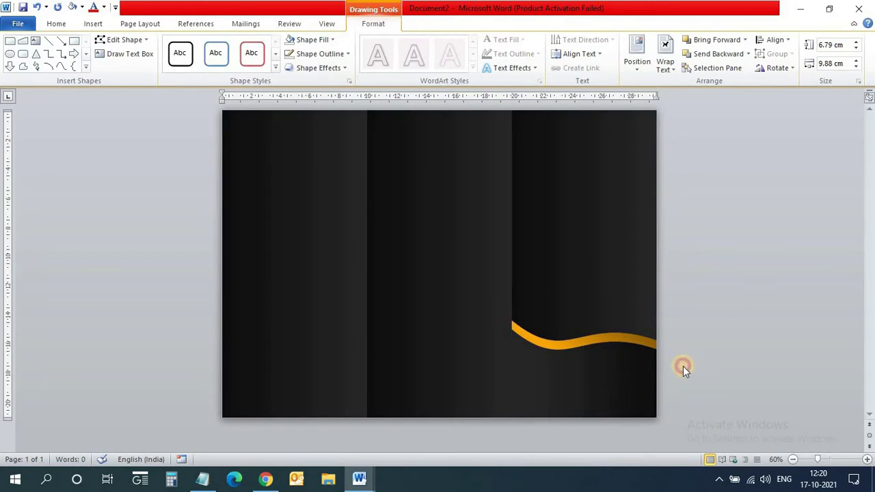
left_click(618, 381)
left_click(780, 374)
left_click(615, 374)
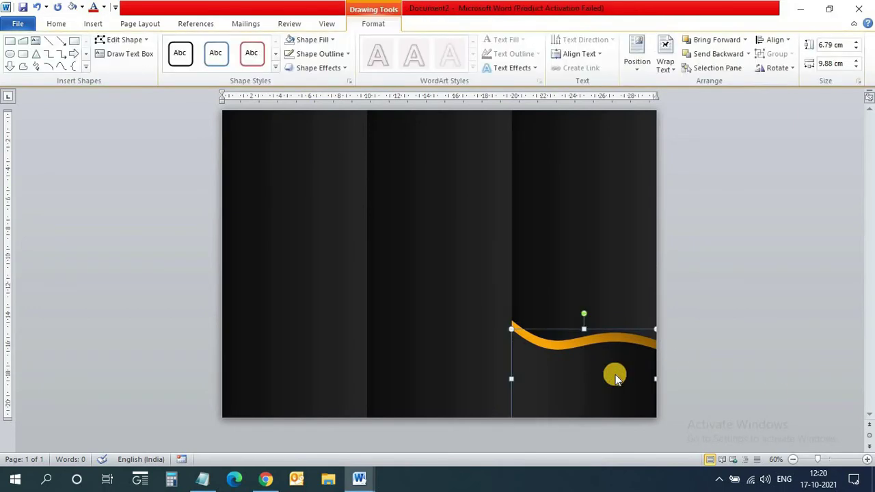
left_click(695, 377)
left_click(628, 380)
left_click(731, 359)
left_click(594, 359)
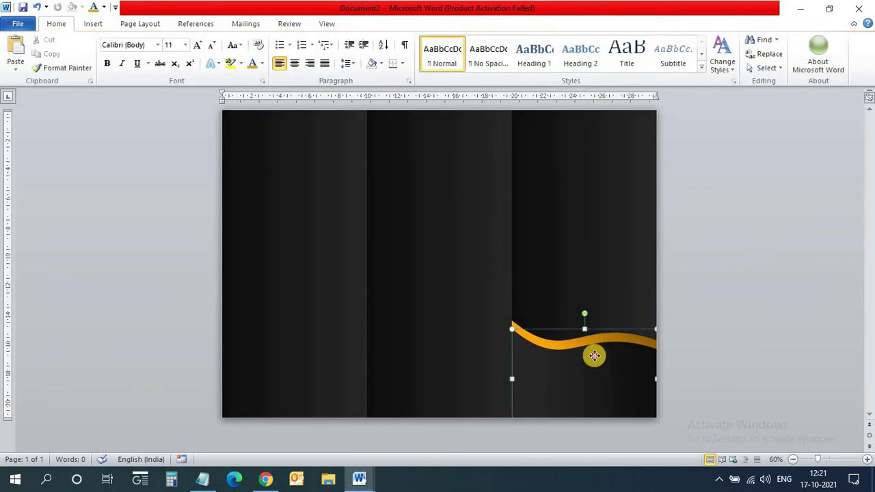
left_click(650, 380)
Give the wave's black gradient a horizontal 180° linear direction with Rotate with shape unticked.
right_click(602, 369)
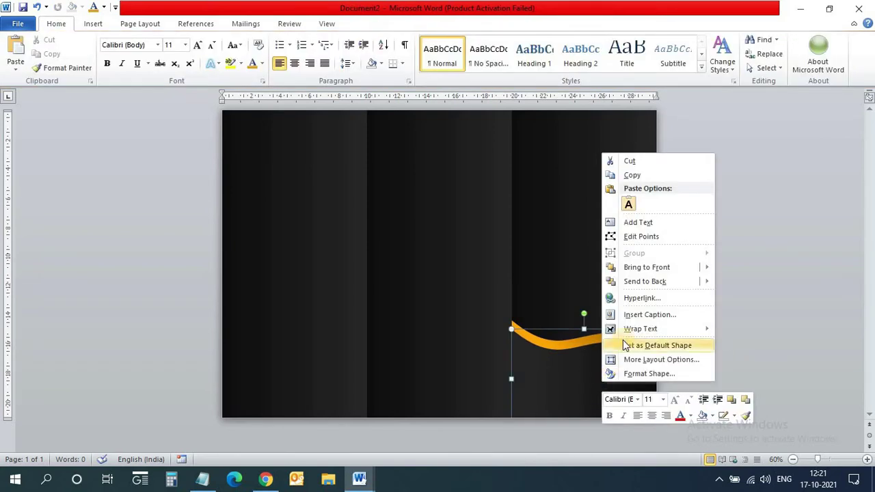
left_click(643, 374)
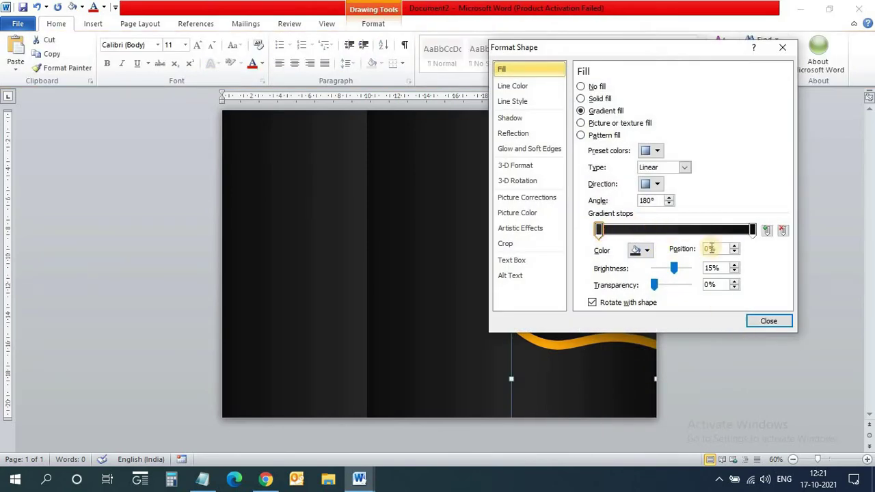
left_click(752, 230)
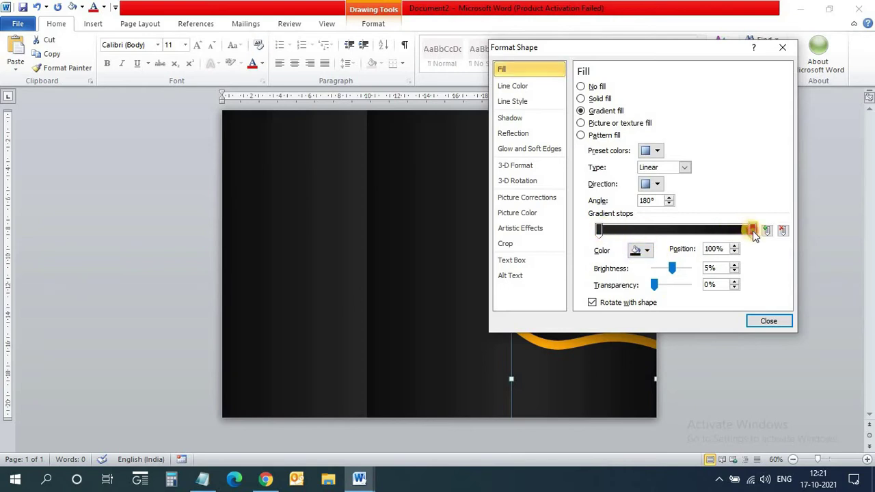
left_click(655, 184)
left_click(762, 211)
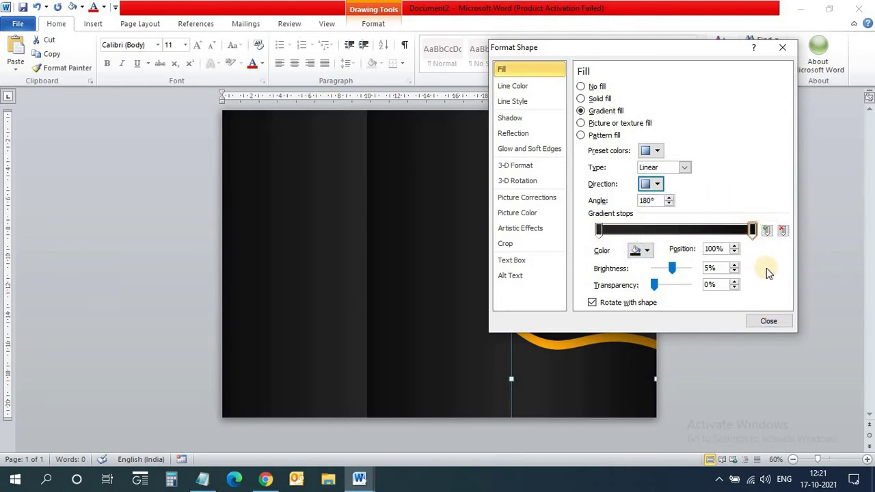
left_click(599, 230)
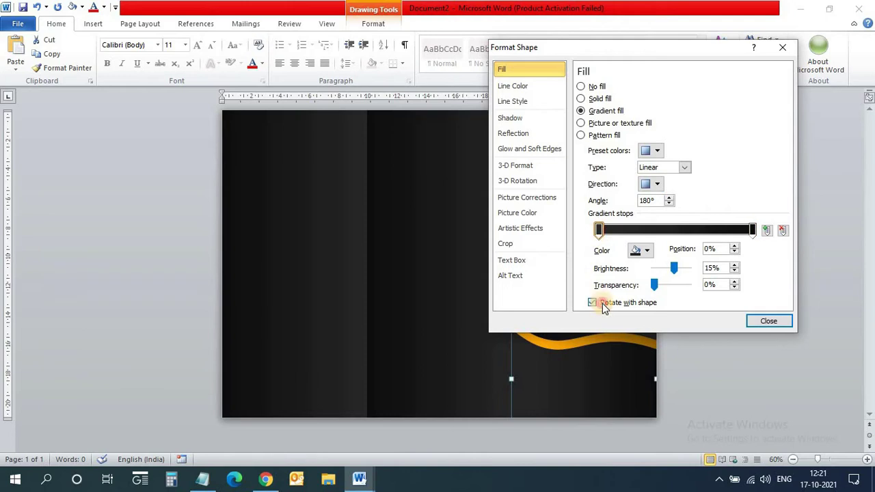
left_click(592, 302)
left_click(771, 325)
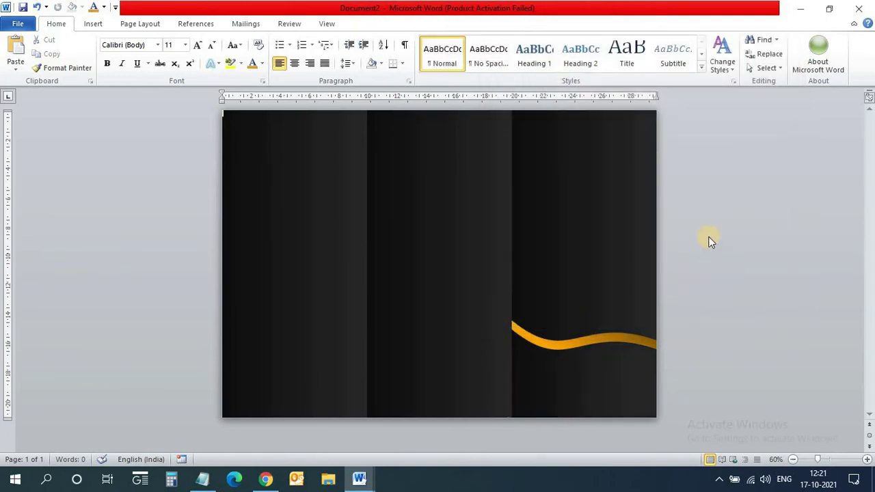
left_click(598, 374)
left_click(647, 364)
left_click(564, 275)
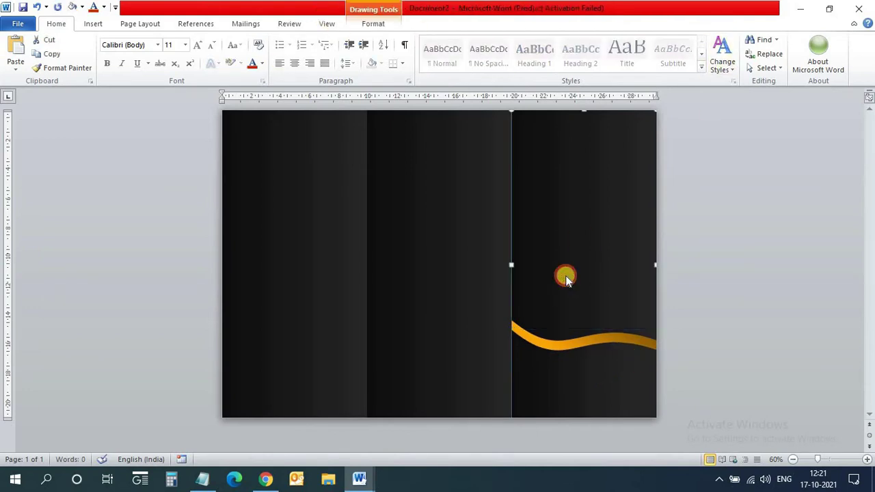
Select both Flowchart: Manual Input wave pieces in the Selection Pane and copy them.
left_click(369, 23)
left_click(717, 68)
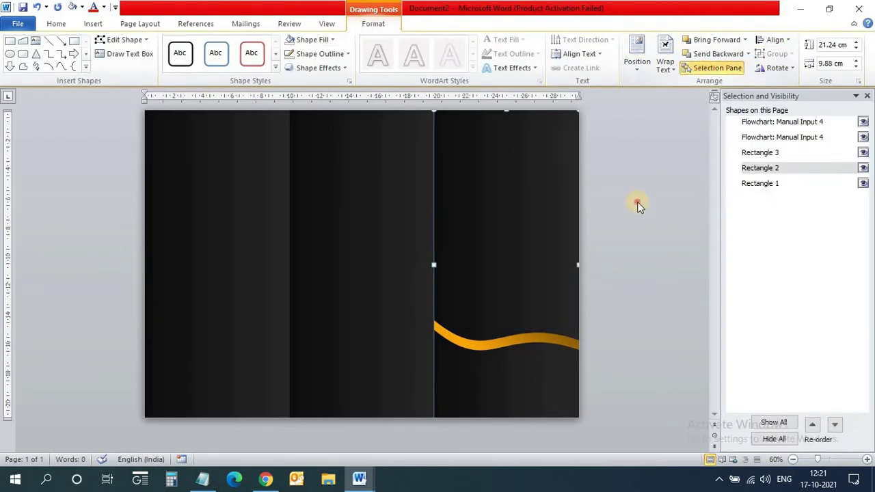
left_click(637, 202)
left_click(766, 185)
left_click(767, 121)
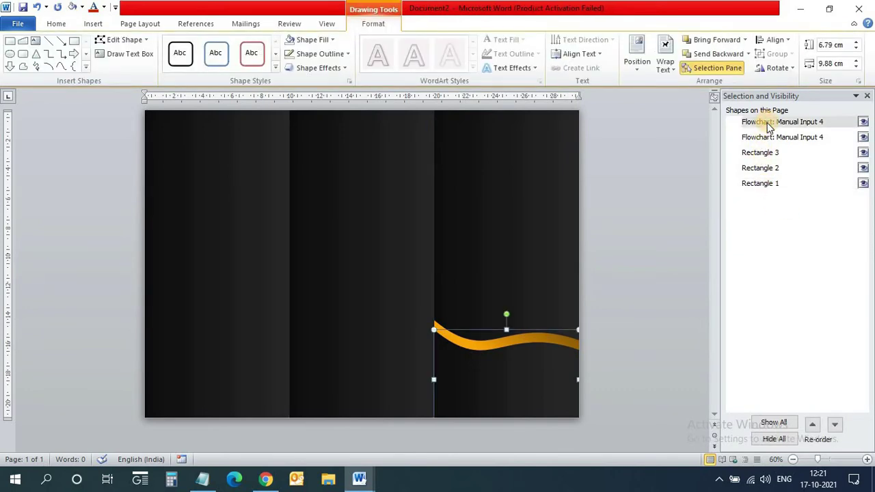
left_click(767, 137, "ctrl")
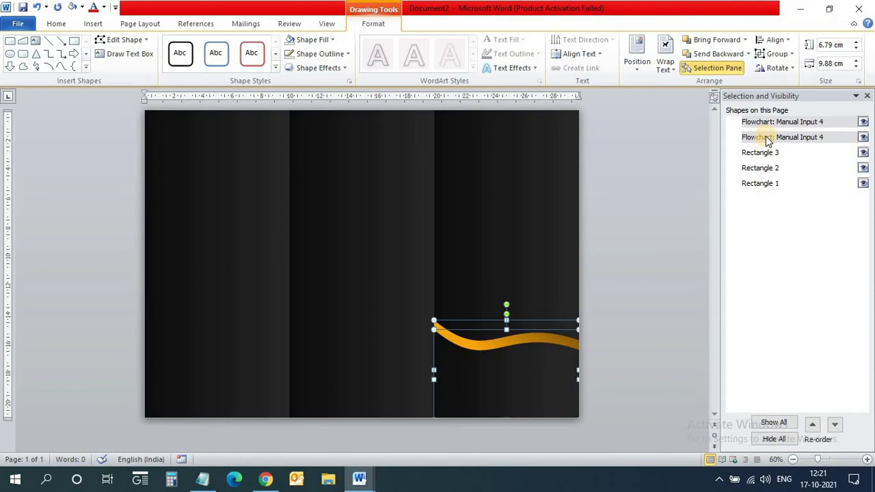
key("ctrl+c")
Paste the waves onto the middle panel, flip them horizontally, and nudge them down to meet.
left_click(641, 244)
left_click(402, 273)
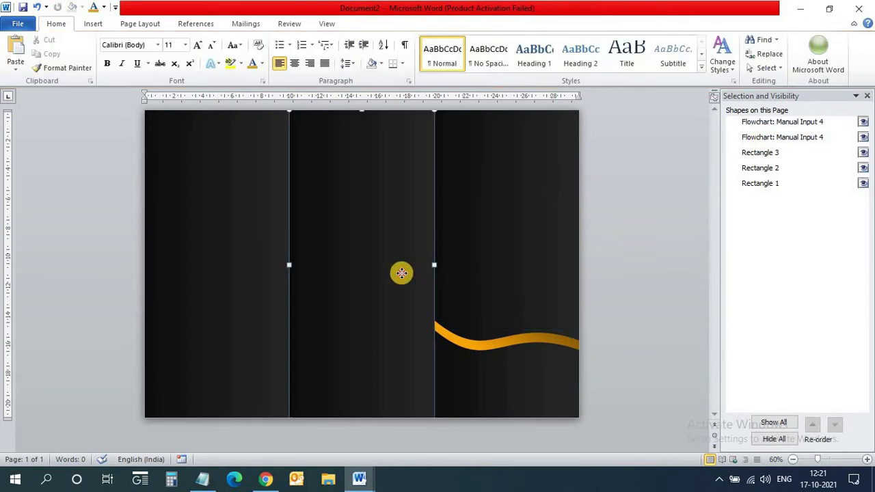
key("ctrl+v")
left_click_drag(487, 371, 336, 349)
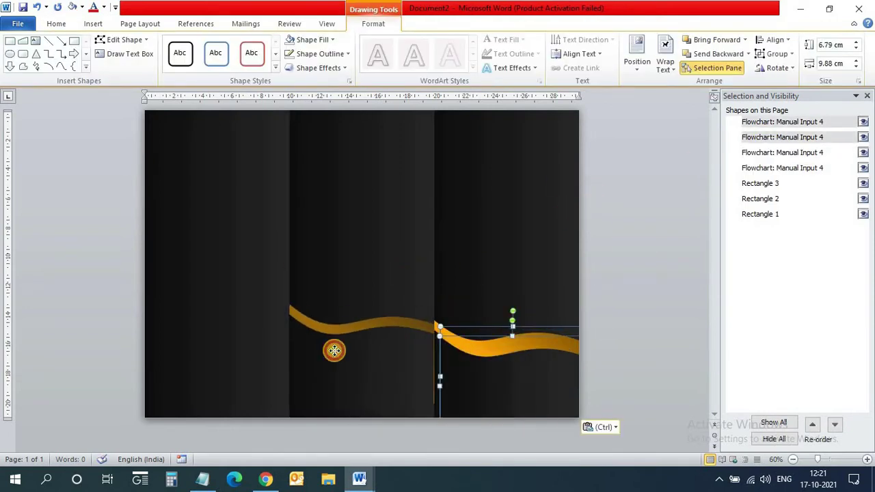
left_click(777, 68)
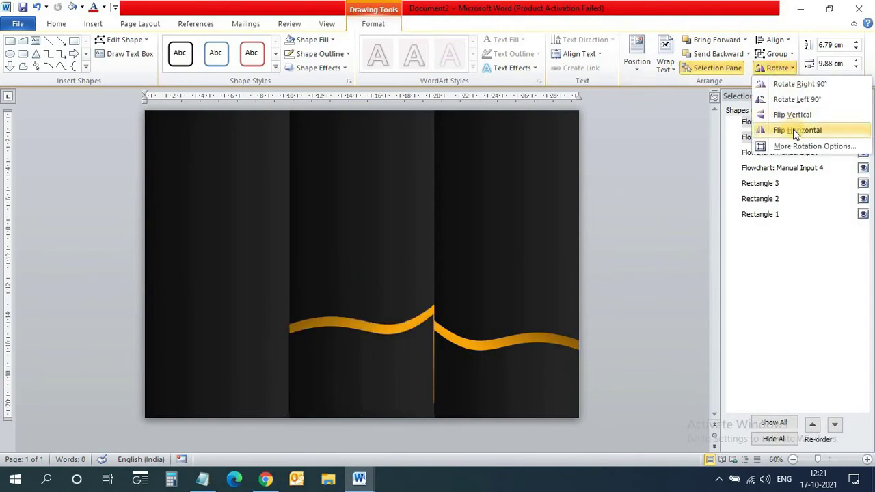
left_click(793, 129)
key("Down")
key("Down")
key("Down")
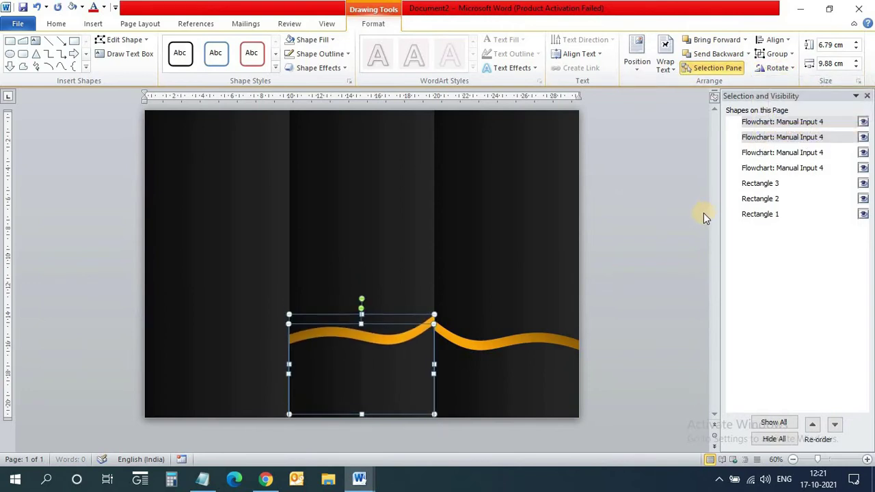
key("Down")
key("Down")
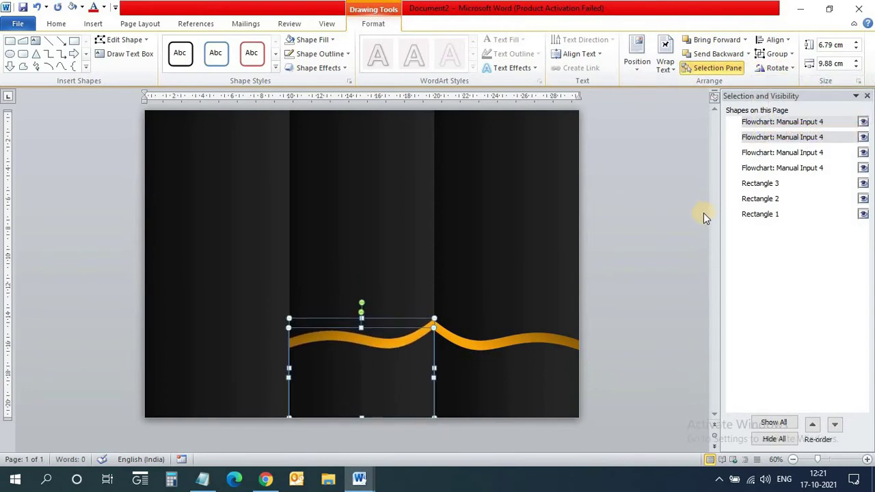
key("Down")
left_click(620, 280)
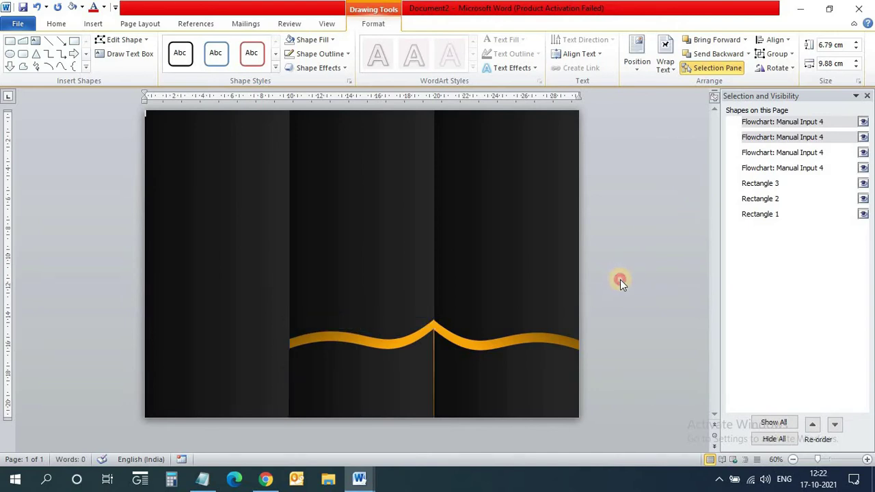
Pick out the middle gold wave piece among the overlapping shapes in the Selection Pane.
left_click(793, 140)
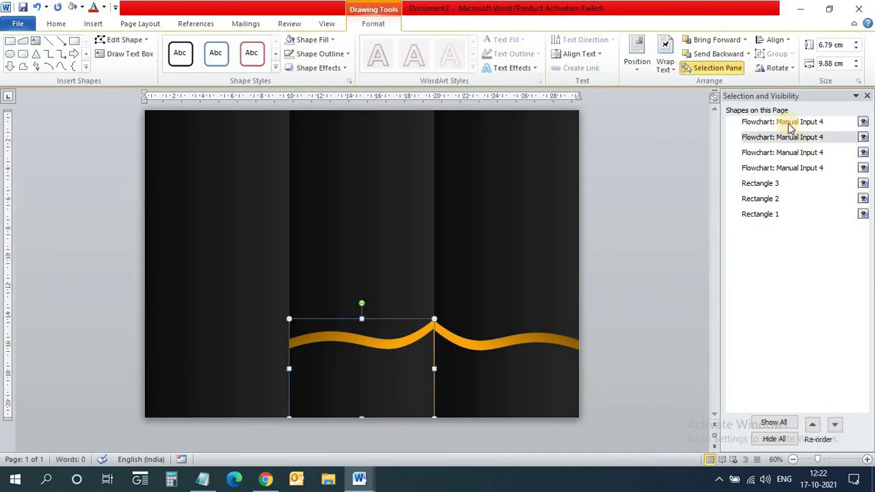
left_click(626, 260)
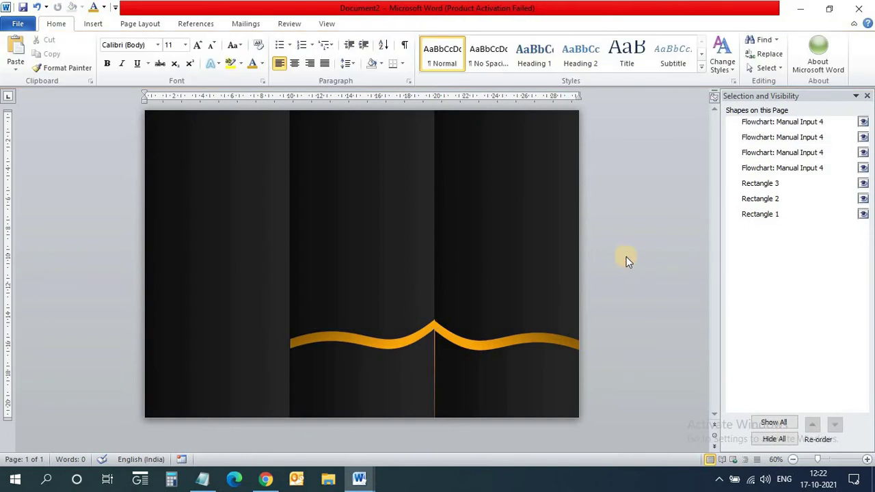
left_click(777, 137)
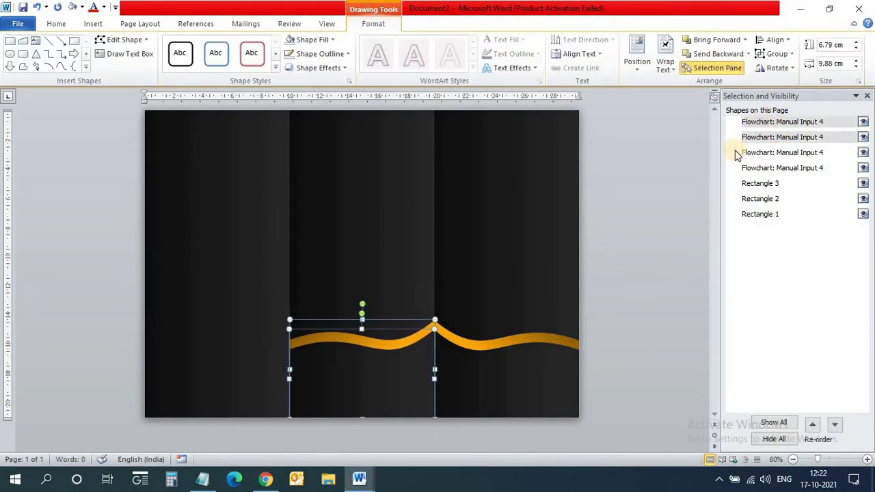
left_click(650, 258)
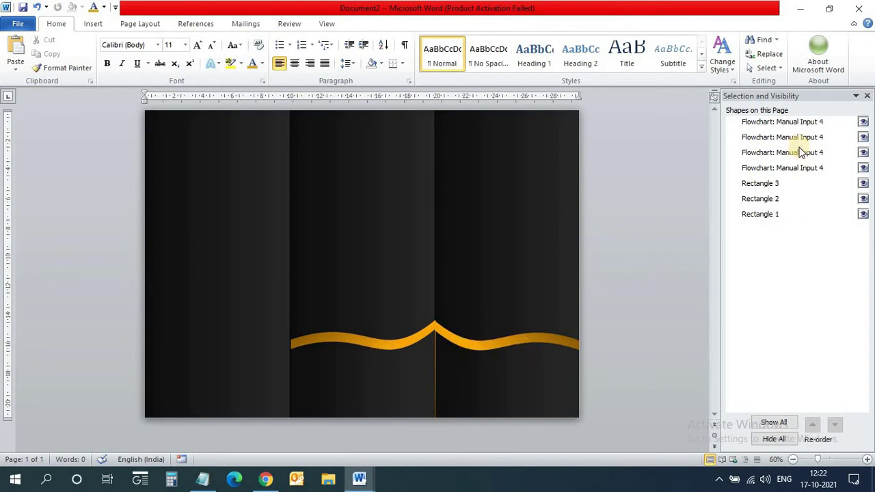
left_click(784, 123)
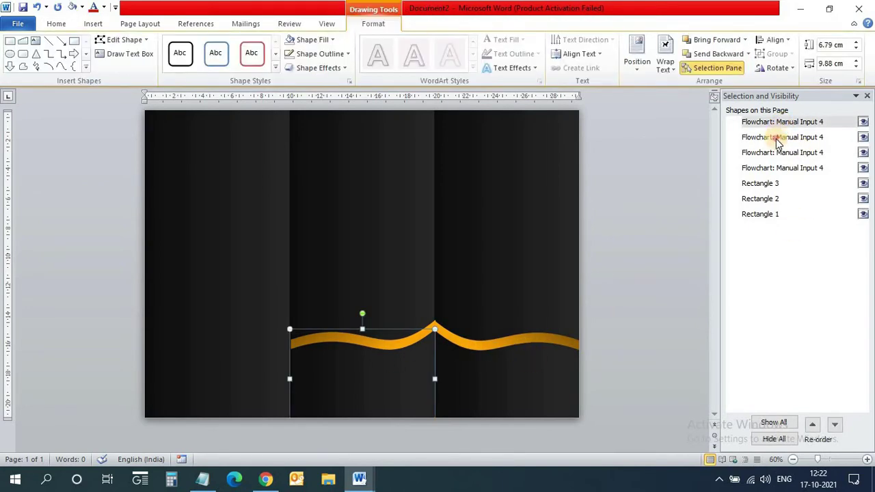
left_click(776, 139)
left_click(679, 293)
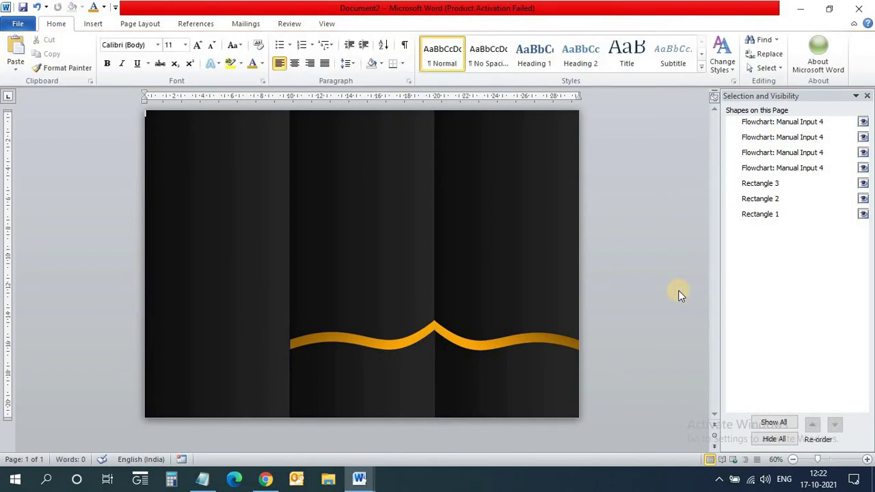
left_click(769, 138)
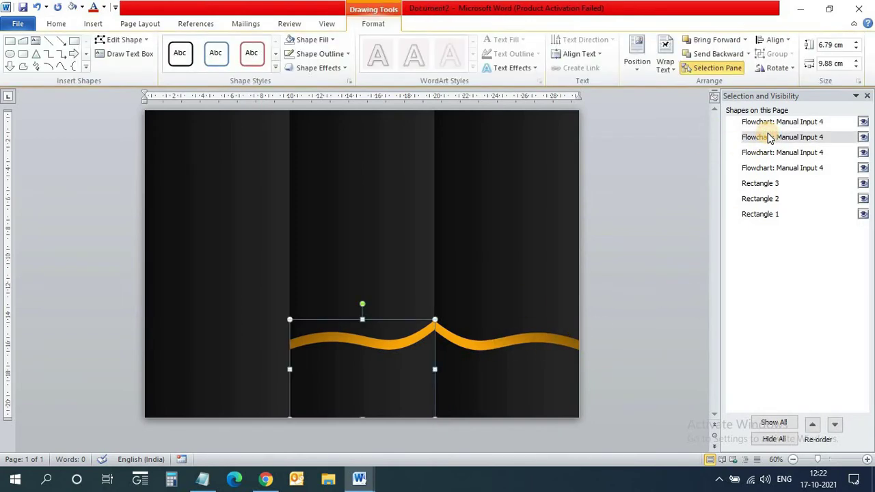
key("ctrl+Left")
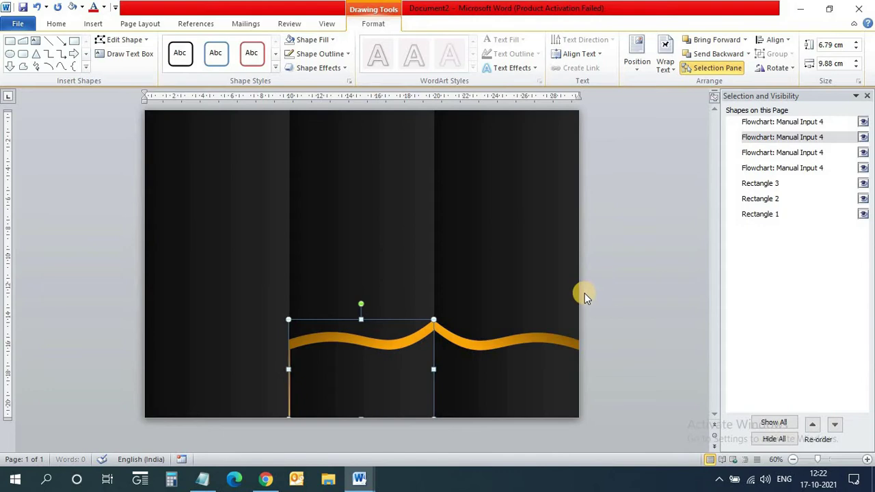
key("ctrl+Right")
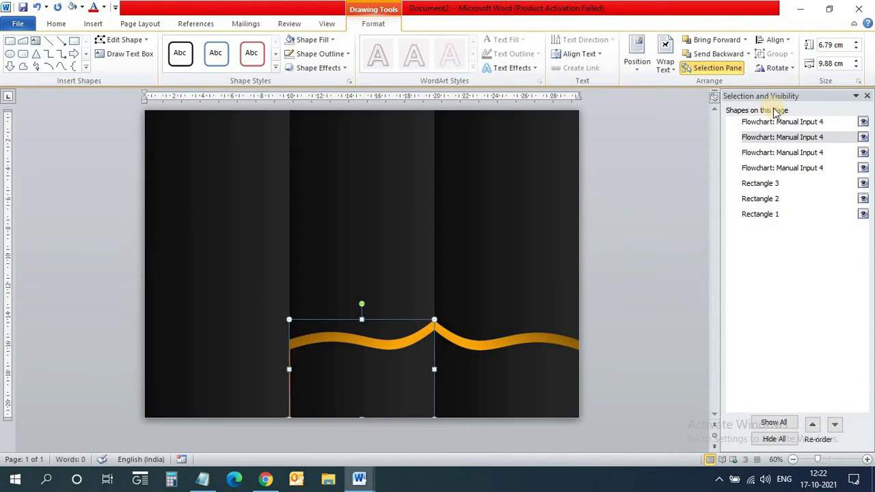
left_click(769, 123)
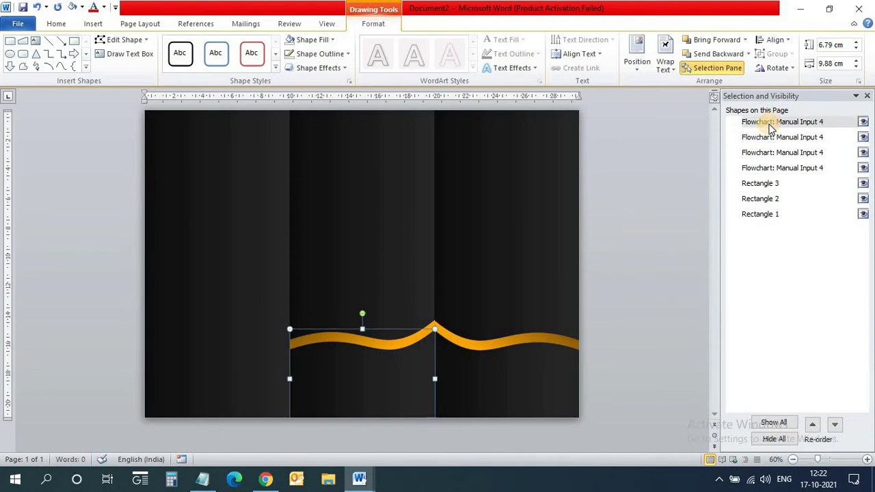
left_click(631, 266)
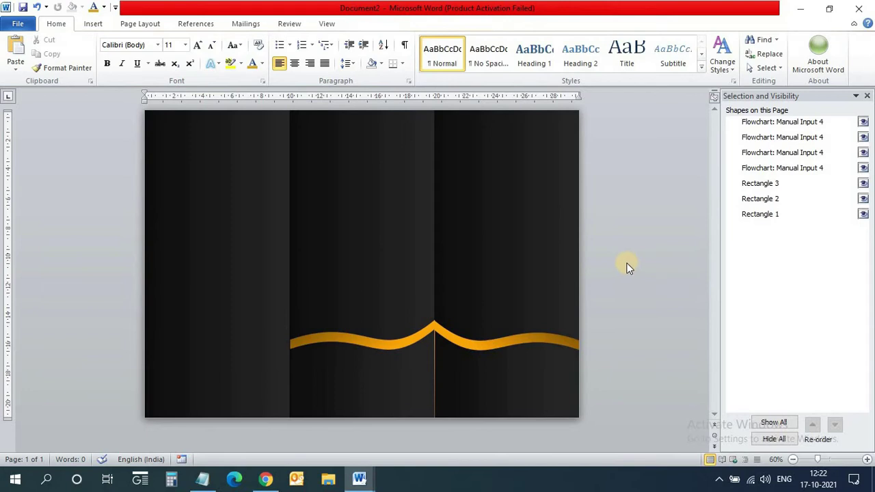
left_click(790, 124)
left_click(649, 234)
Paste a copy of the middle wave piece and drag it onto the left panel.
left_click(360, 344)
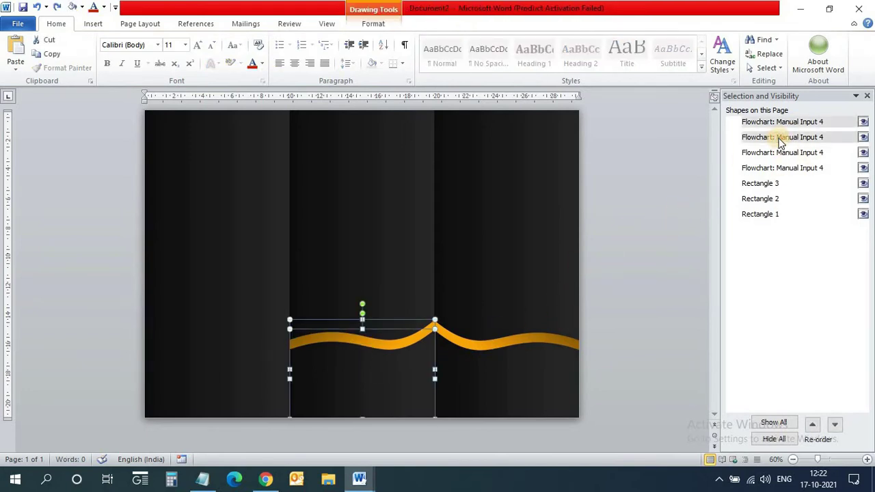
key("ctrl+v")
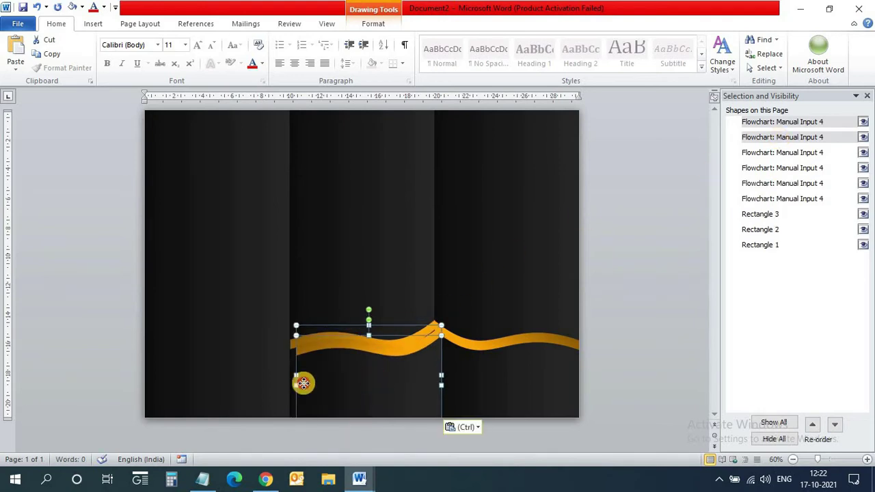
left_click_drag(303, 381, 227, 393)
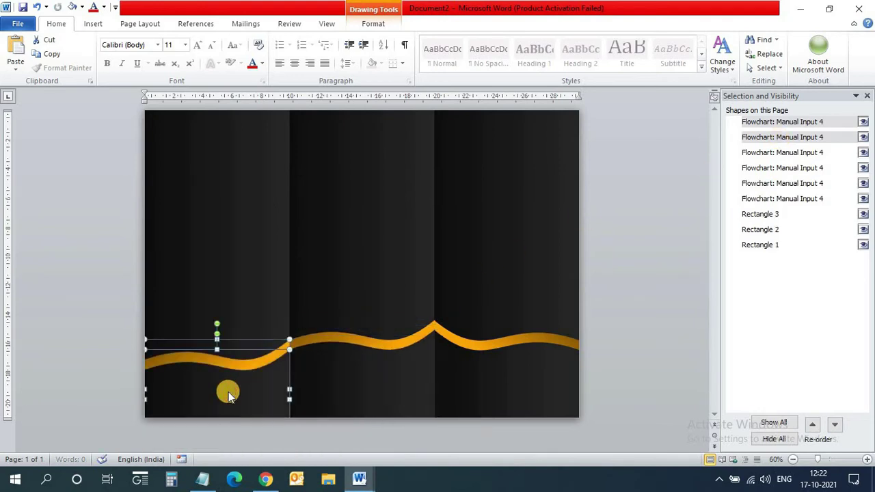
left_click(639, 346)
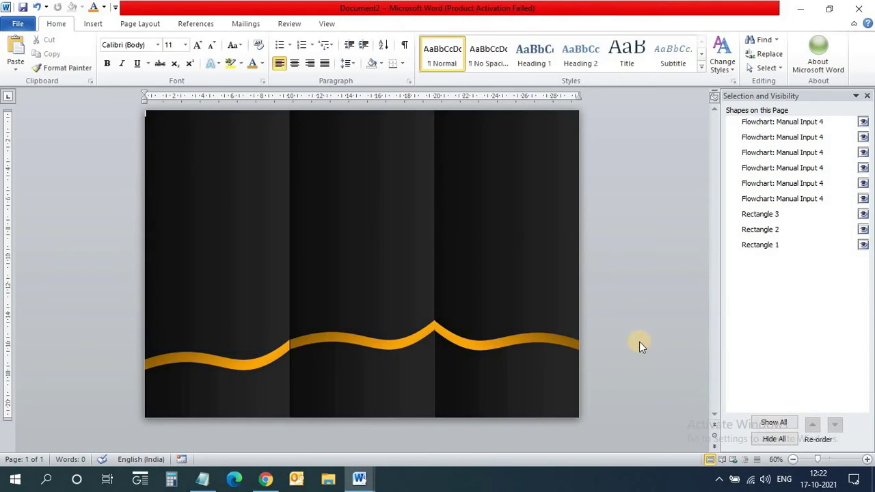
left_click(796, 138)
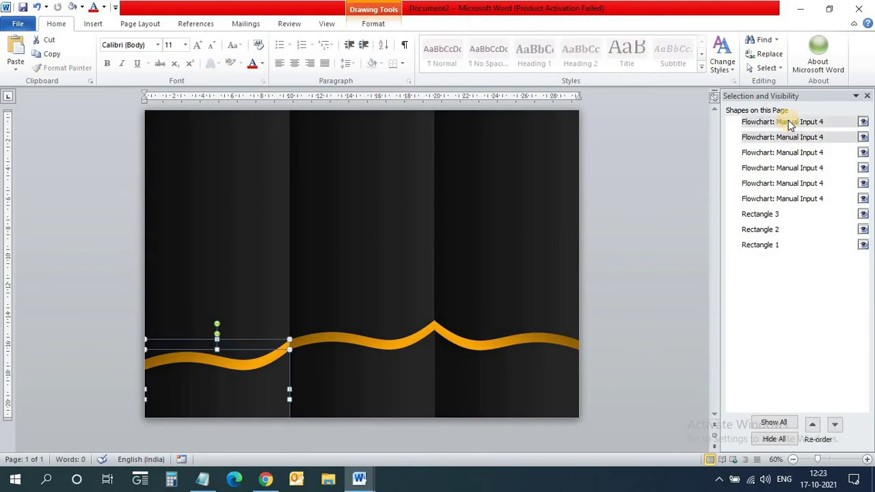
left_click(603, 274)
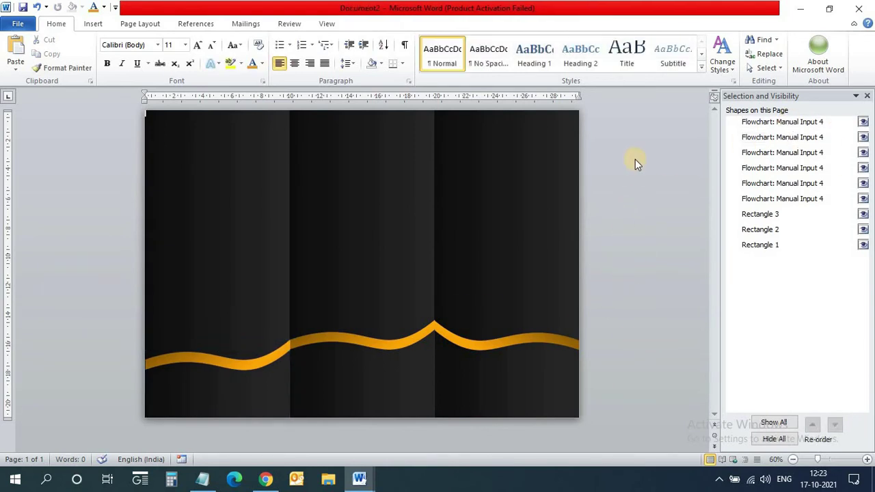
Fill the right panel rectangle with the HD City picture.
left_click(543, 223)
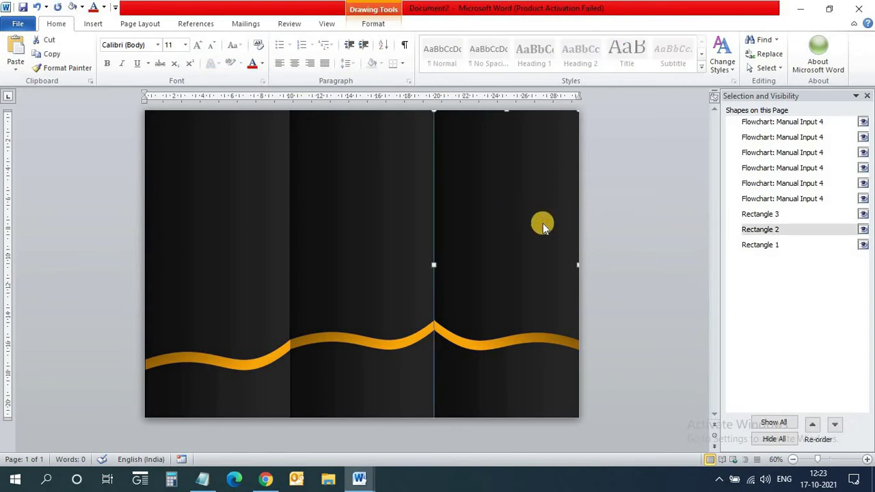
left_click(378, 25)
left_click(308, 39)
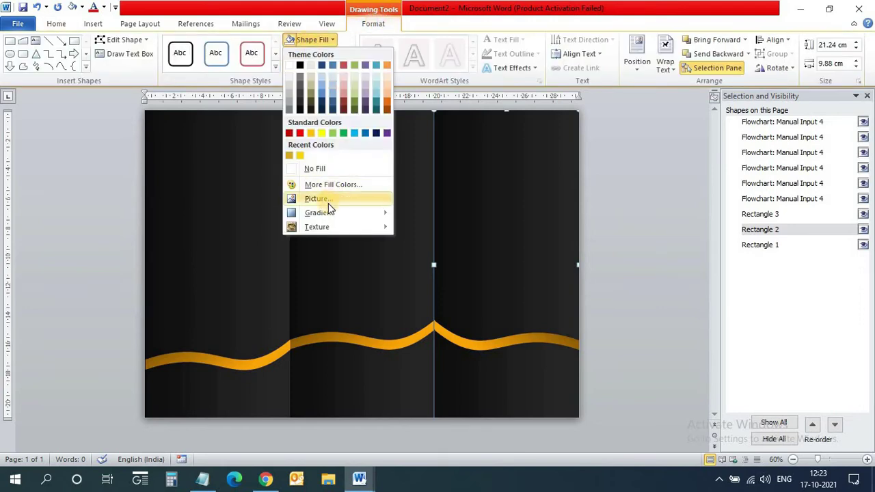
left_click(420, 213)
left_click_drag(426, 148, 427, 202)
left_click(378, 219)
left_click(324, 348)
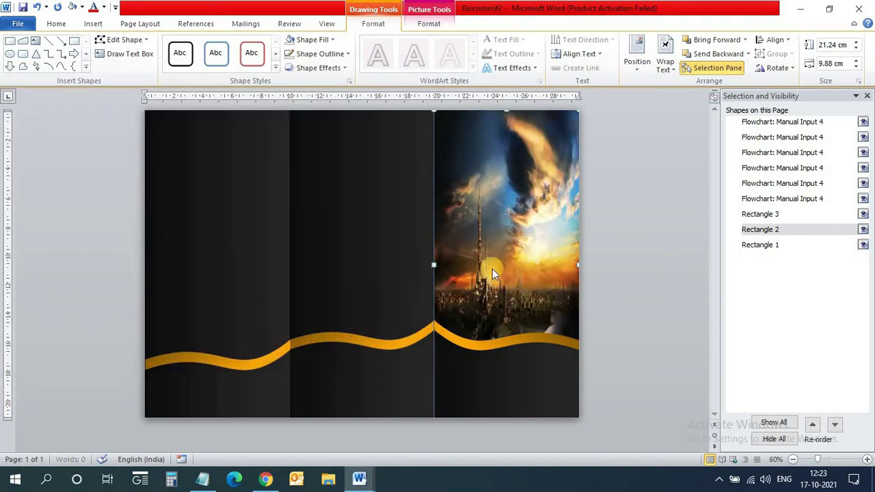
Crop and enlarge the city photo so the tall tower sits centred in the panel.
left_click(429, 23)
left_click(763, 55)
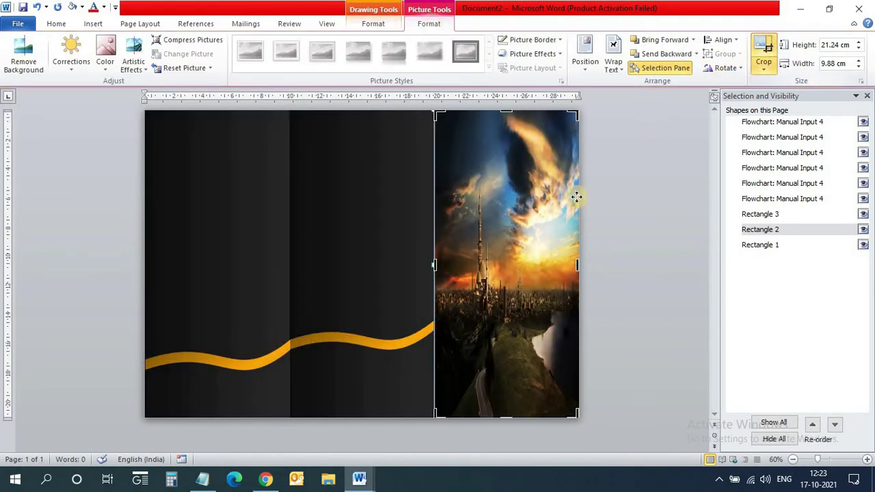
left_click_drag(432, 264, 322, 271)
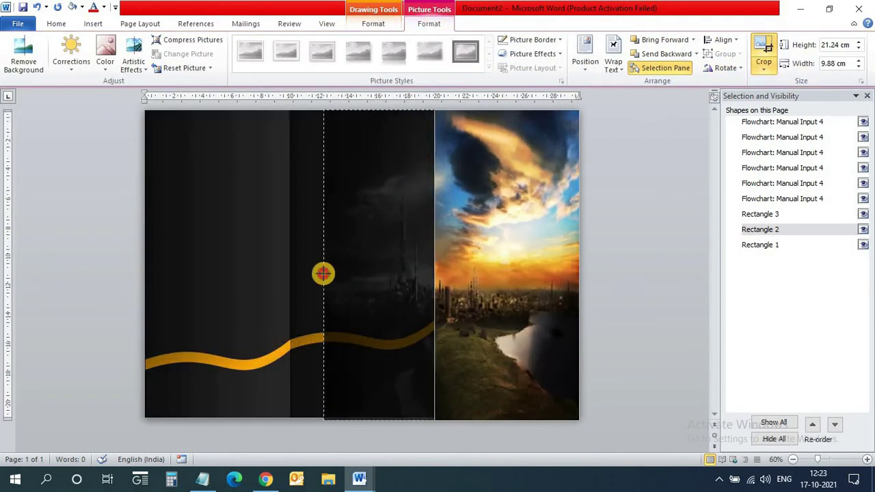
mouse_move(474, 279)
left_mouse_down()
mouse_move(577, 266)
mouse_move(583, 229)
left_mouse_up()
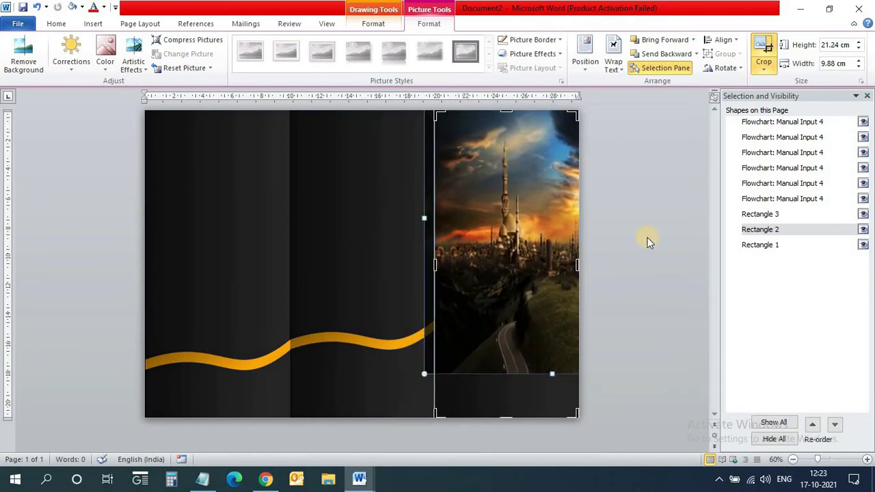
left_click_drag(425, 218, 376, 219)
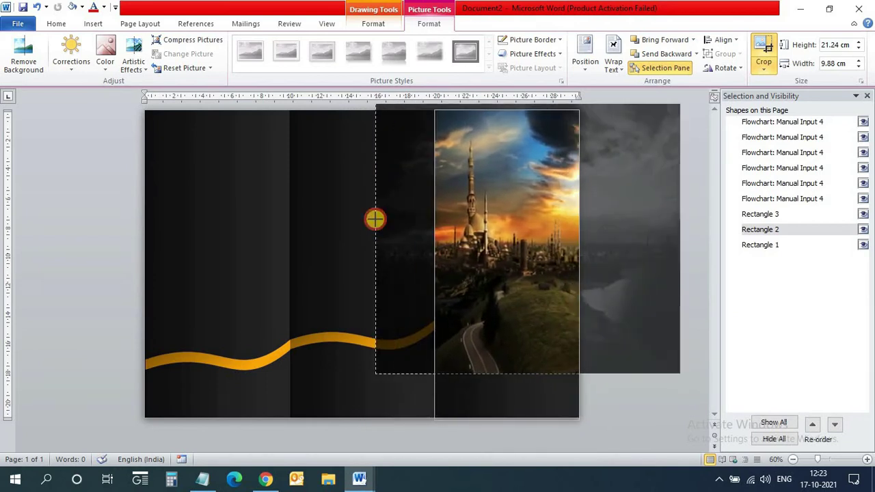
left_click_drag(427, 228, 512, 243)
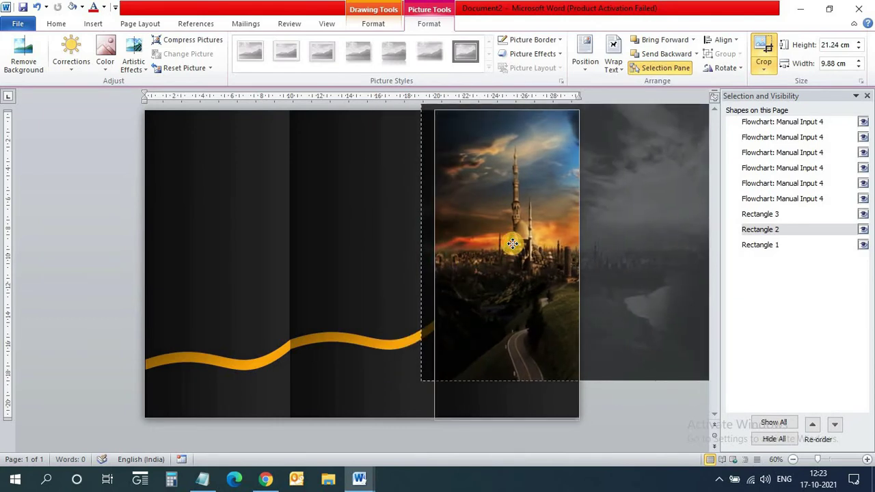
key("Escape")
left_click(638, 268)
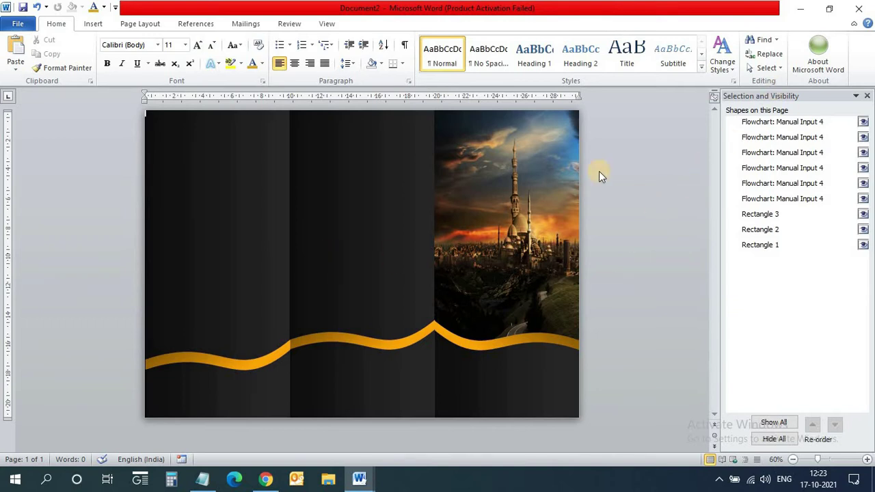
Draw a small single-rounded-corner rectangle on the photo, with no outline and an enlarged rounded corner.
left_click(101, 23)
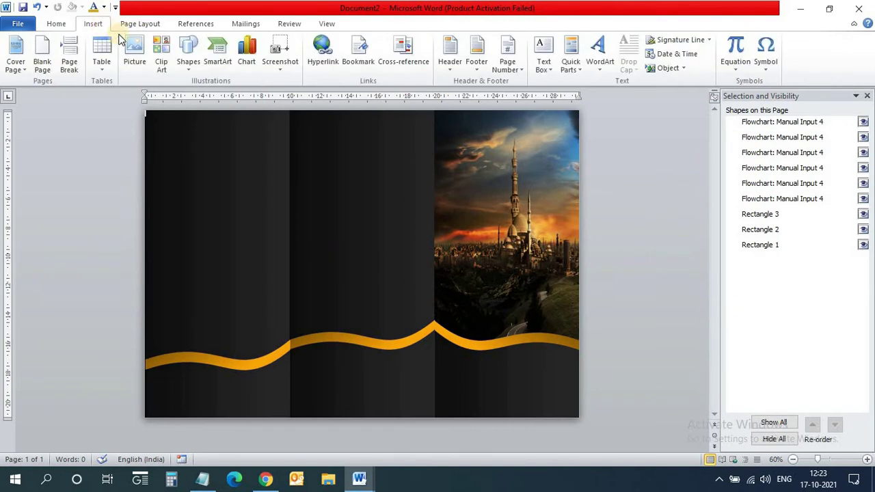
left_click(189, 55)
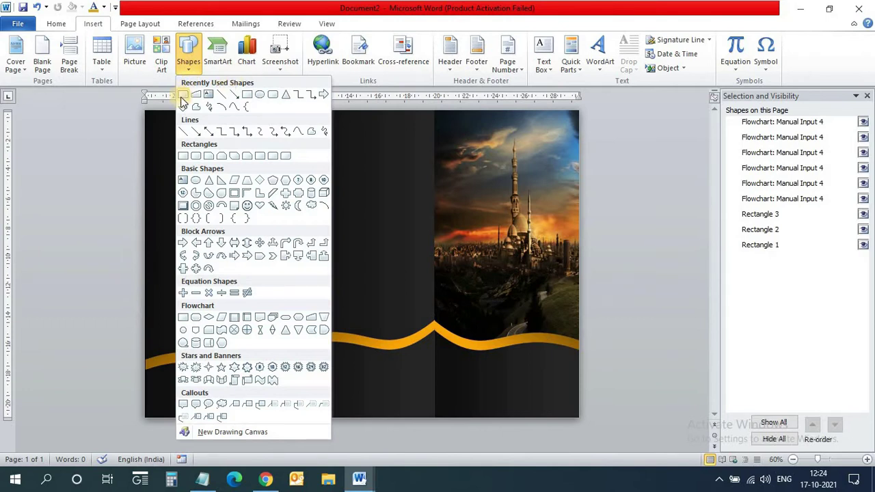
left_click(183, 94)
left_click_drag(435, 137, 470, 160)
left_click(317, 55)
left_click(315, 184)
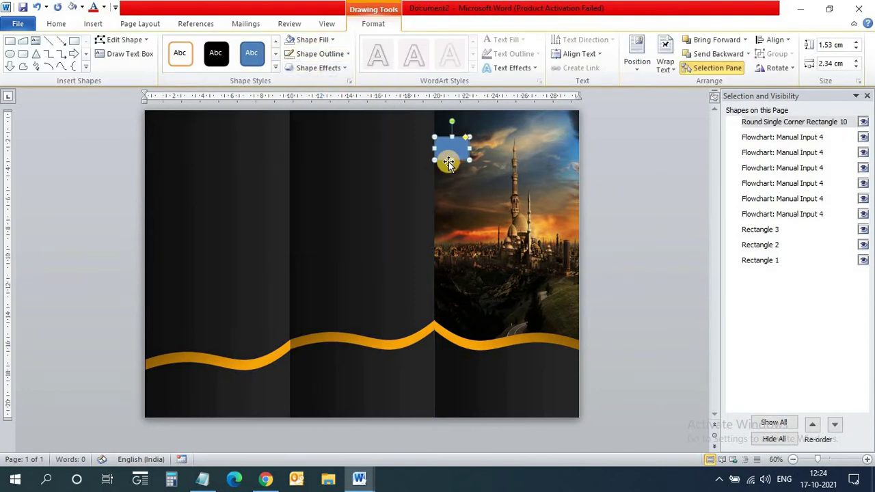
left_click_drag(467, 138, 460, 137)
key("Escape")
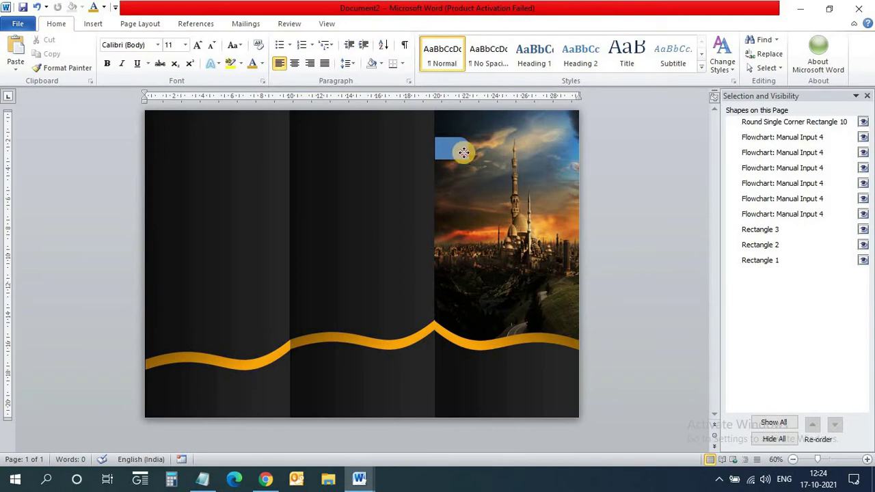
Replace the box's solid blue fill with a gradient fill using a Direction preset in Format Shape.
left_click(464, 153)
left_click(634, 197)
right_click(460, 156)
left_click(511, 375)
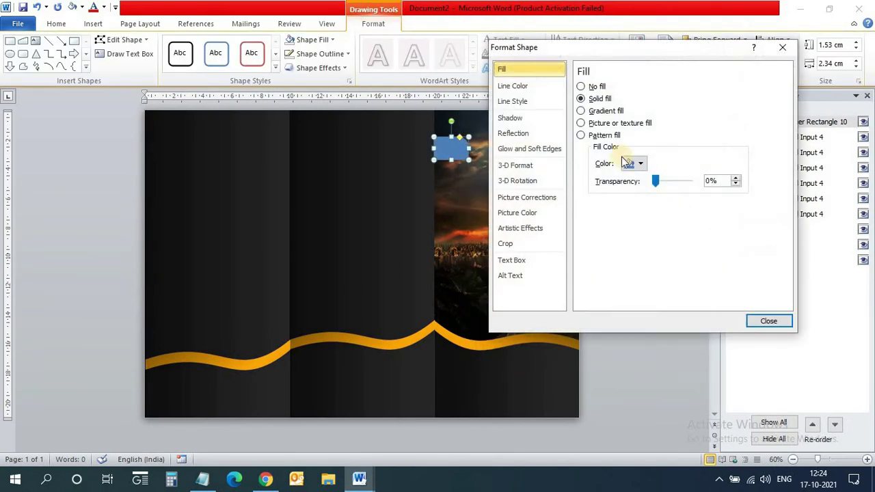
left_click(581, 110)
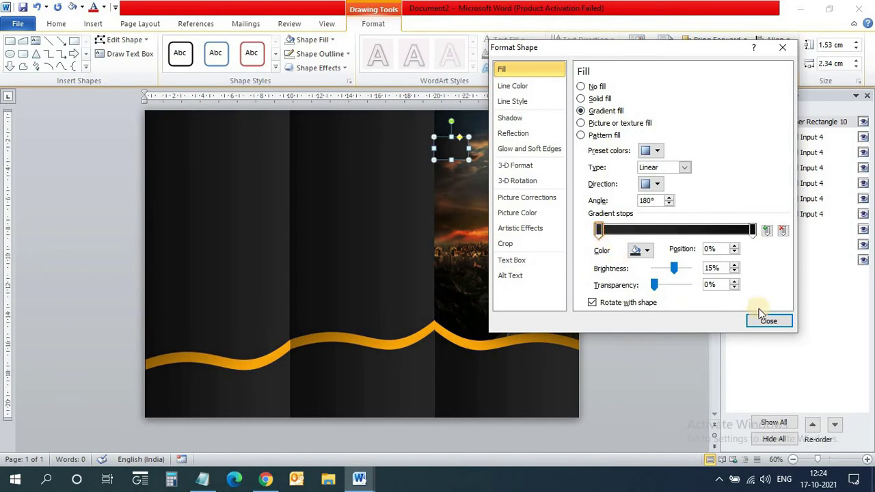
left_click(656, 184)
left_click(760, 203)
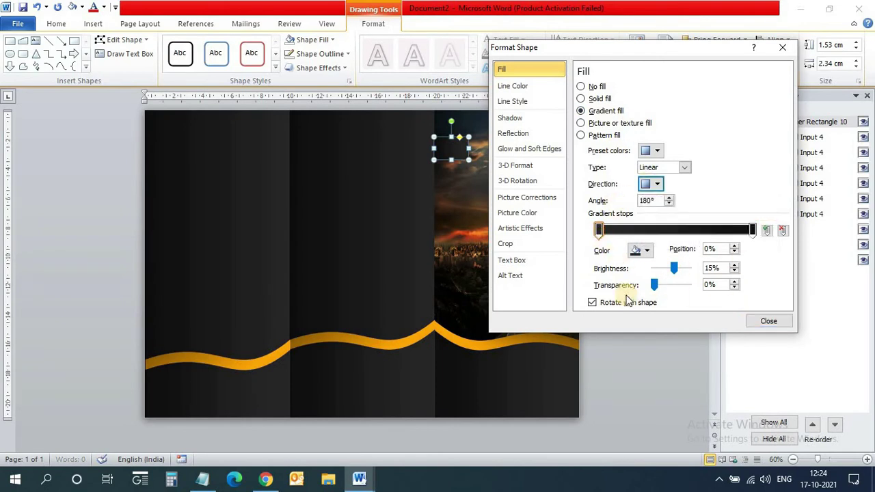
left_click(768, 320)
left_click(672, 303)
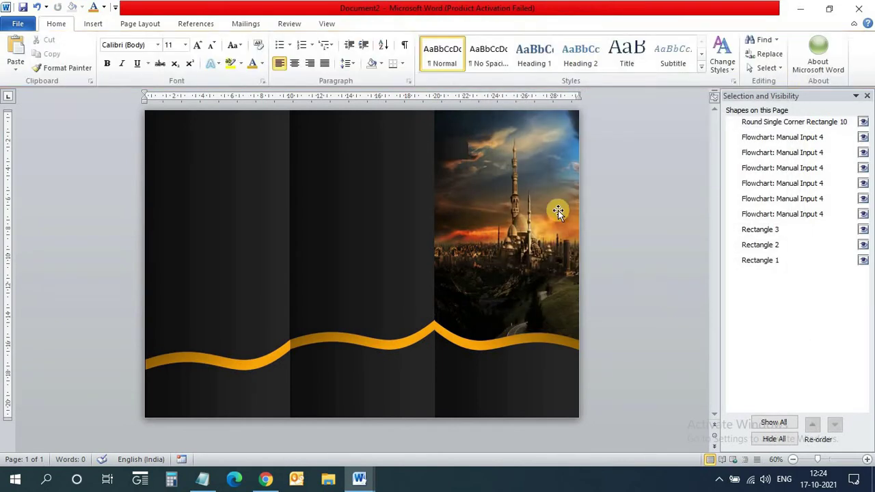
left_click(455, 153)
Type 'Logo' inside the small box and set it in Bebas Neue.
right_click(455, 152)
left_click(499, 223)
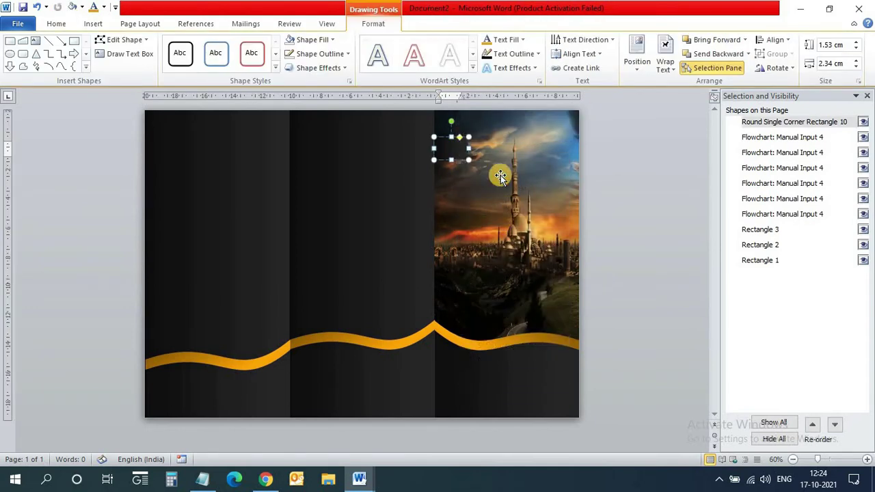
type("Logo")
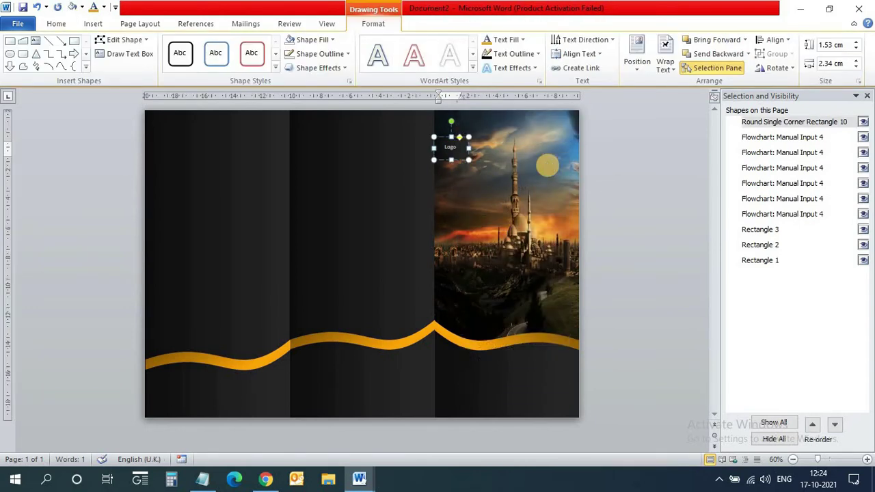
key("ctrl+a")
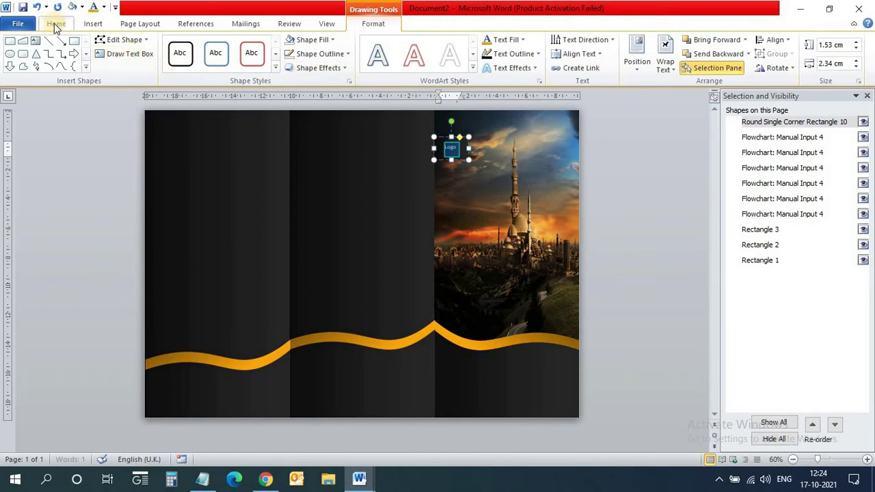
left_click(56, 23)
left_click(157, 45)
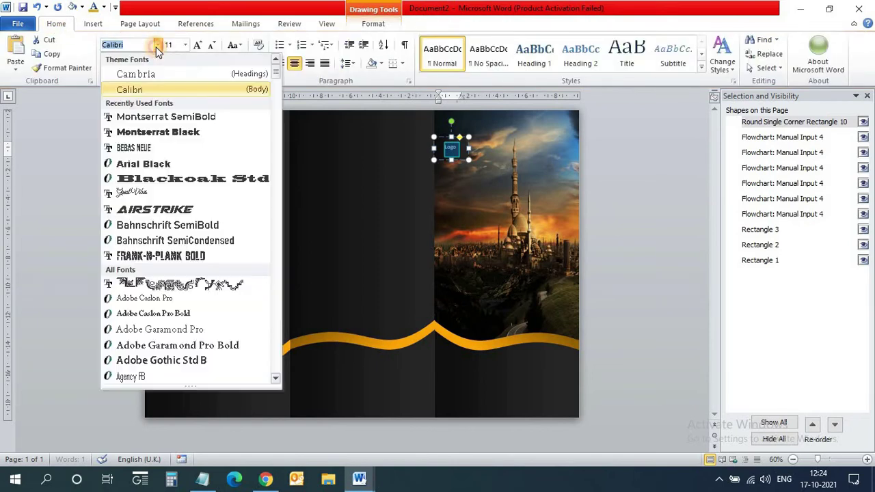
left_click(131, 147)
Try out LOGO text sizes with Grow and Shrink Font, settling on 24 pt.
left_click(197, 50)
left_click(196, 50)
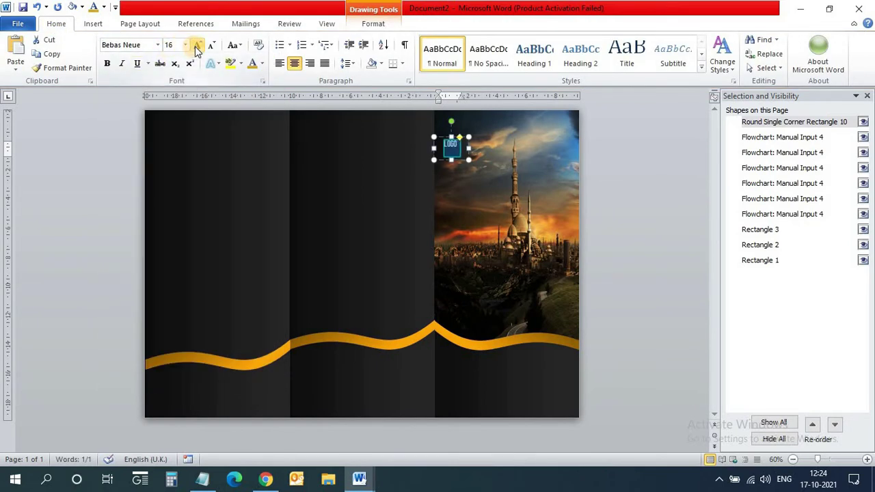
left_click(197, 50)
left_click(197, 51)
left_click(198, 52)
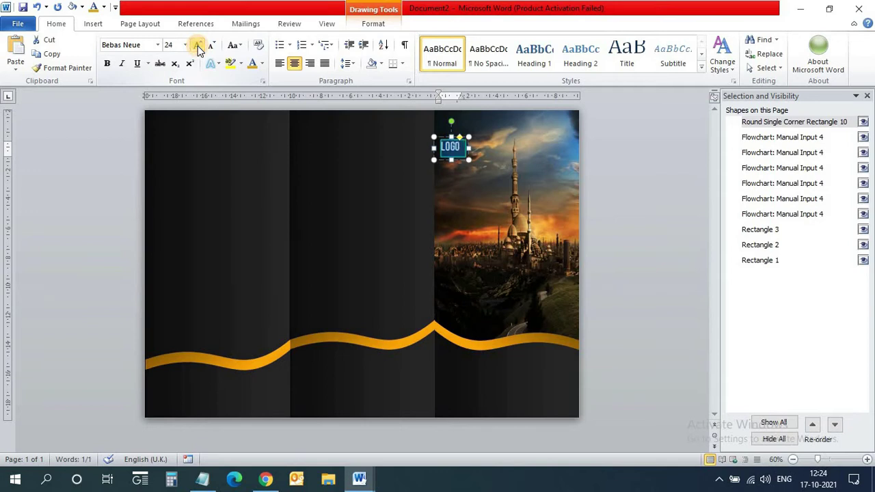
left_click(214, 51)
left_click(196, 50)
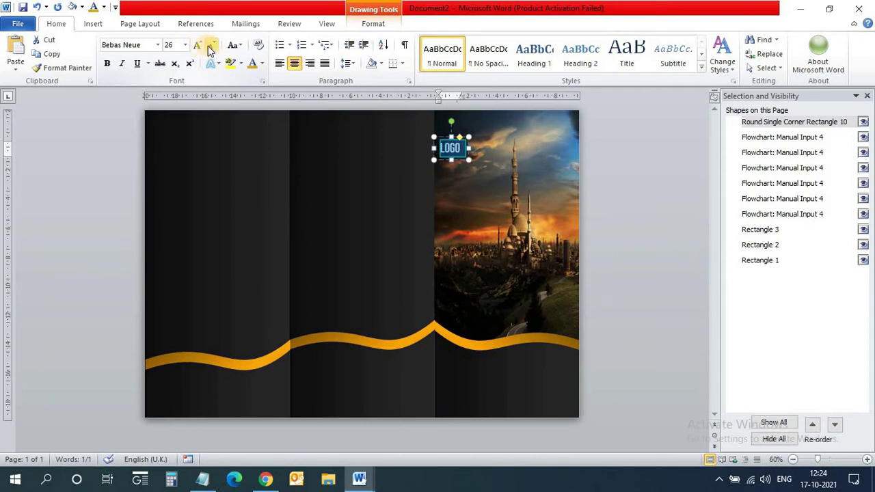
left_click(211, 52)
left_click(202, 50)
left_click(688, 240)
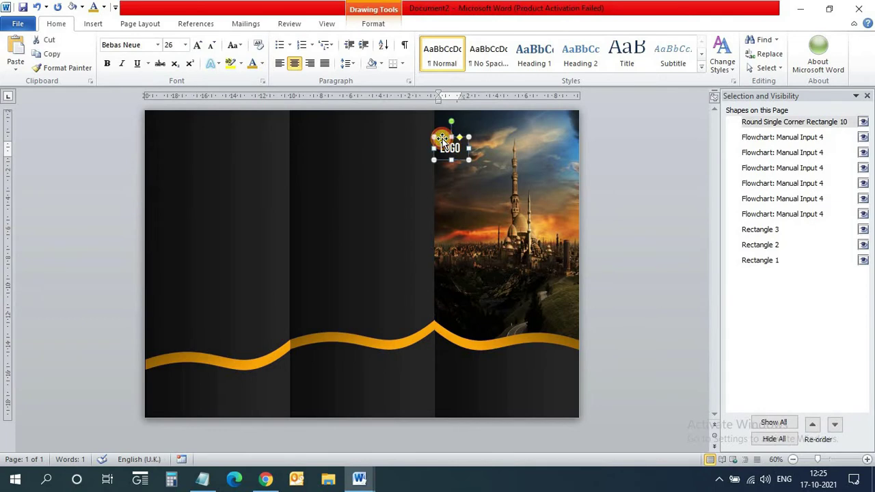
left_click(213, 49)
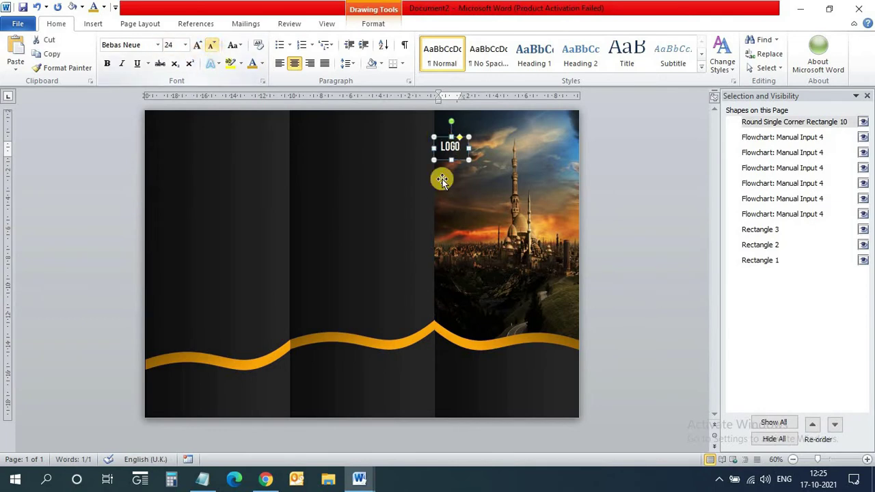
Nudge the LOGO box slightly upward and enlarge the text to 26 pt.
key("ctrl+Down")
key("ctrl+Down")
key("ctrl+Down")
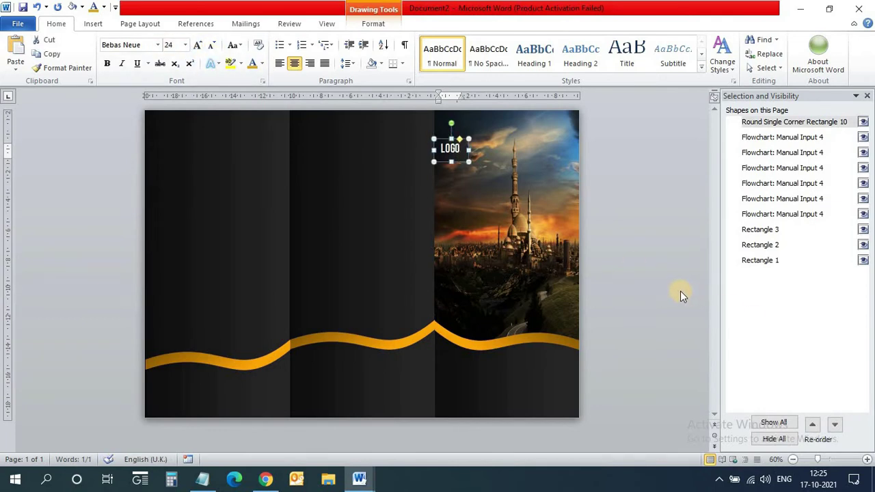
key("ctrl+Up")
key("ctrl+Up")
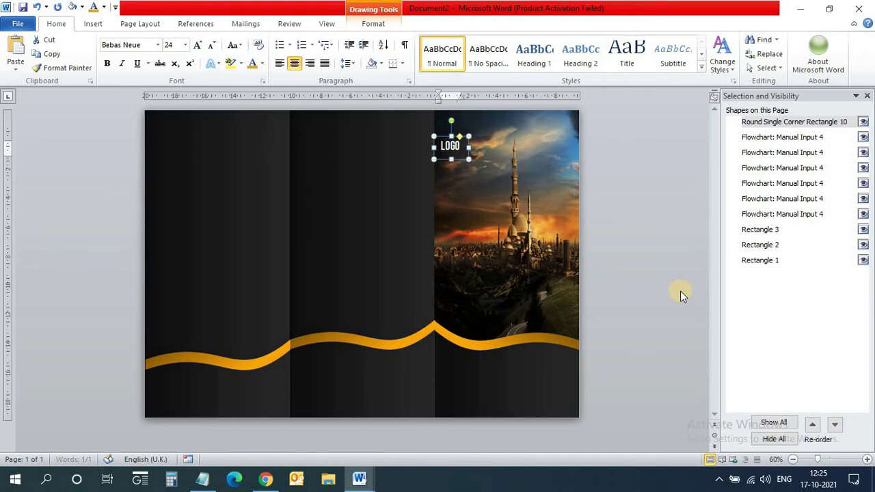
key("ctrl+Up")
left_click(198, 48)
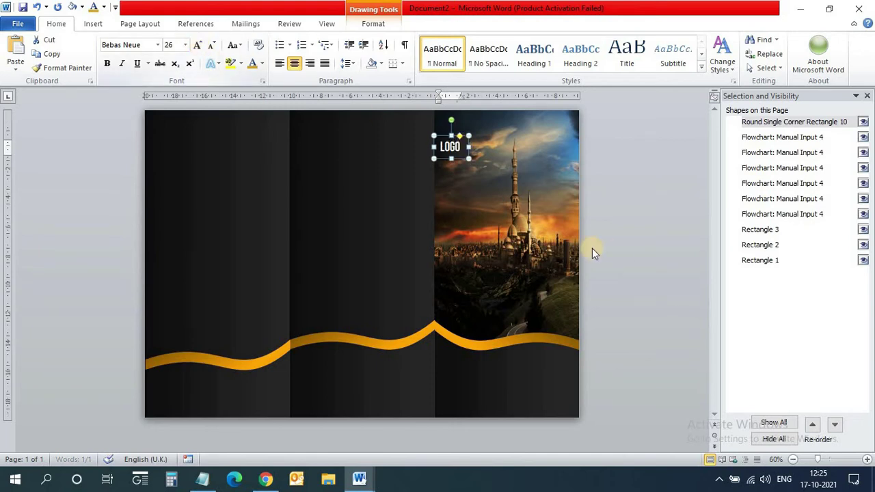
left_click(621, 263)
left_click(449, 146)
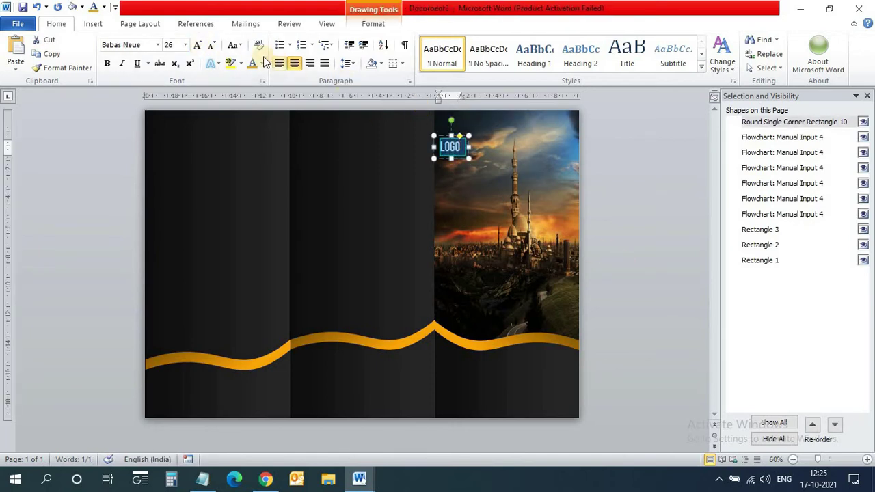
left_click(654, 279)
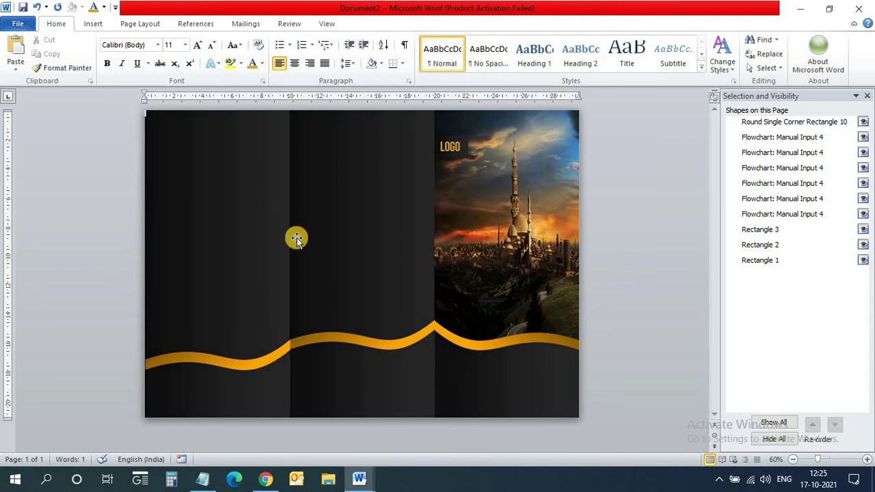
Insert a WordArt text box and move it below the gold wave on the cover.
left_click(93, 23)
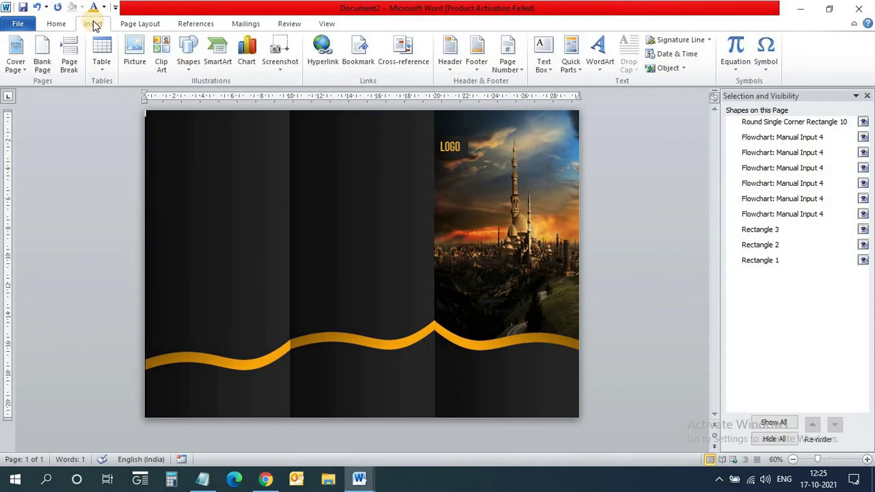
left_click(600, 54)
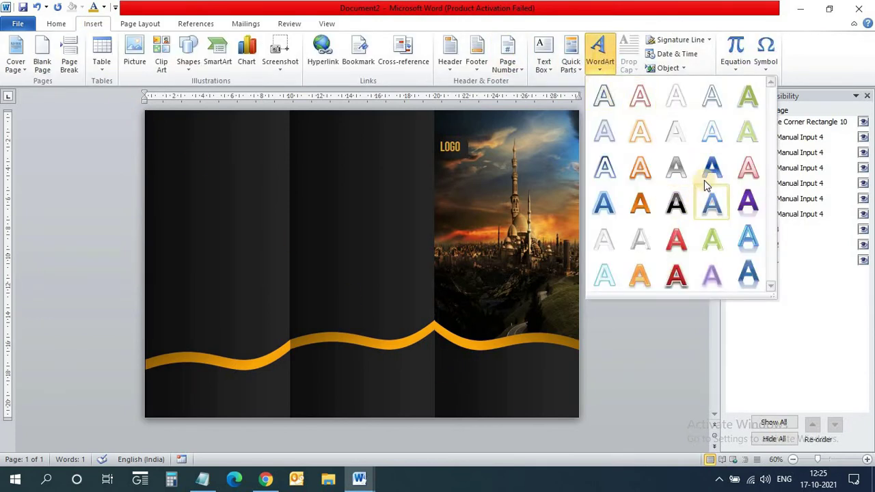
left_click(710, 170)
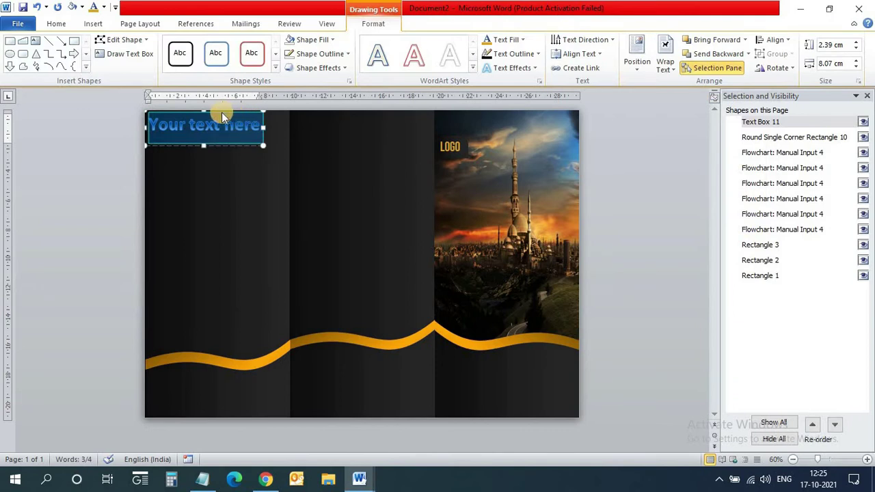
left_click_drag(222, 145, 524, 390)
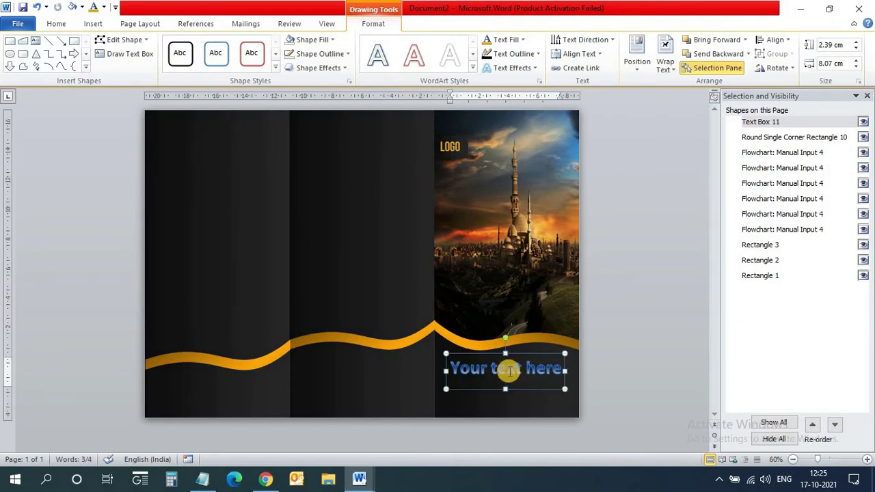
Clear the WordArt formatting and set its text in Bebas Neue at 36 pt.
left_click(56, 23)
left_click(259, 45)
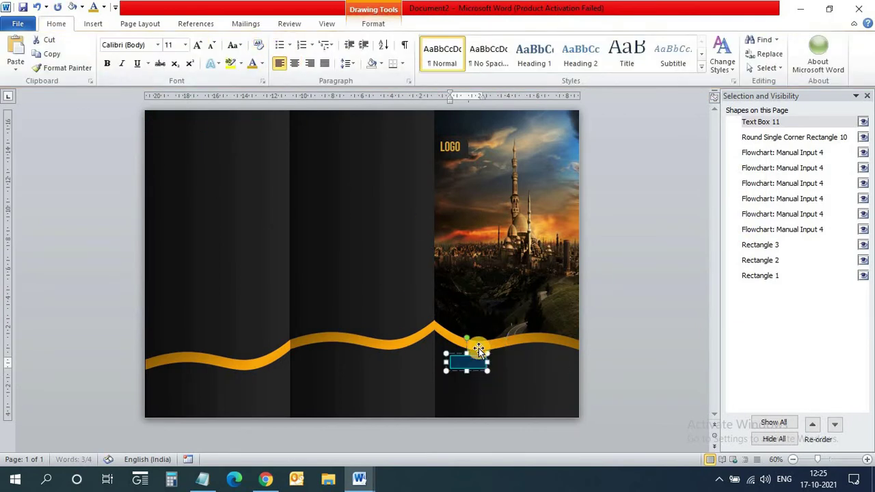
left_click(157, 44)
left_click(136, 61)
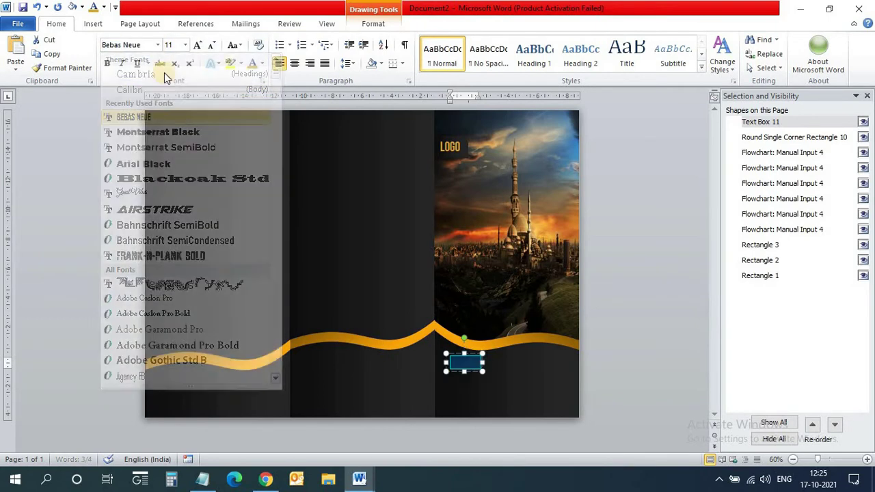
left_click(196, 45)
left_click(196, 45)
left_click(197, 45)
left_click(197, 45)
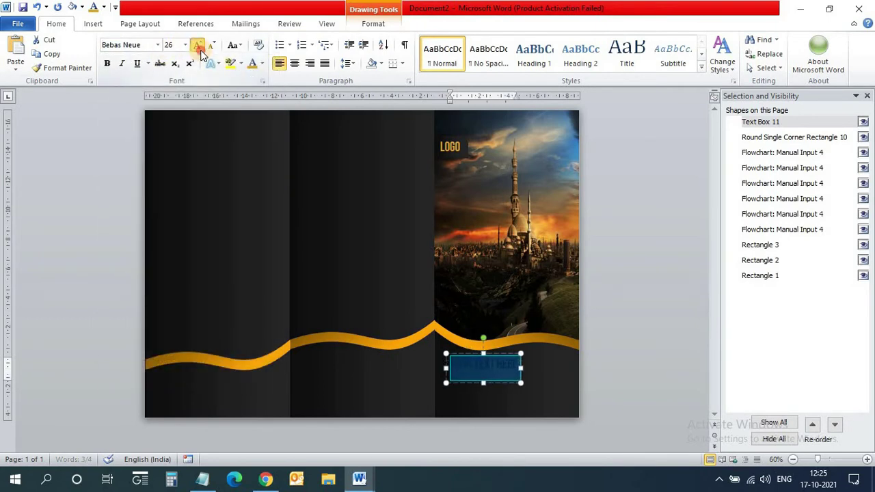
left_click(197, 45)
left_click(197, 45)
left_click(197, 45)
double_click(113, 44)
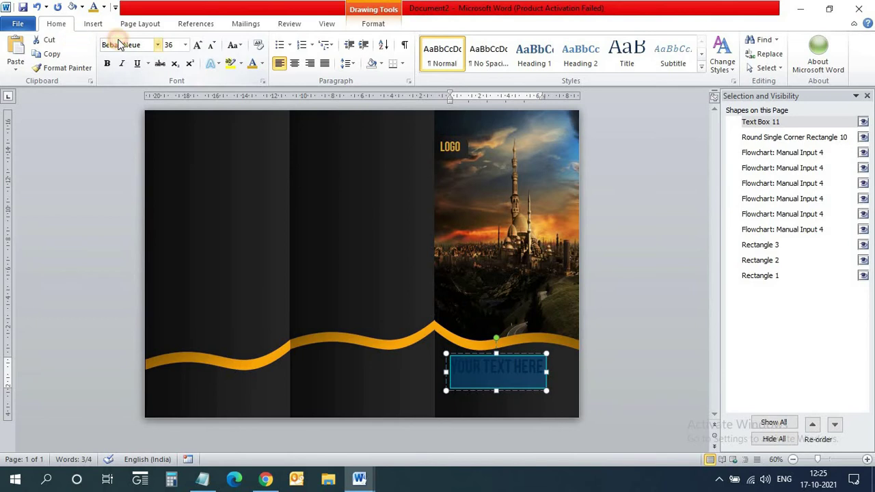
Add 'ADD' in front of YOUR TEXT HERE to complete the heading.
left_click(475, 363)
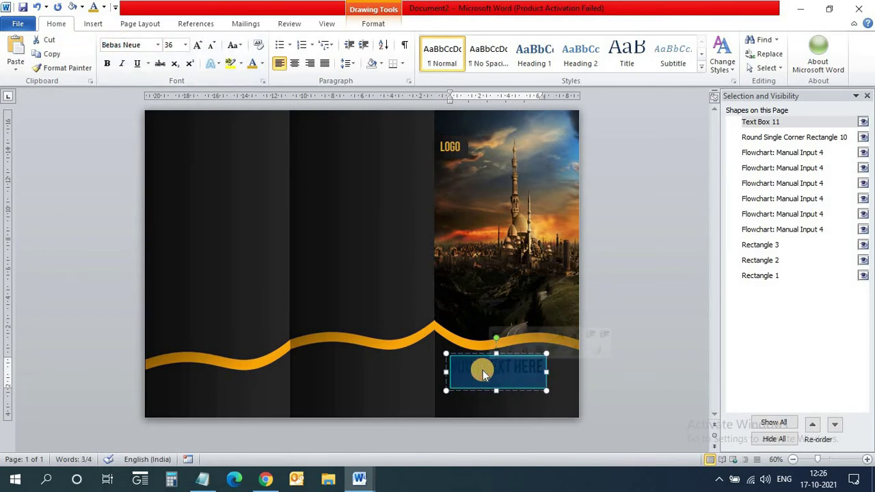
left_click(462, 369)
left_click(454, 367)
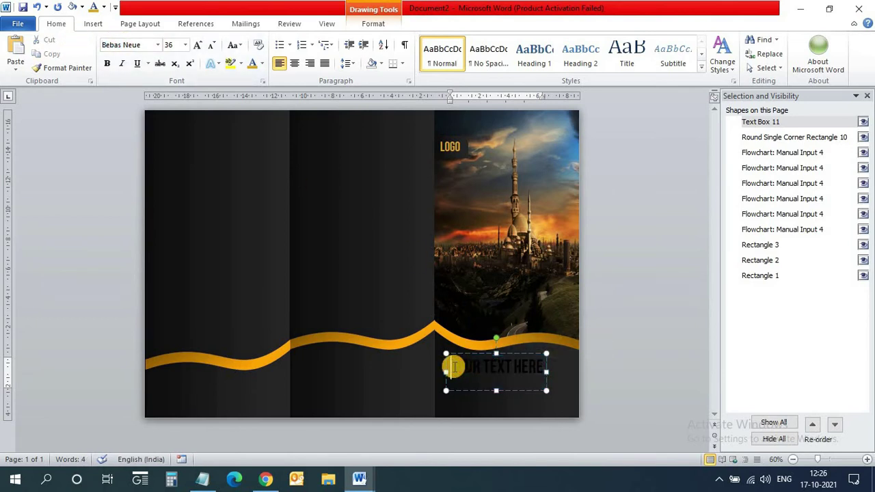
type("ADD")
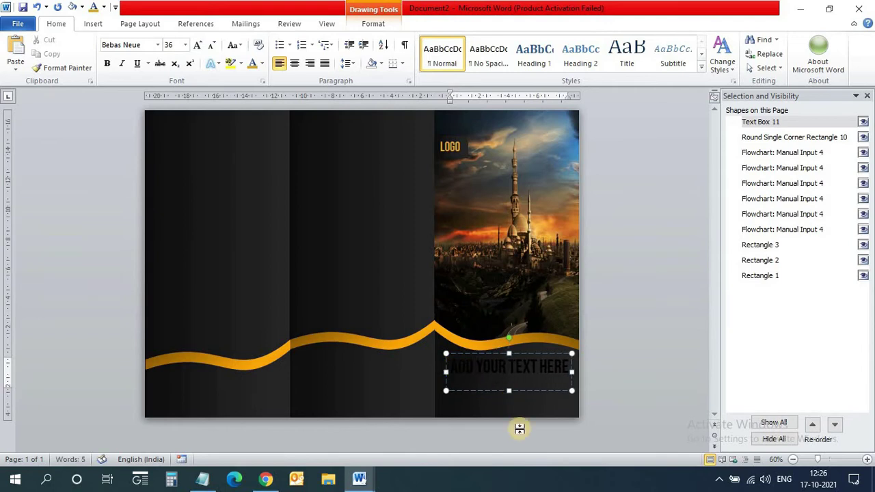
Trim the heading box to fit its text and nudge it up and left.
triple_click(503, 365)
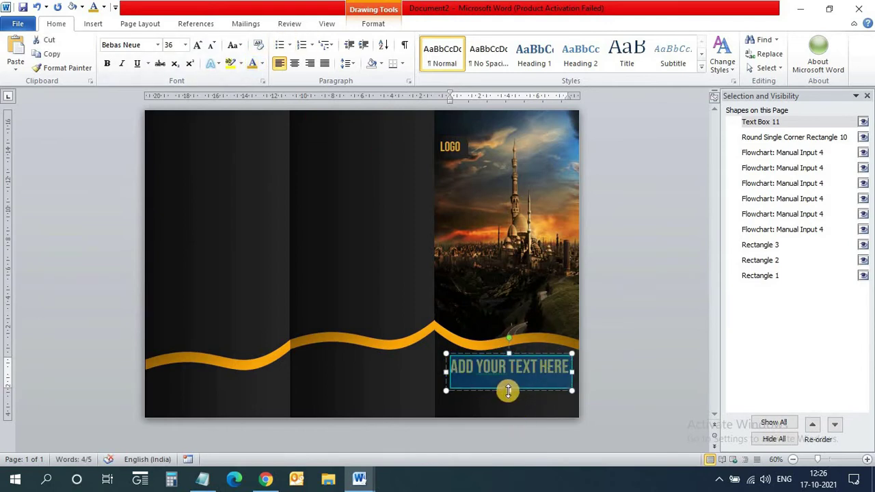
left_click_drag(508, 391, 507, 378)
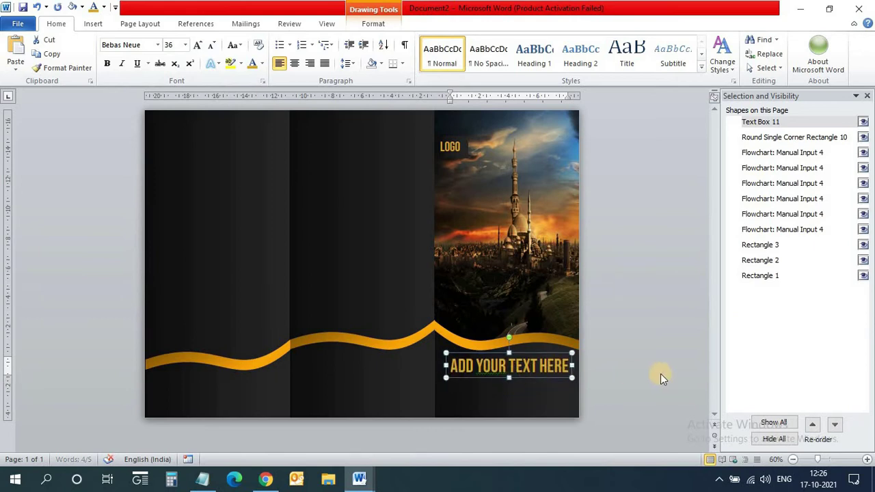
key("Up")
key("Up")
key("Up")
key("Up")
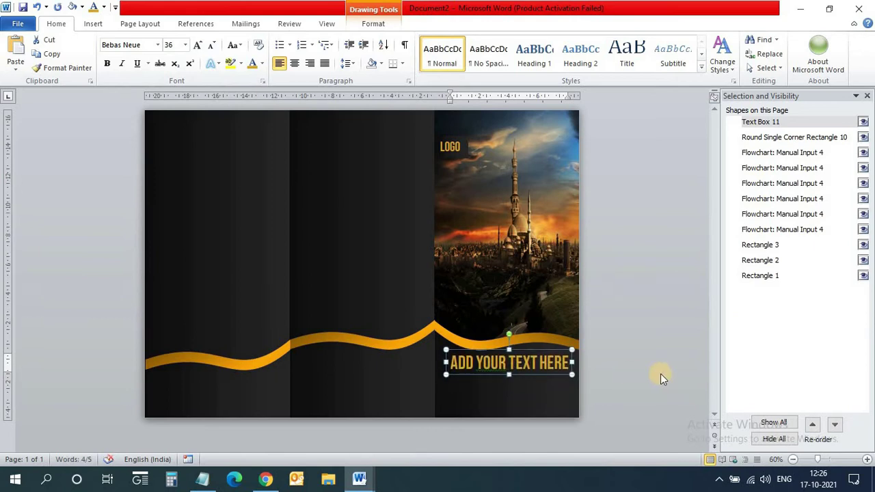
key("Up")
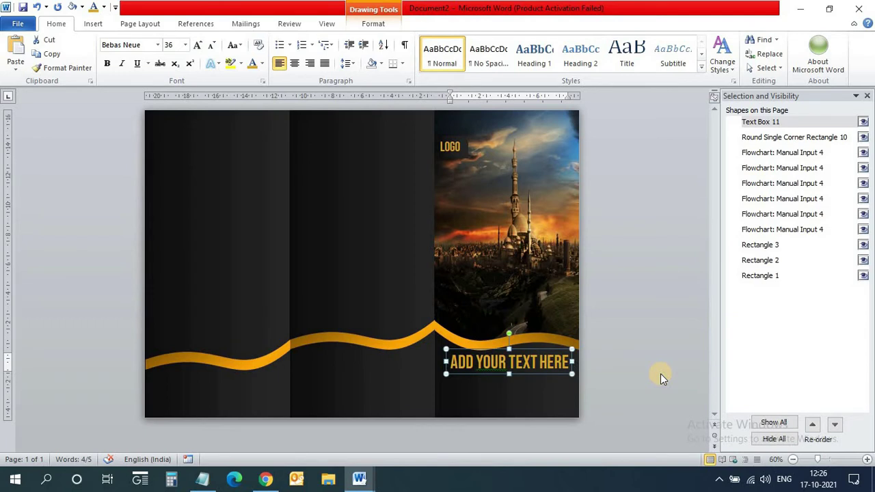
key("Left")
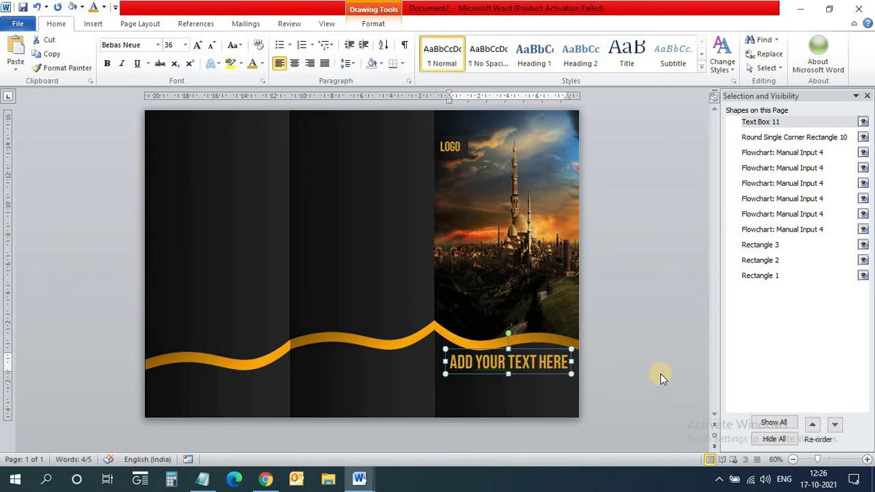
left_click(635, 366)
Draw a text box under the cover heading and generate a =rand(1) sample paragraph.
left_click(93, 23)
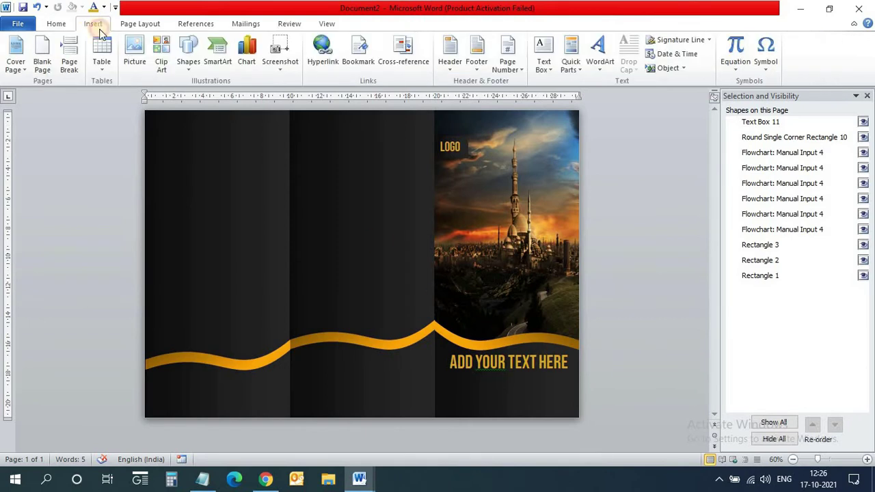
left_click(181, 70)
left_click(207, 96)
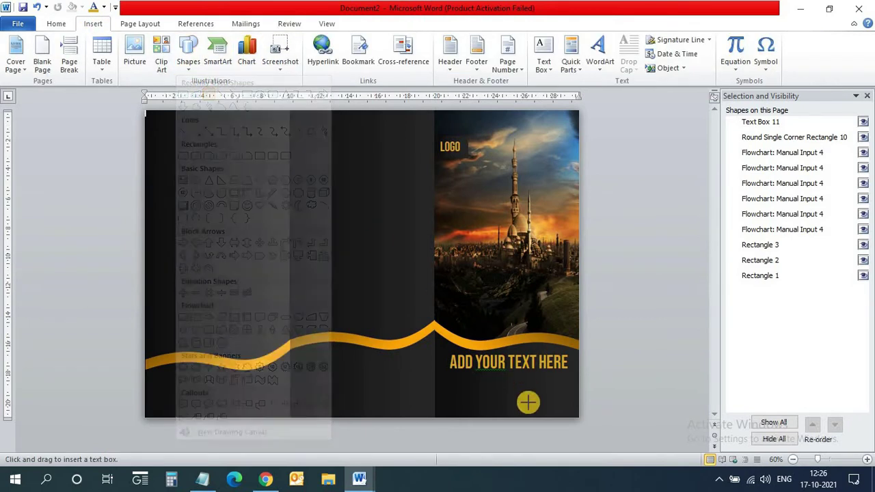
left_click(443, 374)
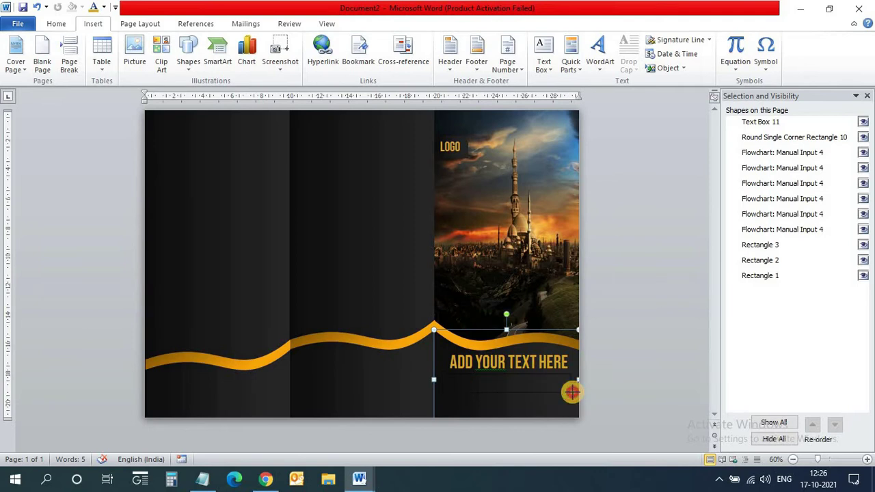
left_click_drag(571, 390, 572, 391)
type("=rand(1)")
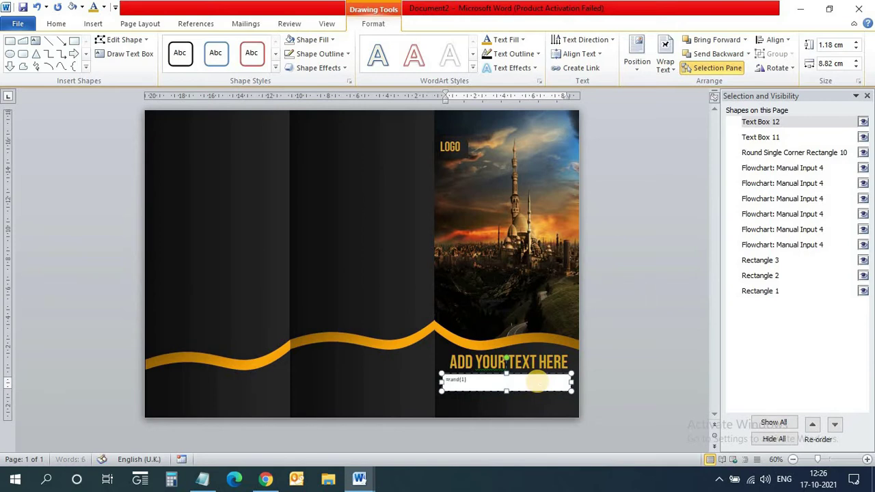
key("Return")
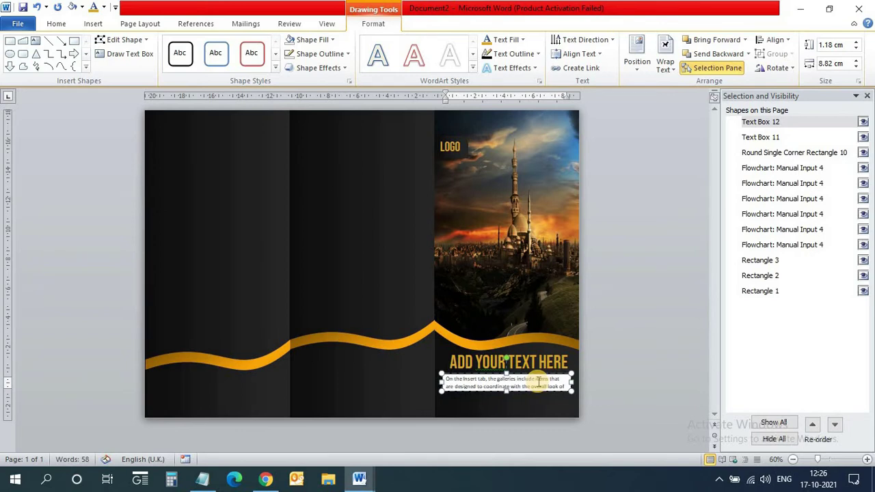
Set the sample paragraph to Montserrat SemiBold at 10 pt.
triple_click(540, 381)
left_click(56, 24)
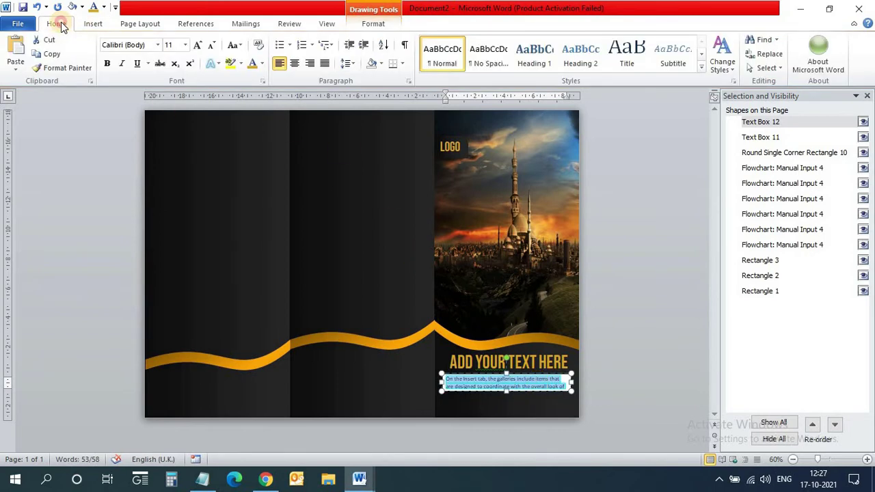
left_click(157, 45)
left_click(148, 144)
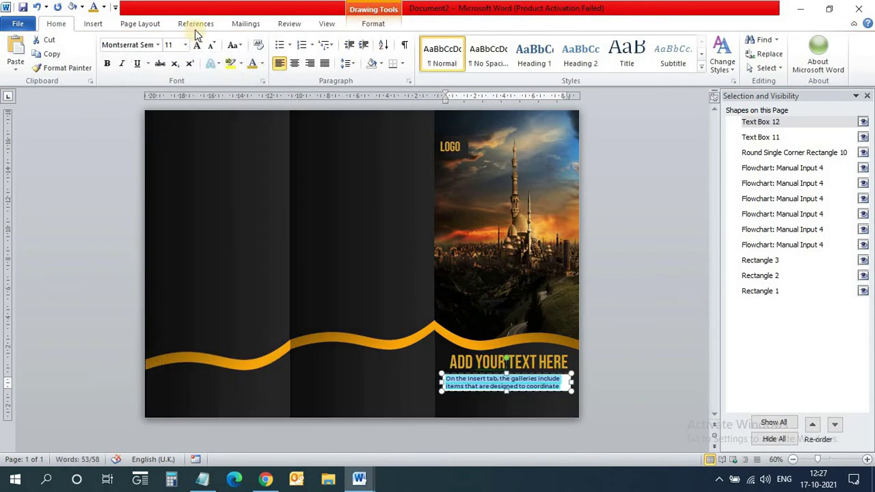
left_click(210, 44)
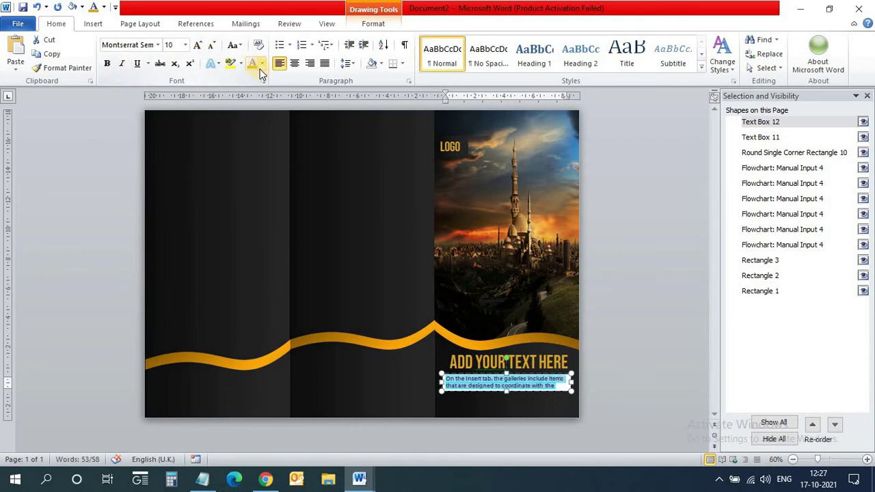
Remove the text box's fill and outline.
left_click(373, 23)
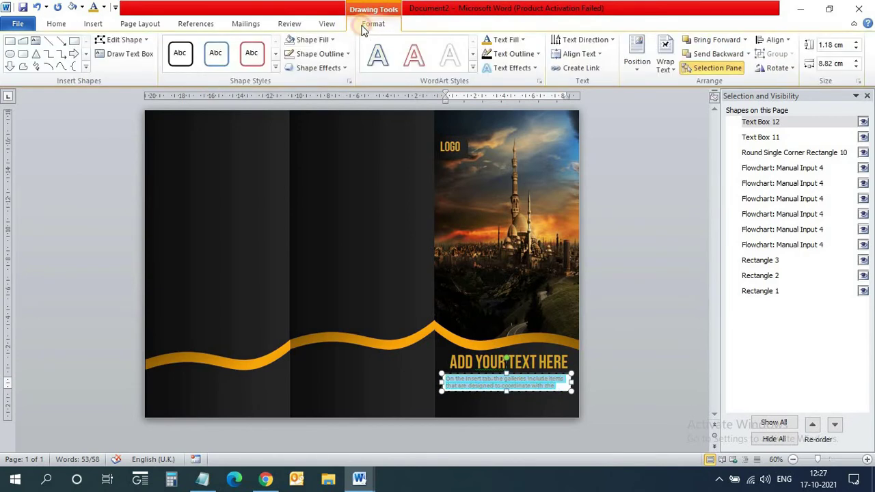
left_click(309, 41)
left_click(314, 169)
left_click(316, 53)
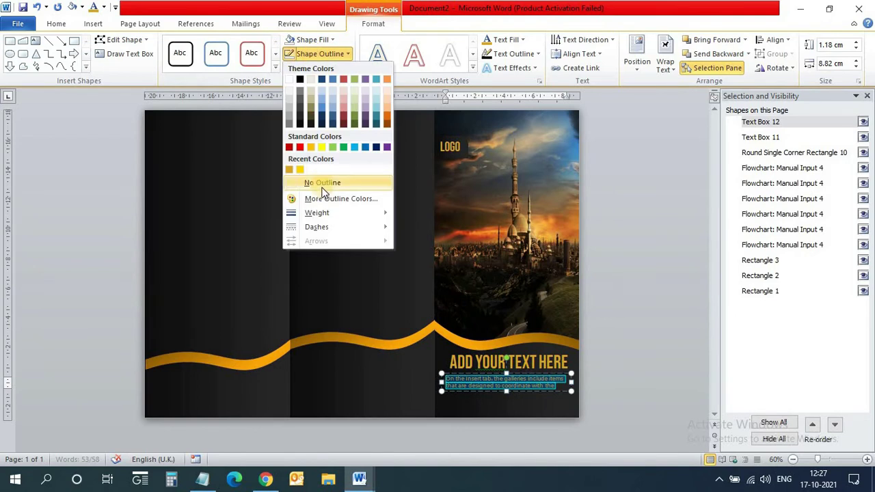
left_click(319, 179)
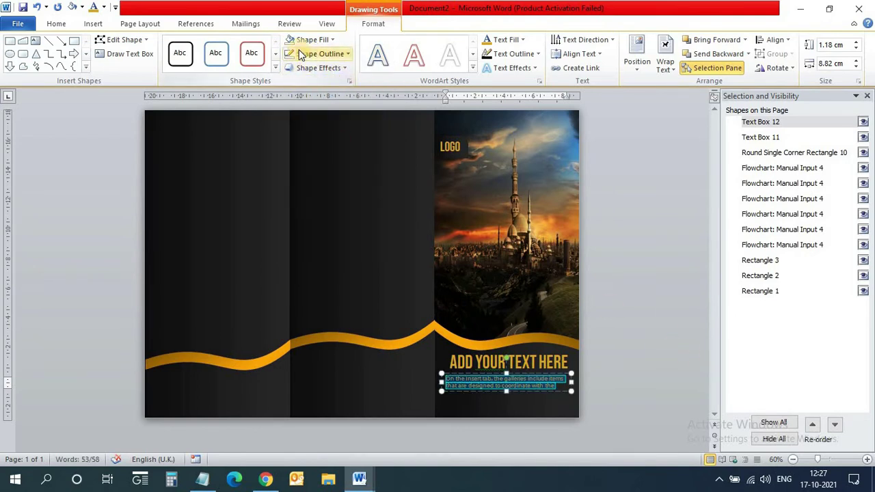
Left-align the paragraph and nudge its box slightly right and down.
left_click(57, 24)
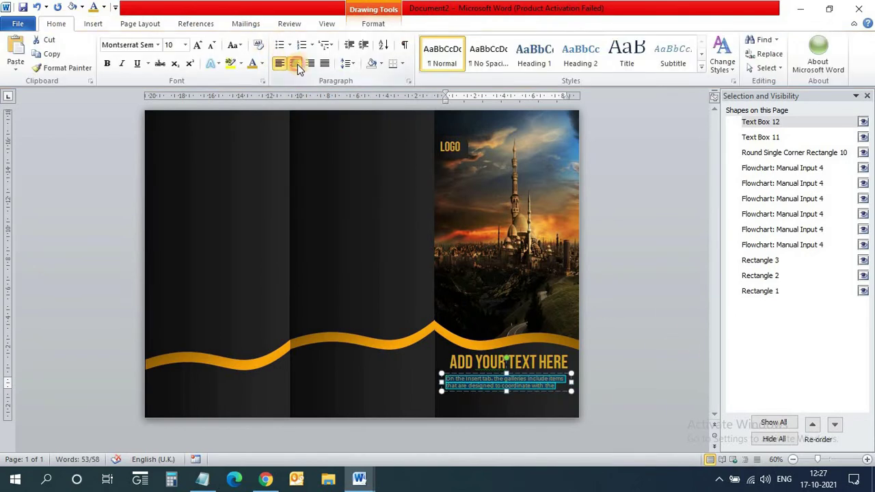
left_click(296, 63)
left_click(279, 62)
key("Right")
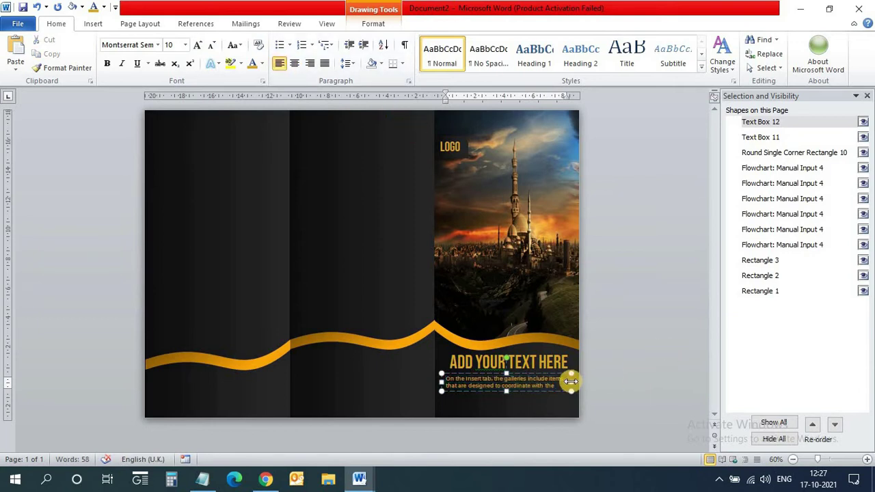
left_click_drag(558, 375, 562, 375)
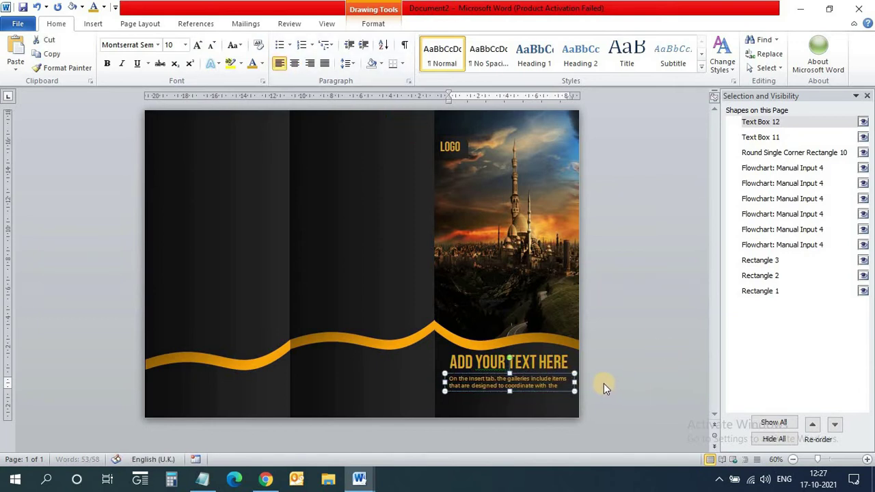
key("Down")
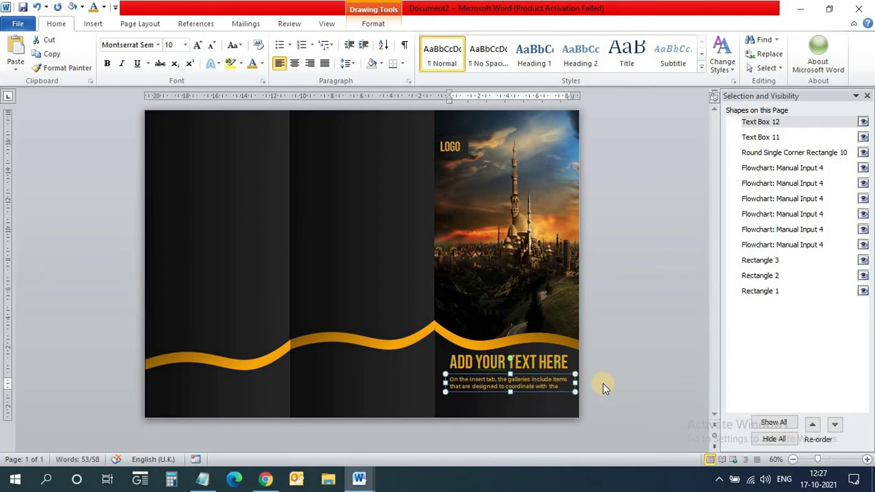
left_click(603, 383)
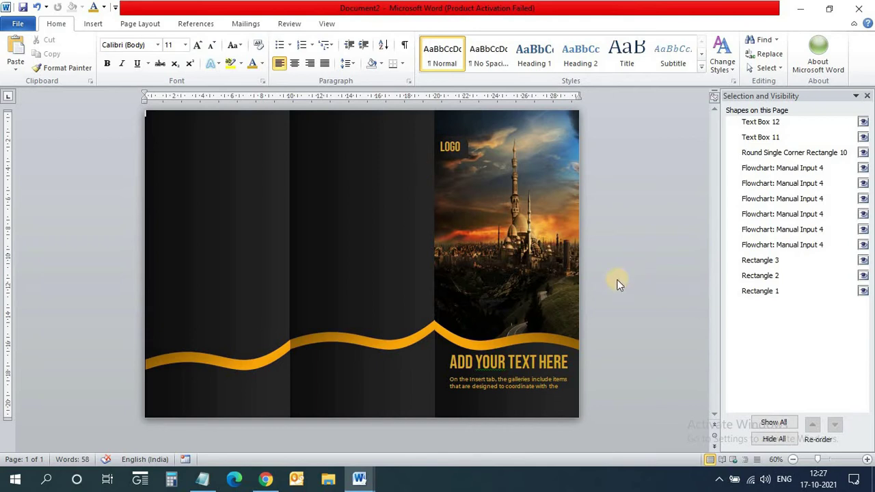
Draw a rectangle without outline across the top of the middle panel.
left_click(89, 27)
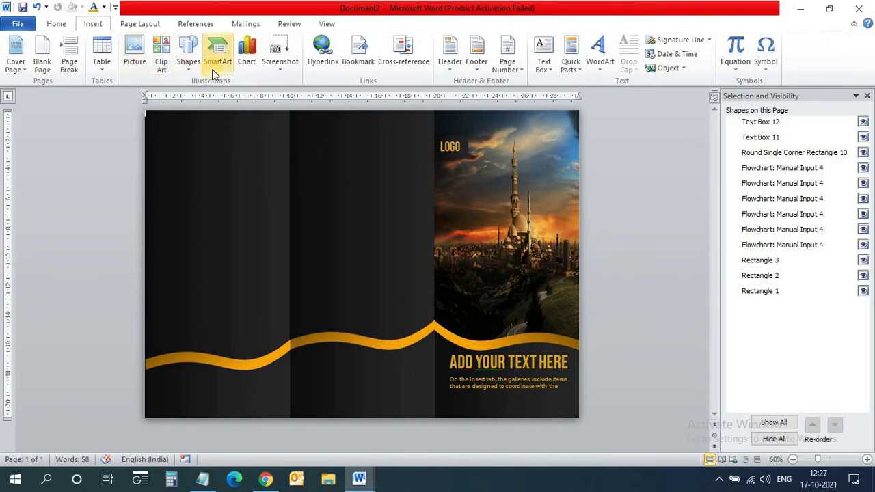
left_click(189, 55)
left_click(312, 127)
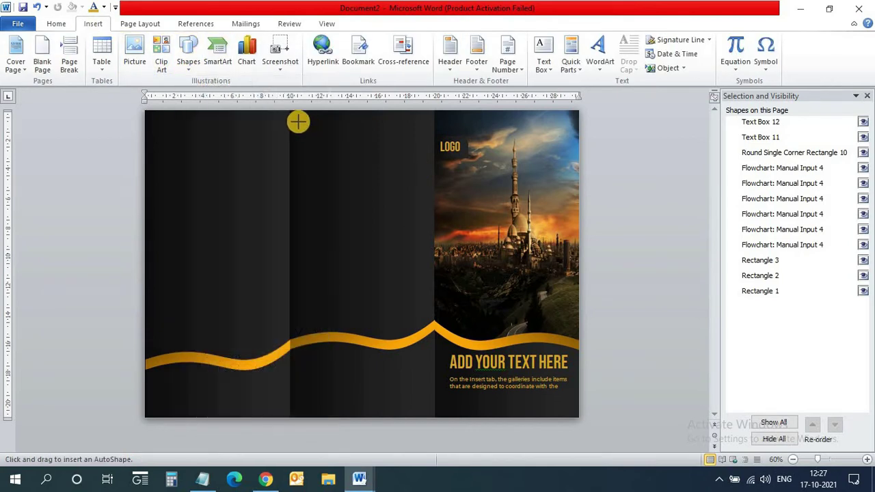
mouse_move(296, 123)
left_mouse_down()
mouse_move(396, 178)
mouse_move(429, 185)
left_mouse_up()
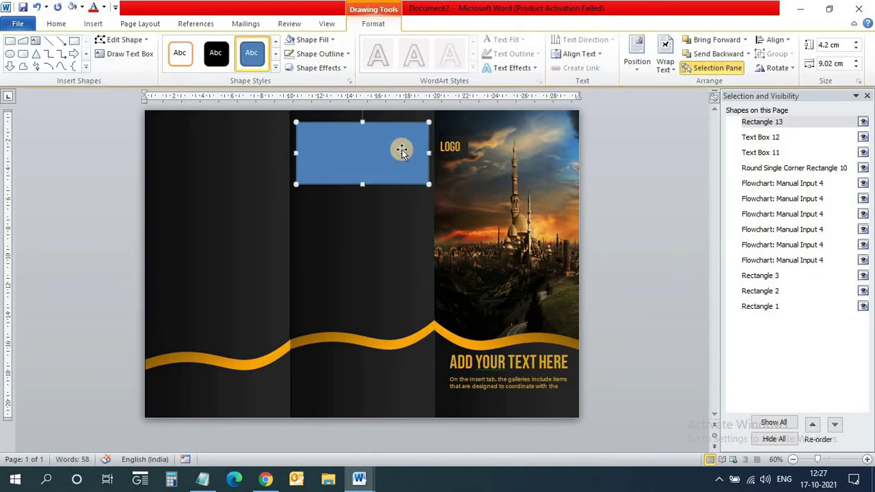
left_click(319, 56)
left_click(330, 183)
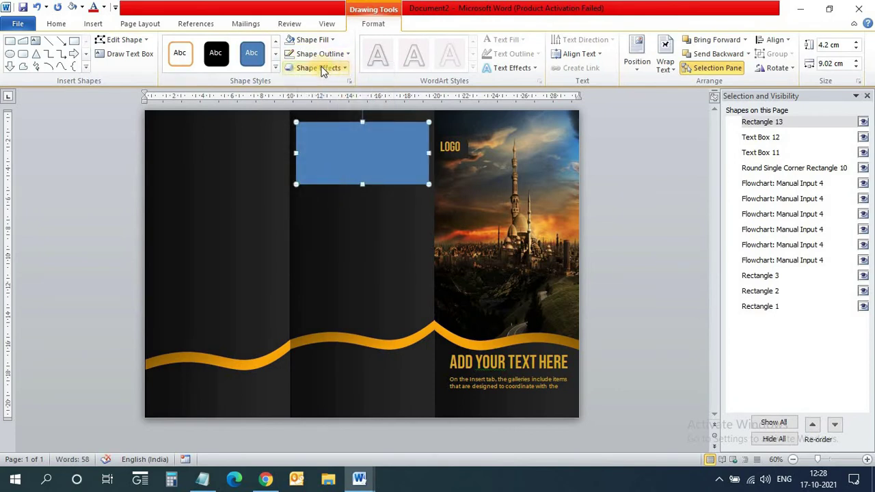
Fill the rectangle with the map.png picture.
left_click(314, 38)
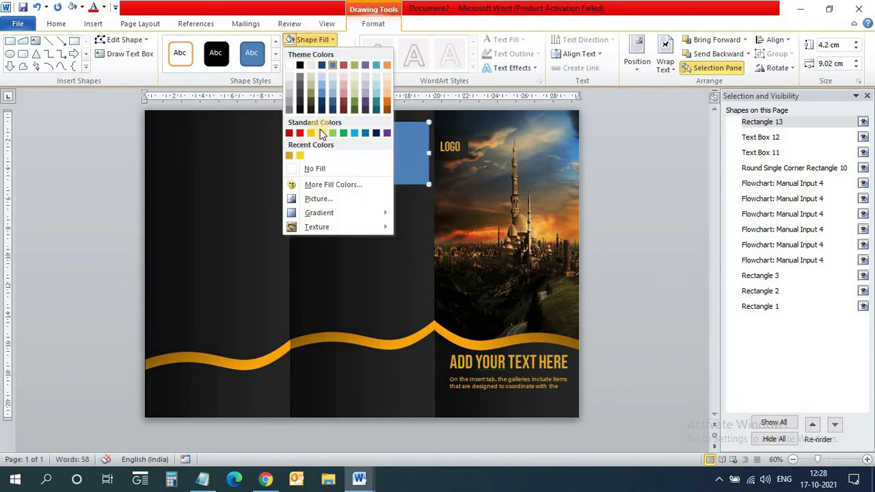
left_click(330, 199)
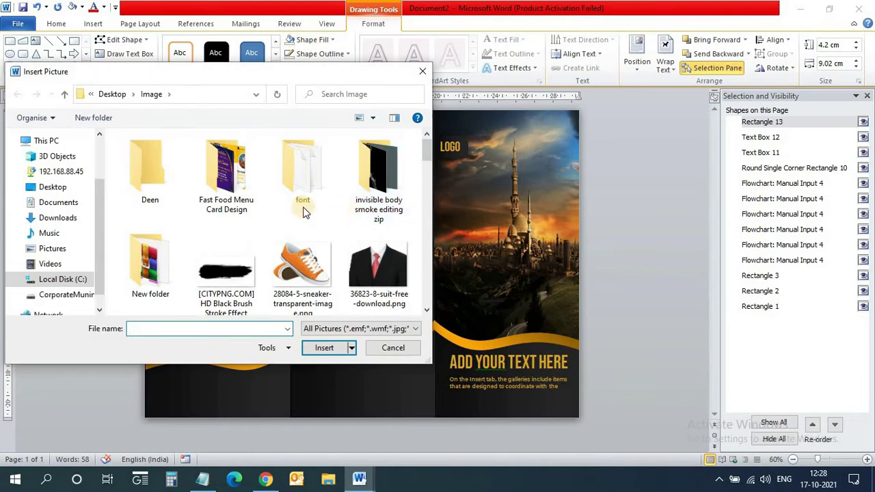
scroll(302, 211, "down", 2)
scroll(311, 217, "down", 2)
scroll(311, 217, "down", 2)
scroll(312, 219, "down", 3)
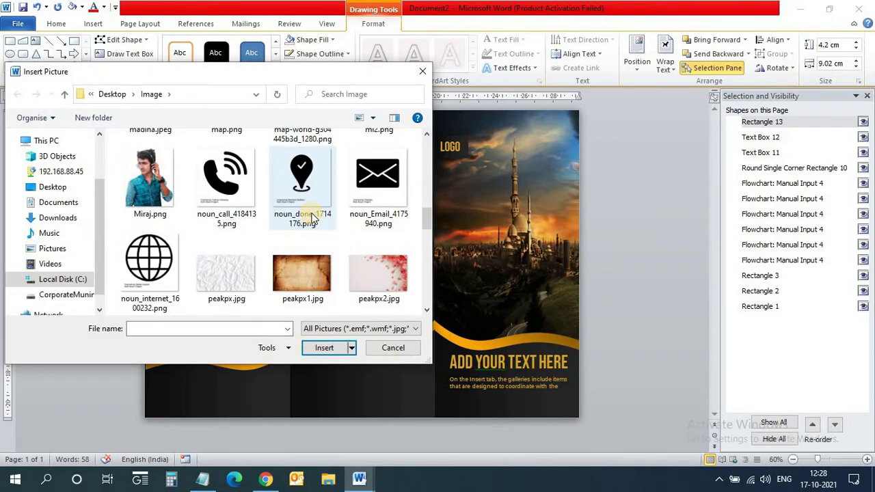
scroll(294, 212, "up", 1)
left_click(226, 167)
left_click(319, 347)
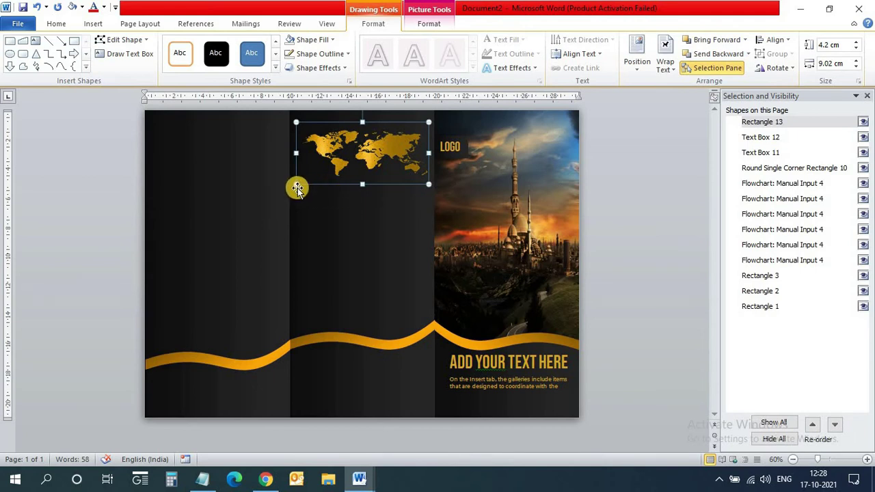
Widen the world map leftward to 9.46 cm.
left_click_drag(290, 152, 283, 152)
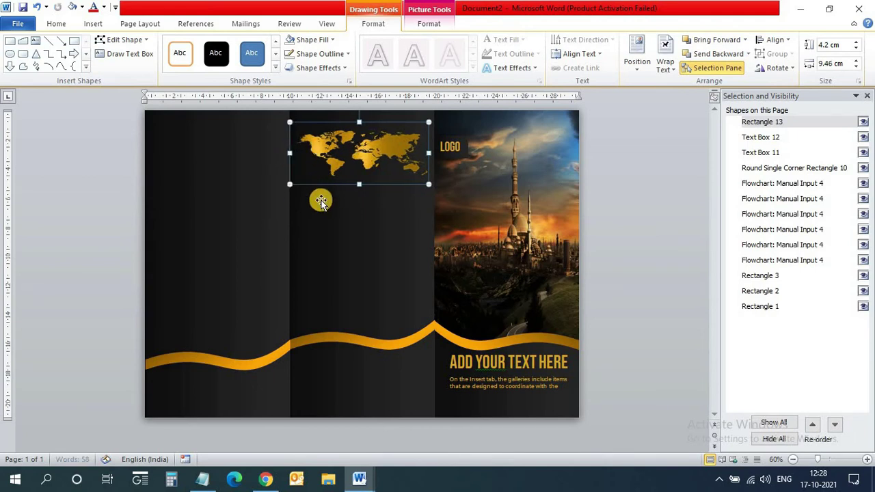
left_click(643, 256)
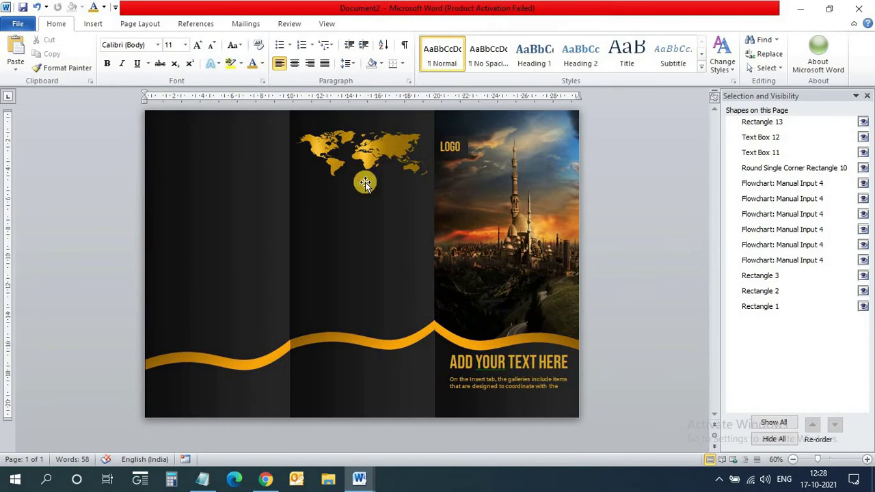
left_click(358, 176)
left_click(572, 198)
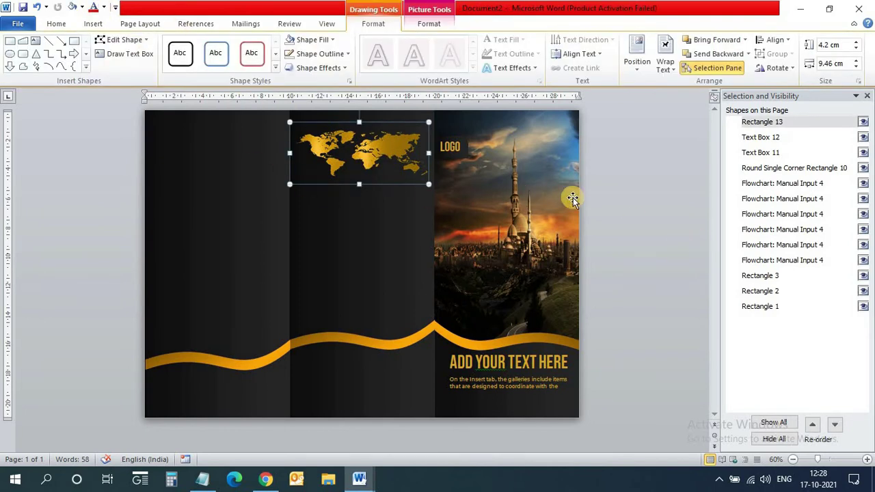
Copy the ADD YOUR TEXT HERE heading and place the copy under the world map.
left_click(498, 360)
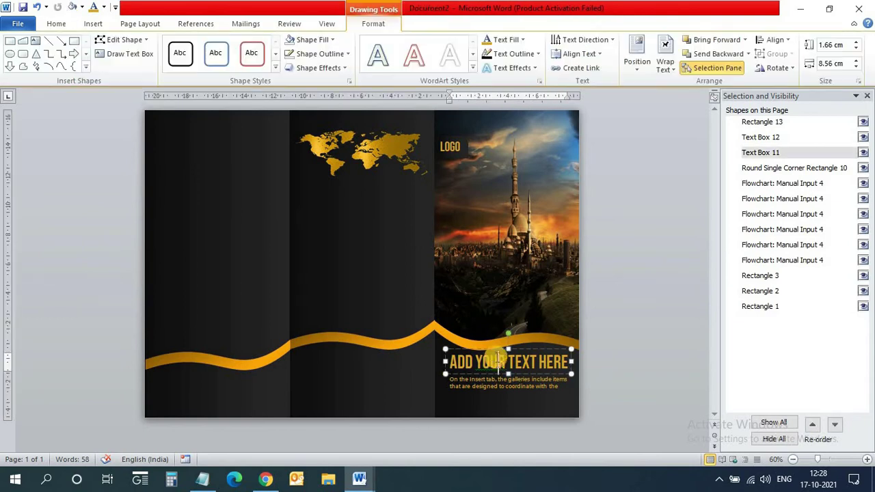
key("ctrl+c")
key("ctrl+v")
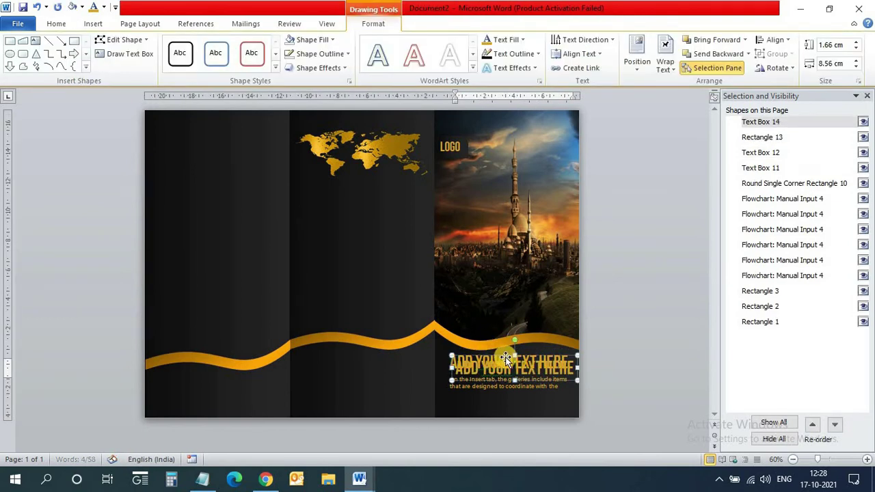
left_click_drag(500, 358, 351, 188)
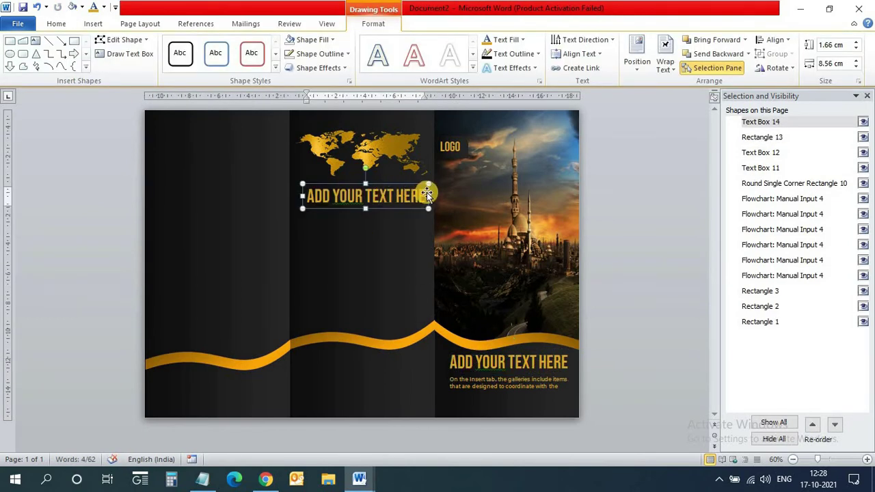
Set the heading copy in smaller Montserrat SemiBold and shift its box slightly left.
left_click_drag(427, 196, 256, 188)
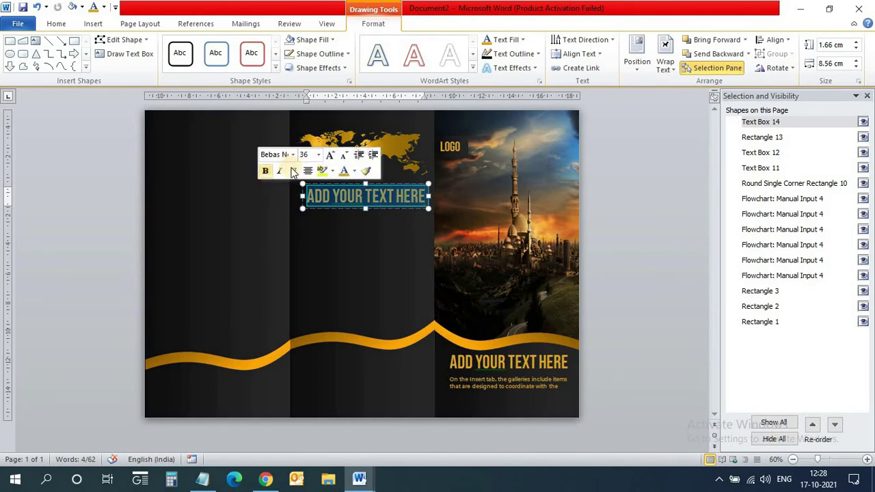
left_click(58, 24)
left_click(157, 44)
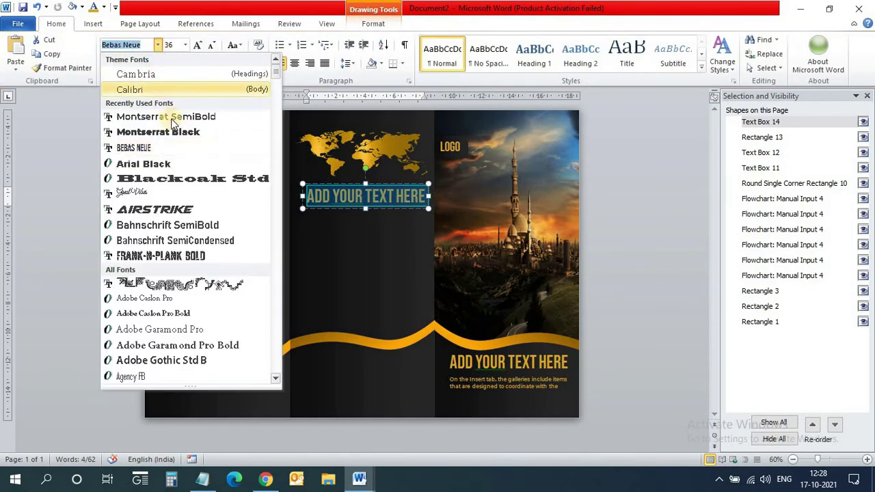
left_click(181, 122)
left_click(212, 45)
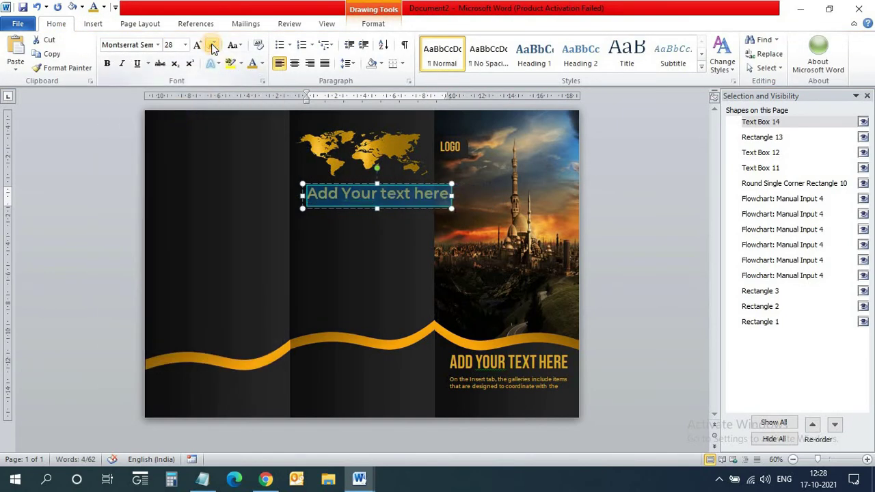
left_click(213, 45)
left_click(417, 189)
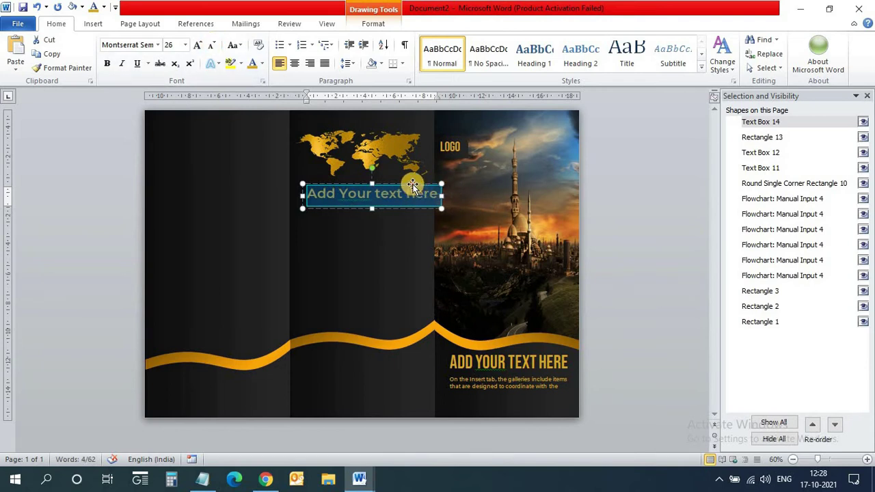
left_click_drag(412, 185, 406, 185)
Make the heading copy UPPERCASE, 18 pt and bold.
left_click(367, 198)
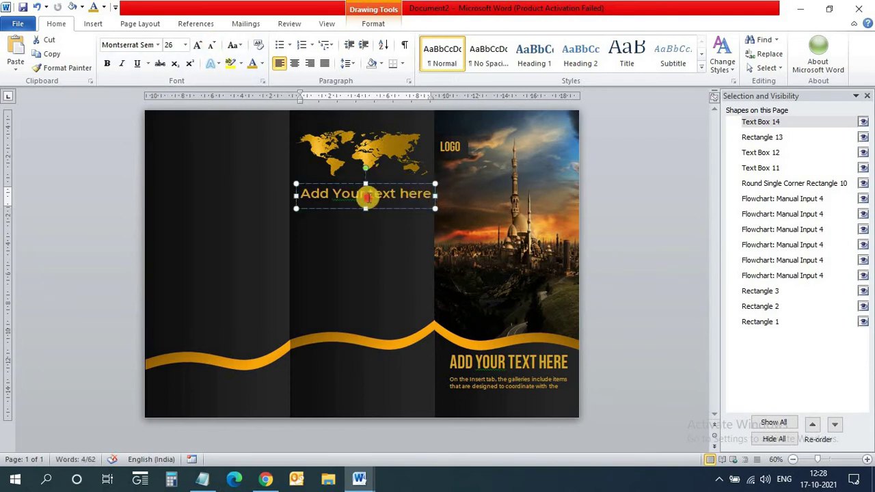
triple_click(367, 198)
left_click(233, 45)
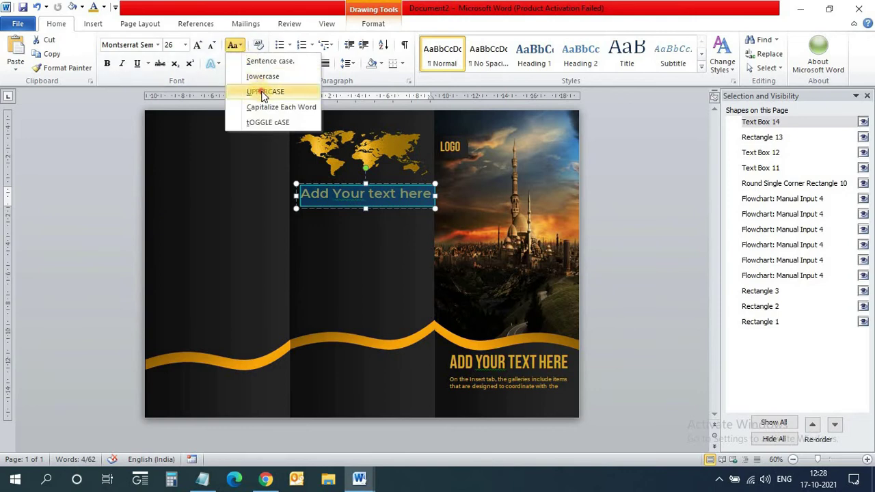
left_click(264, 91)
left_click(211, 48)
left_click(212, 49)
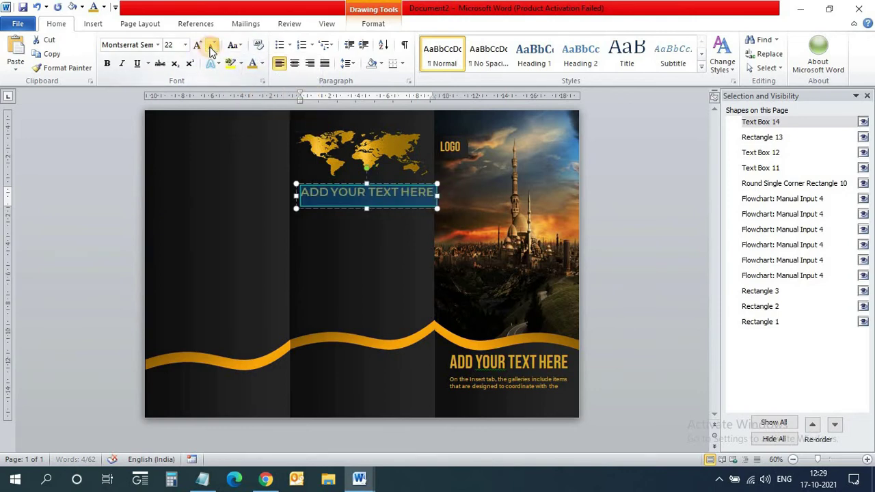
left_click(211, 47)
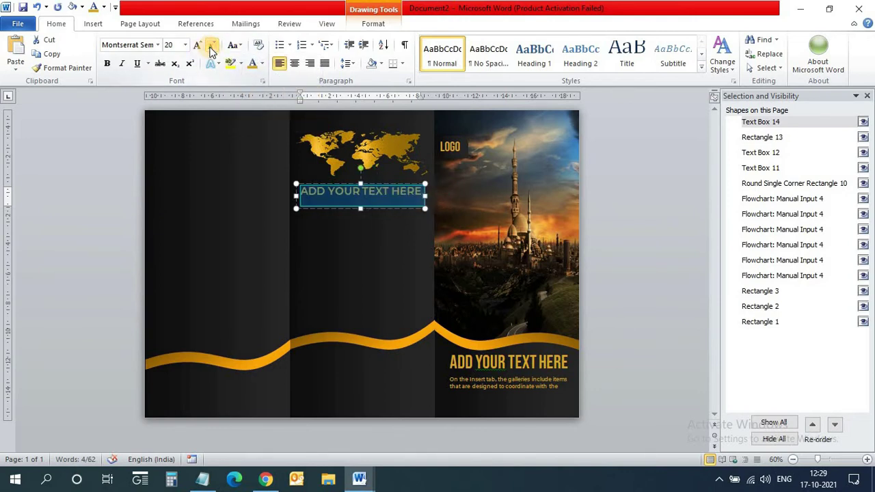
left_click(211, 48)
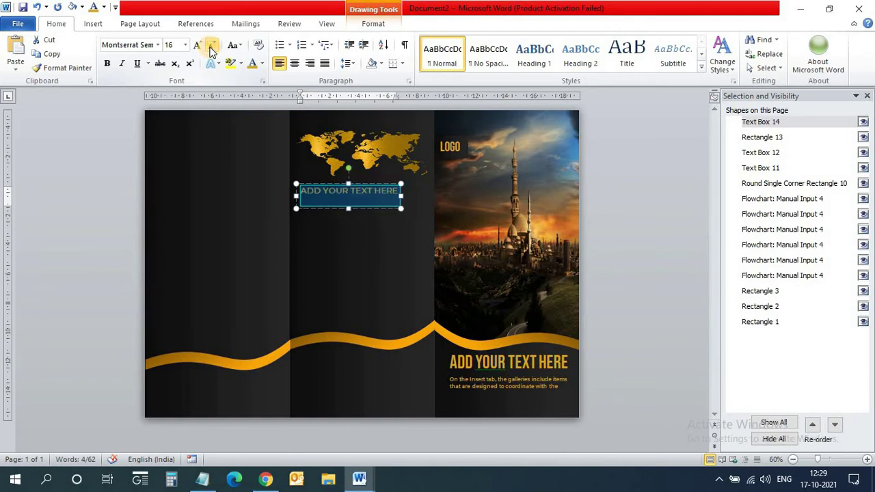
left_click(110, 66)
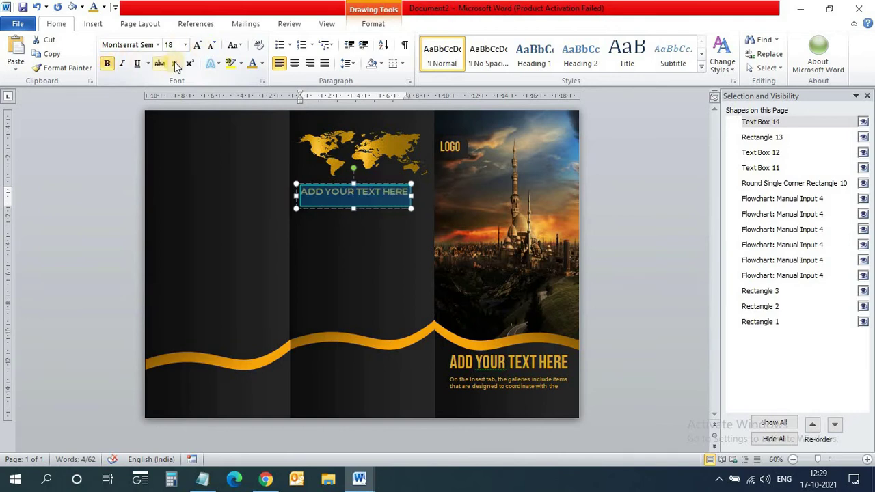
Nudge the heading box right to centre it under the map.
key("Right")
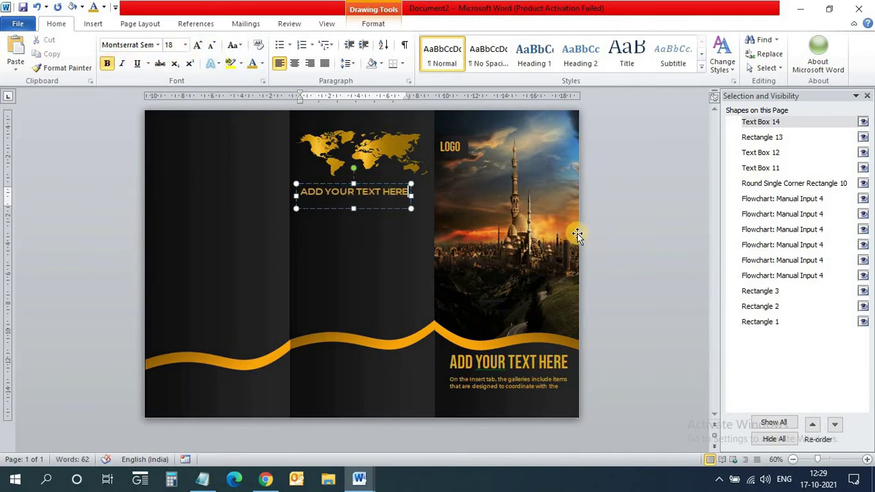
left_click_drag(384, 182, 389, 183)
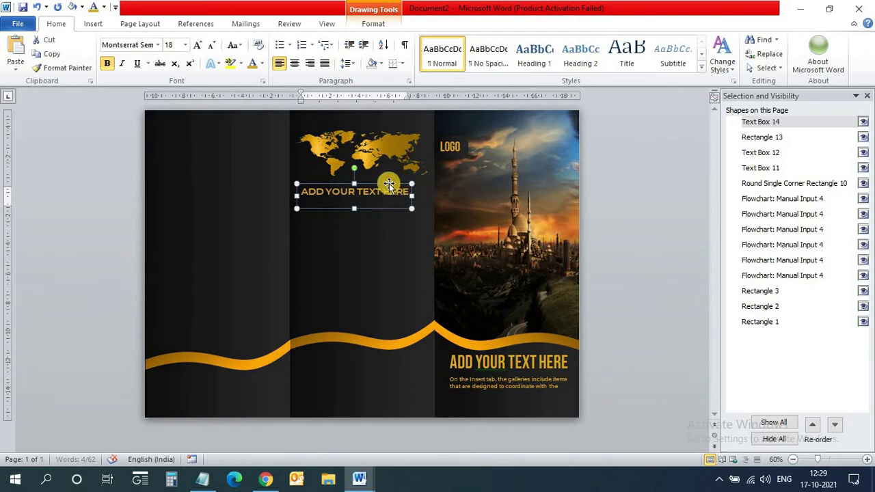
key("Right")
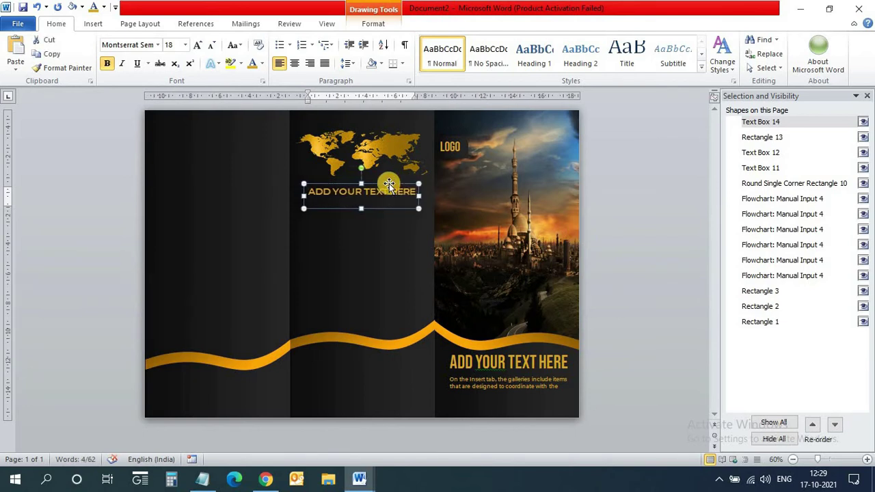
key("ctrl+Right")
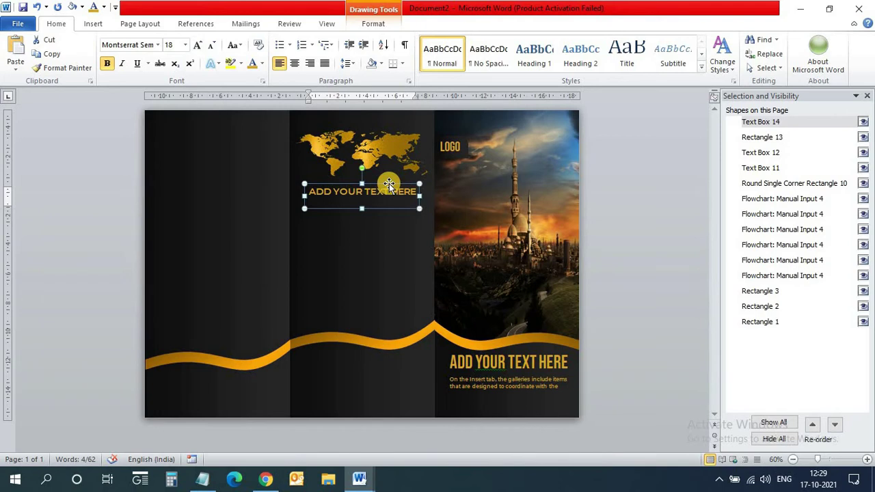
key("ctrl+Right")
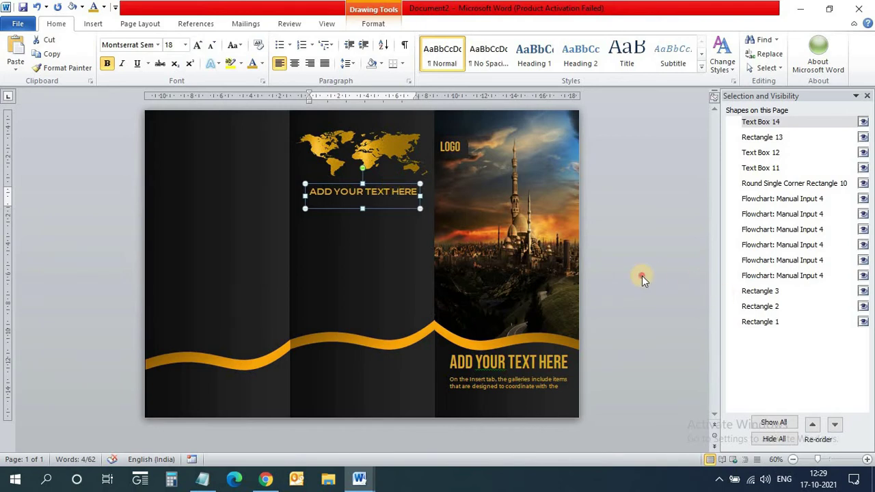
left_click(642, 276)
left_click(93, 23)
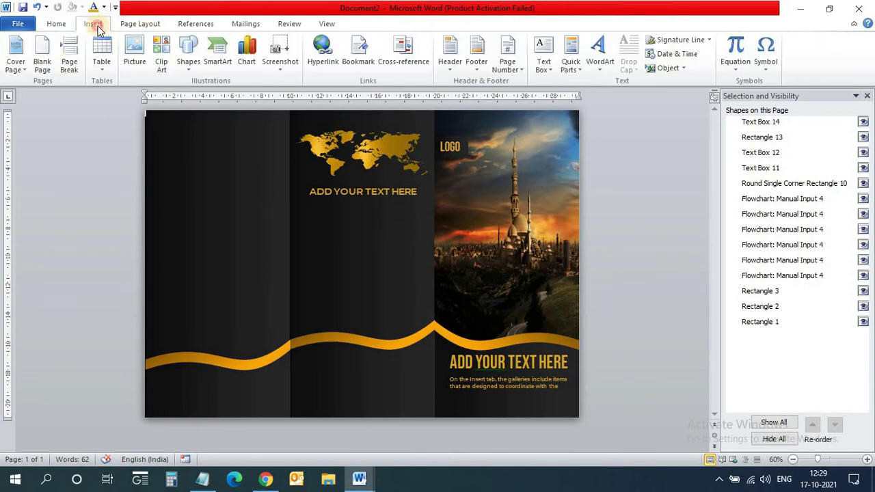
Draw a text box under the middle-panel heading and fill it with two =rand(1) sample paragraphs.
left_click(184, 70)
left_click(192, 99)
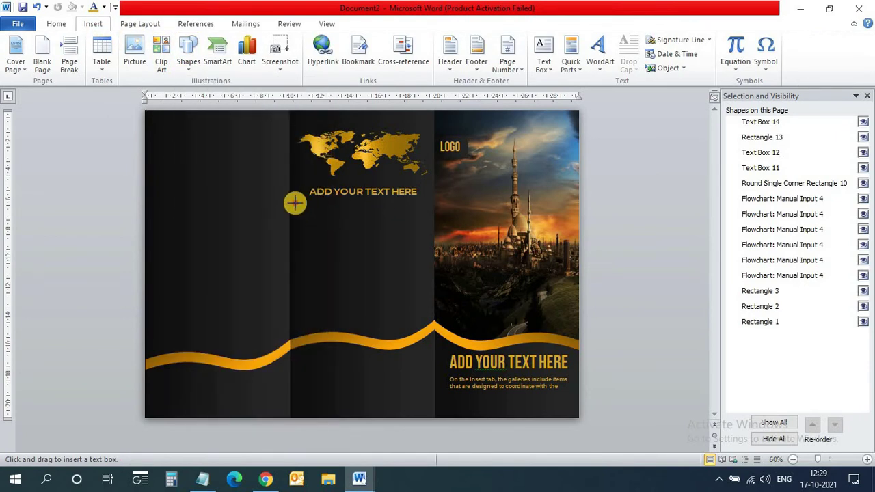
left_click_drag(294, 203, 429, 319)
type("=rand(1)")
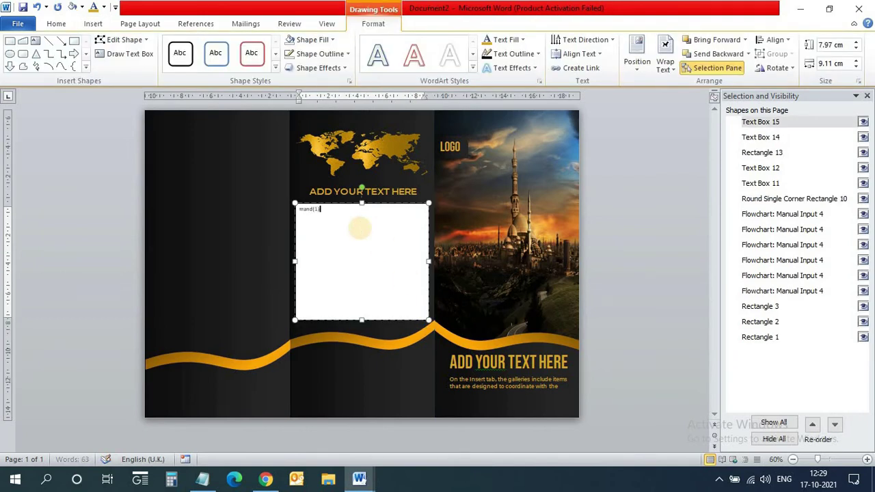
key("Return")
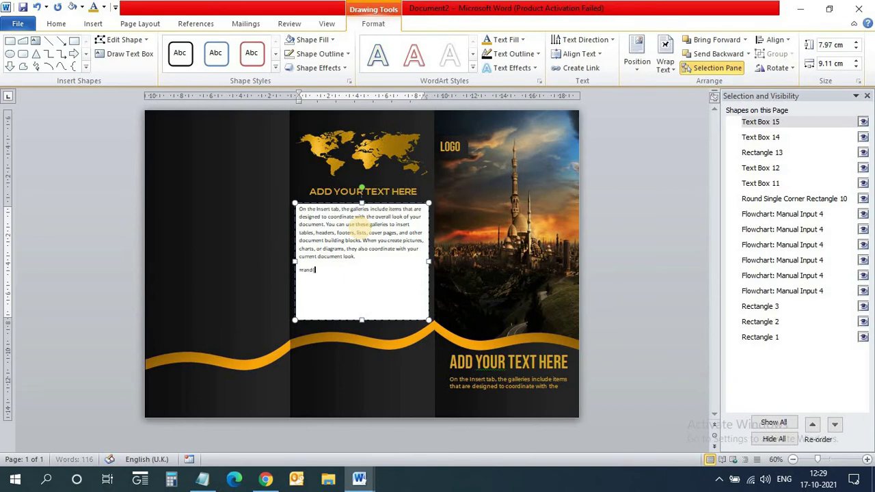
type("1")
key("Return")
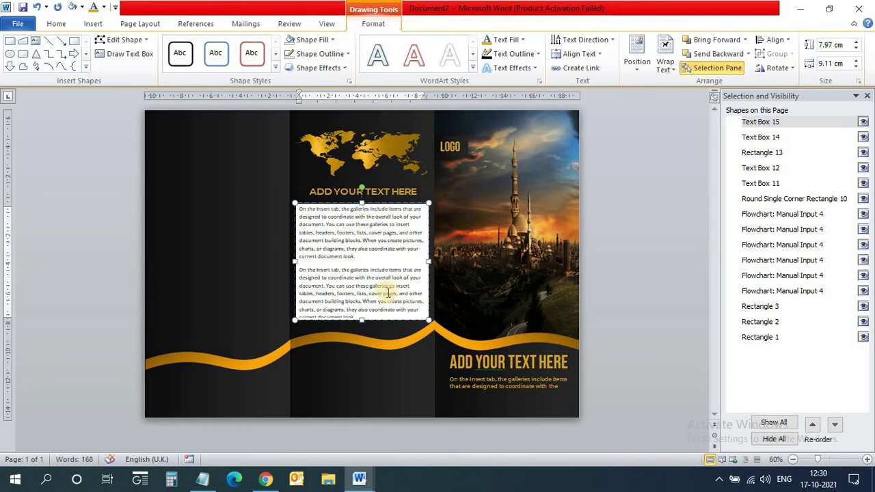
key("ctrl+a")
left_click(67, 25)
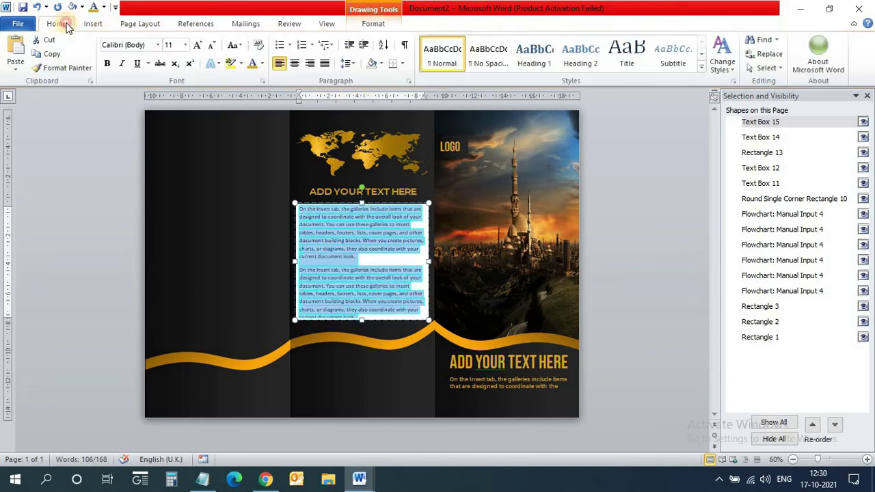
Set the middle-panel body text to centred Montserrat SemiBold at 10 pt.
left_click(212, 45)
left_click(158, 45)
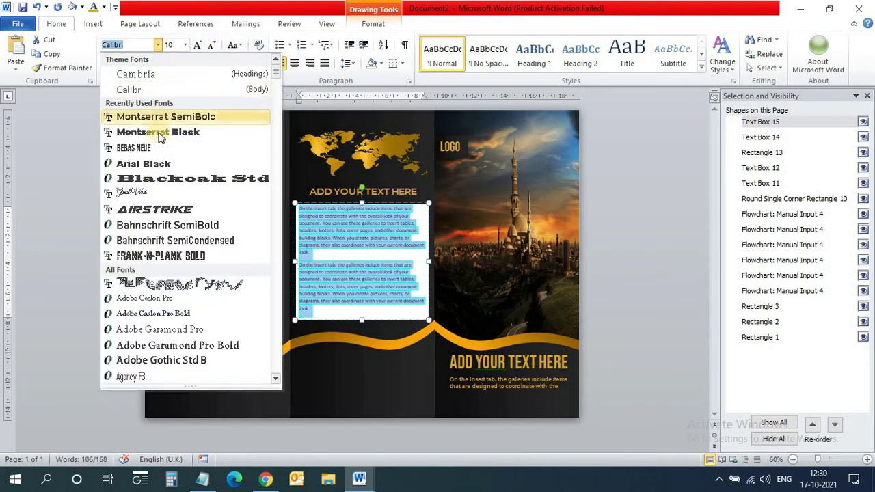
left_click(149, 114)
left_click(212, 49)
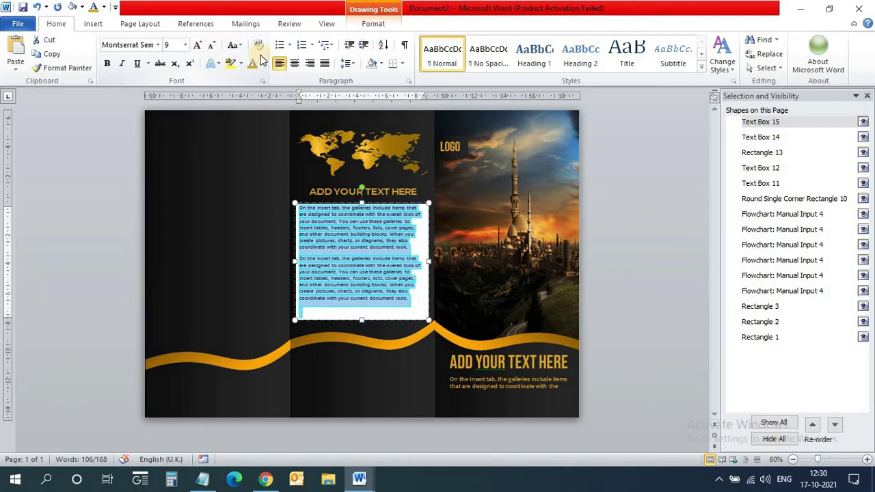
left_click(295, 63)
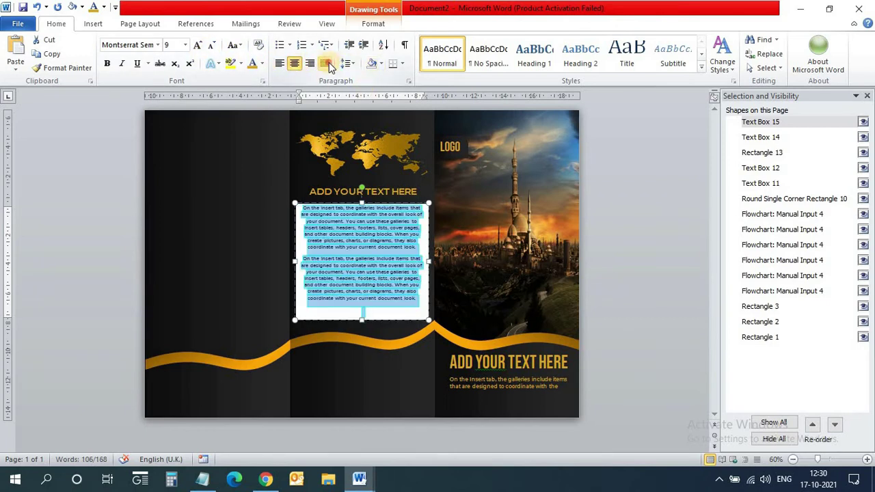
left_click(327, 63)
key("Escape")
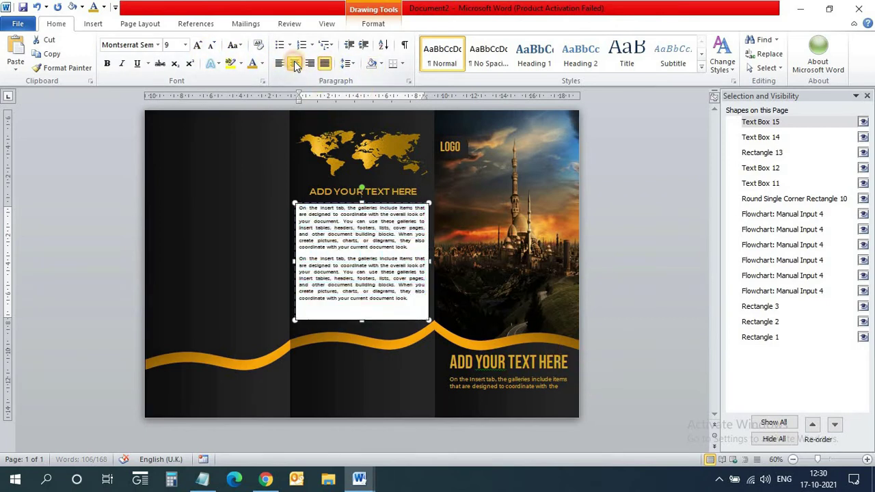
left_click(295, 64)
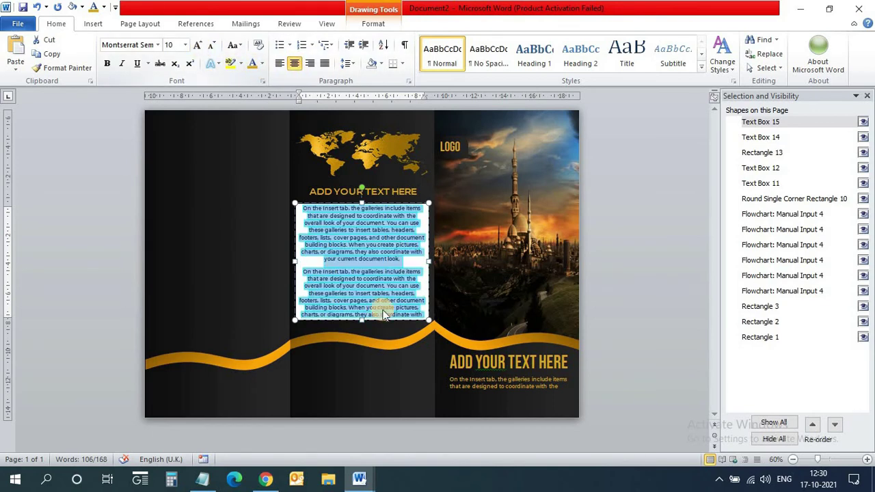
Lengthen the body text box so all text fits, and give it no fill and no outline.
left_click_drag(361, 321, 363, 331)
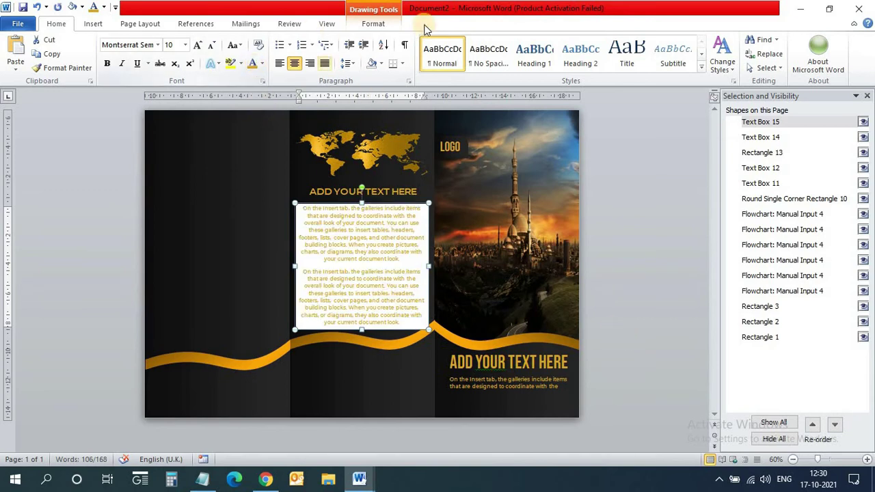
left_click(373, 23)
left_click(311, 39)
left_click(321, 167)
left_click(312, 53)
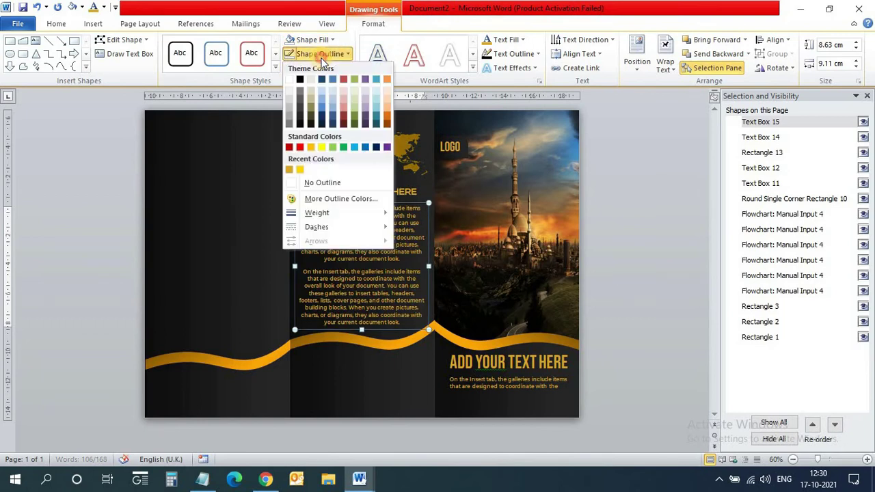
left_click(318, 180)
left_click(616, 272)
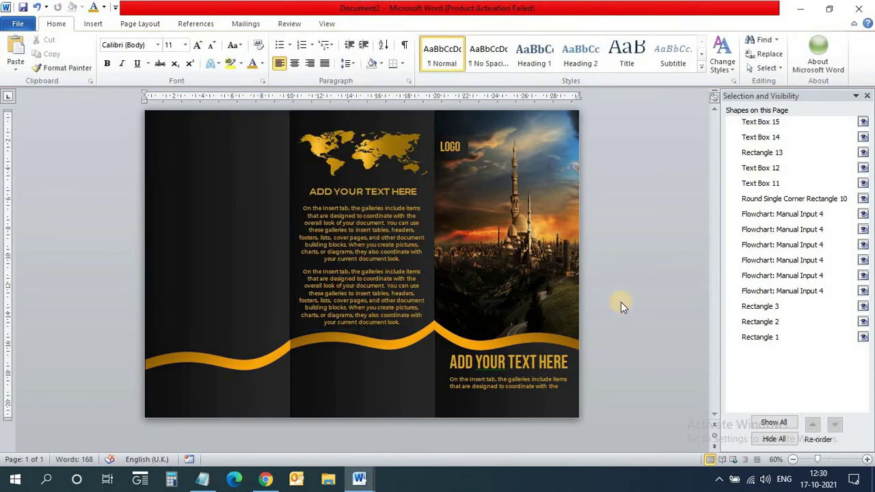
Duplicate the lower-right gold body text box and place the copy centred beneath the middle-panel wave.
left_click(474, 387)
left_click_drag(473, 375, 325, 373, "ctrl")
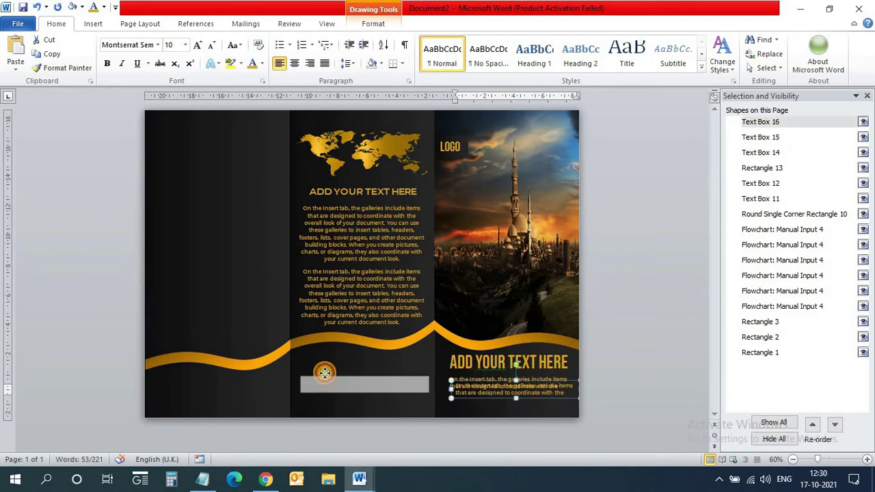
left_click_drag(325, 373, 324, 367)
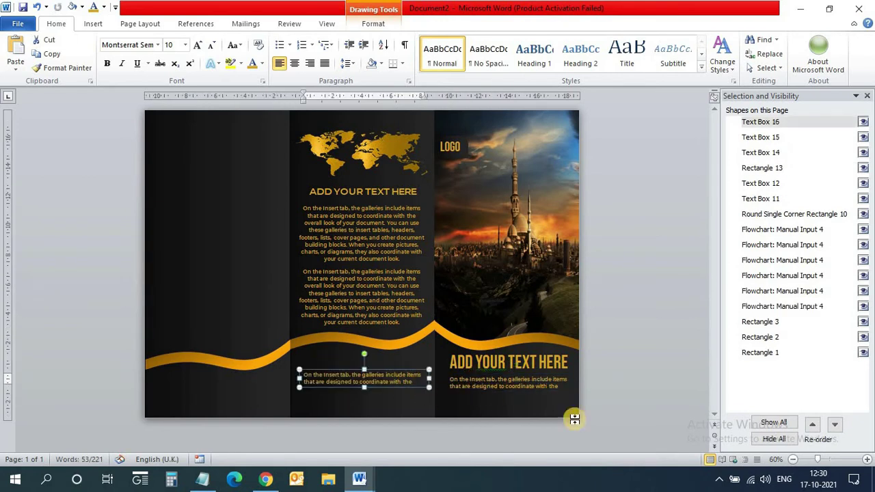
key("ctrl+Down")
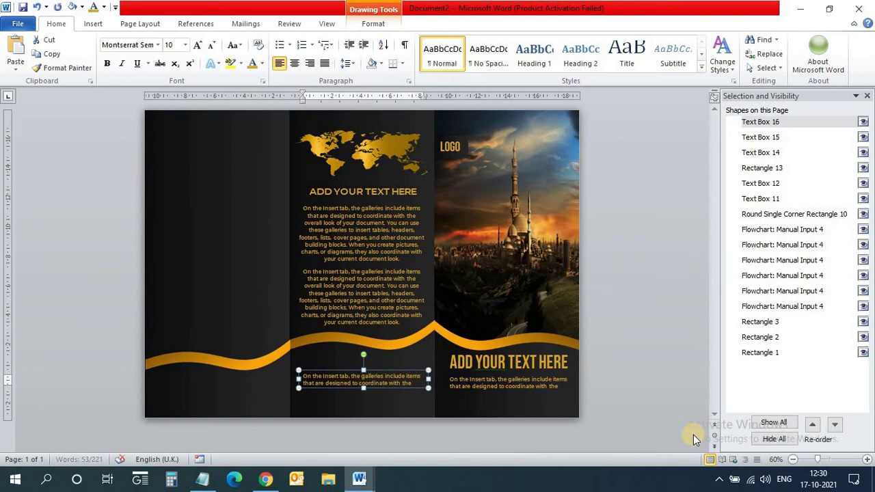
key("ctrl+Left")
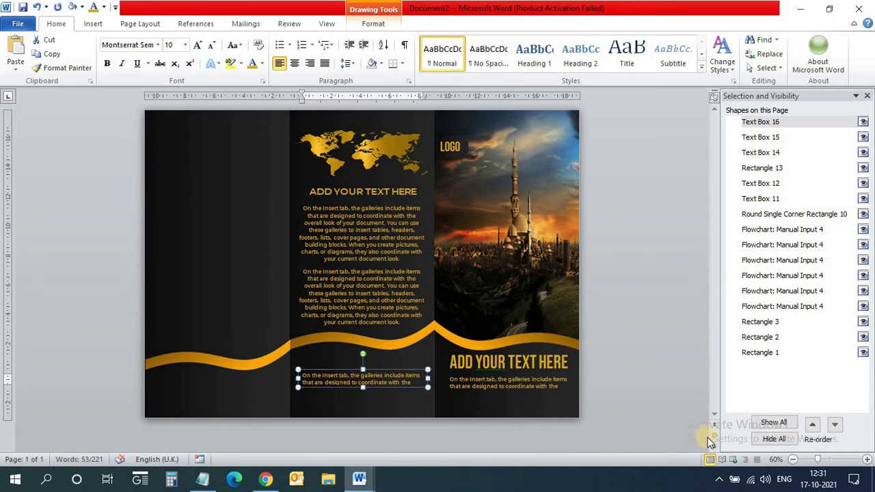
left_click(661, 397)
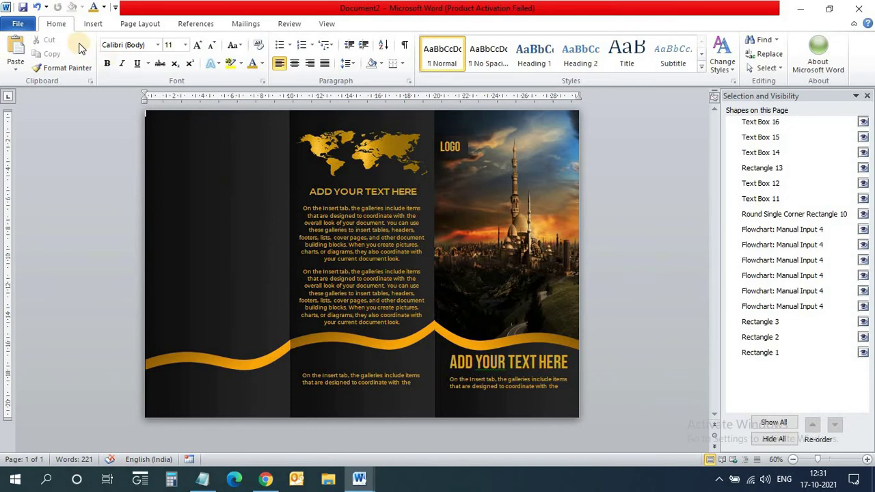
left_click(93, 24)
left_click(188, 53)
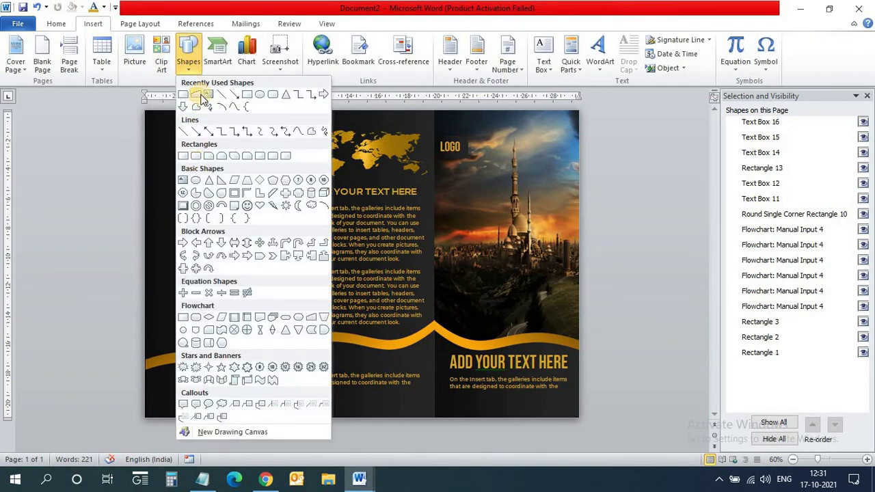
Draw a small no-fill quote-mark box above the middle-panel text in Bebas Neue 36 pt.
left_click(201, 100)
left_click_drag(305, 350, 350, 362)
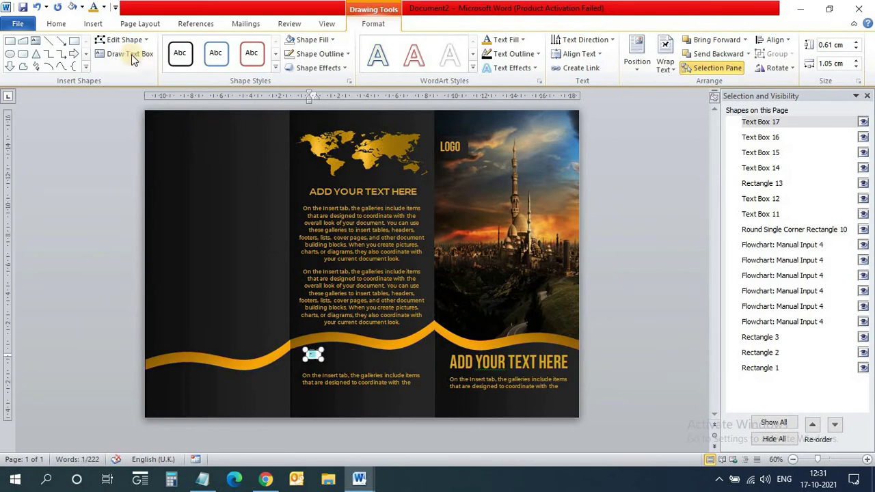
left_click(56, 23)
left_click(158, 45)
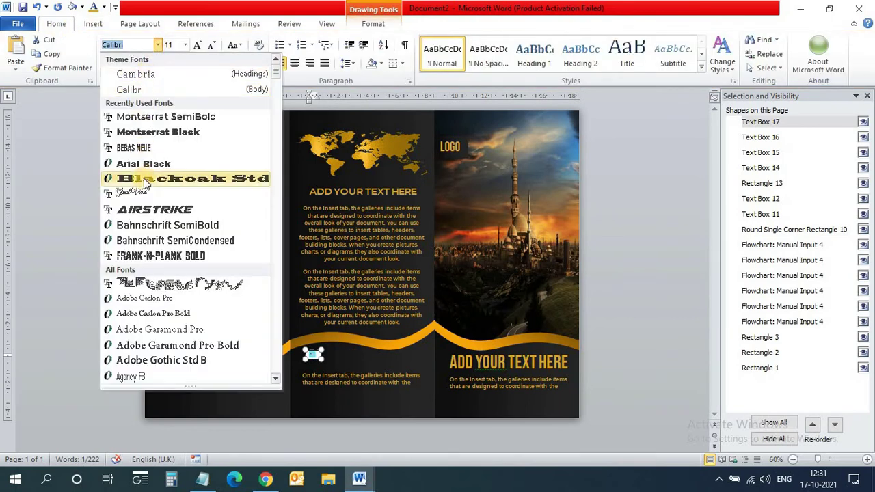
left_click(133, 147)
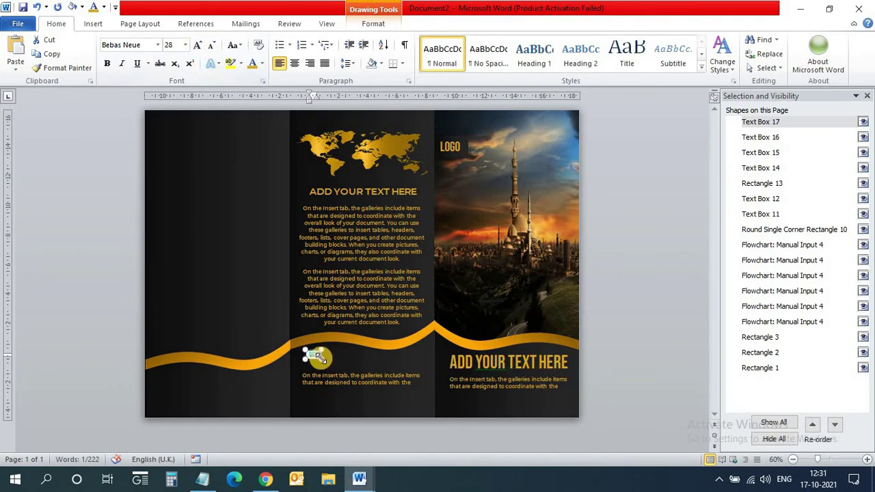
left_click(345, 355)
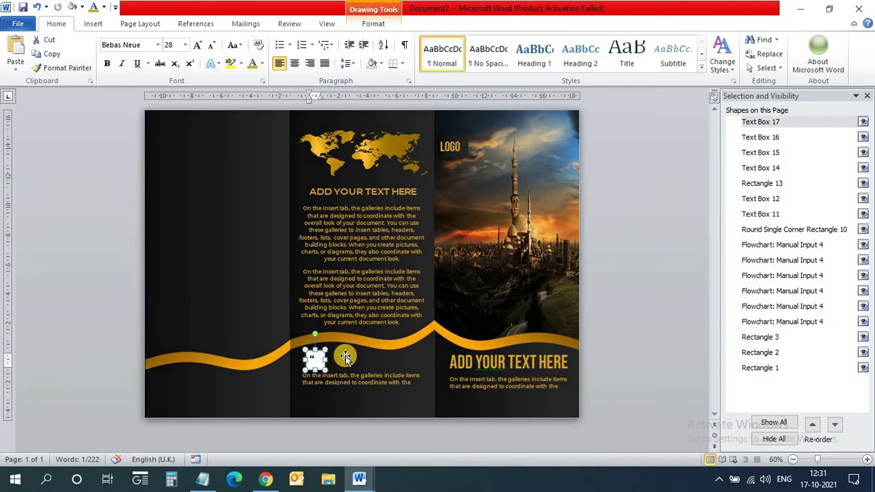
left_click(197, 45)
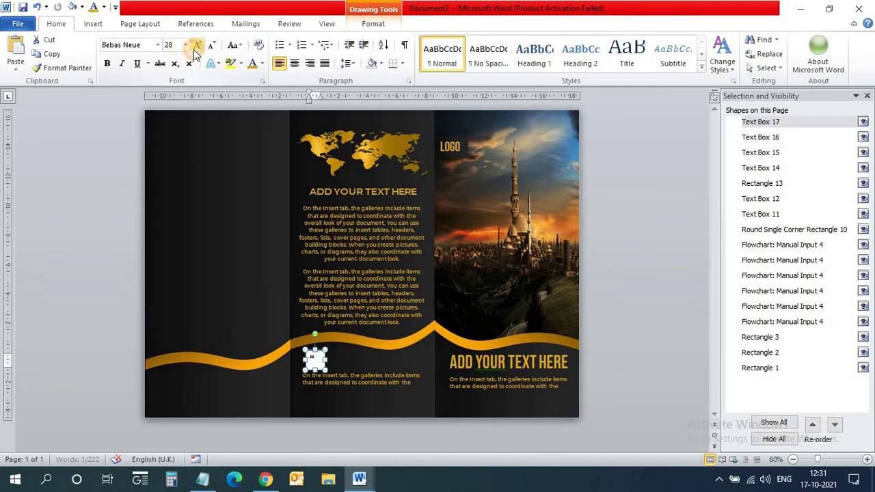
left_click(373, 24)
left_click(321, 53)
left_click(320, 41)
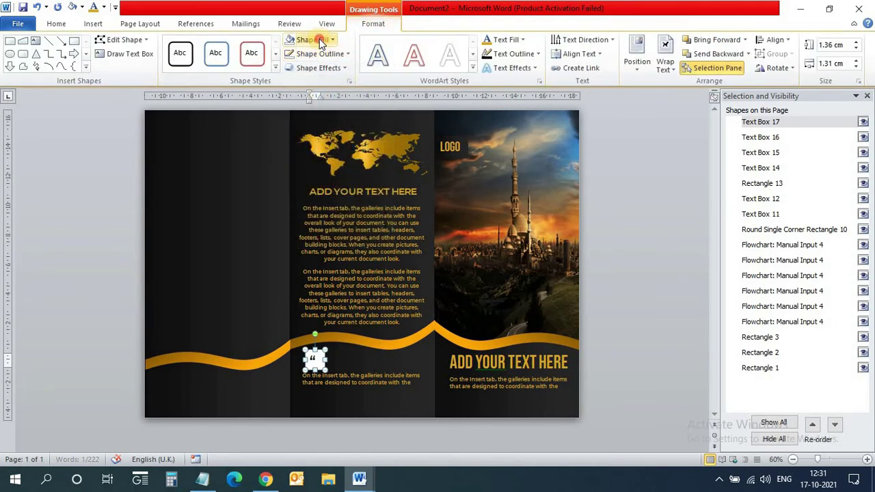
left_click(316, 168)
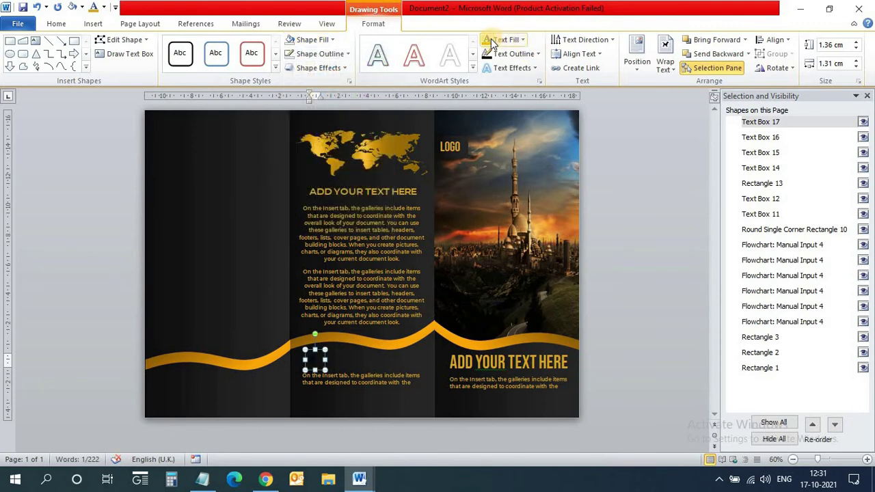
left_click(317, 359)
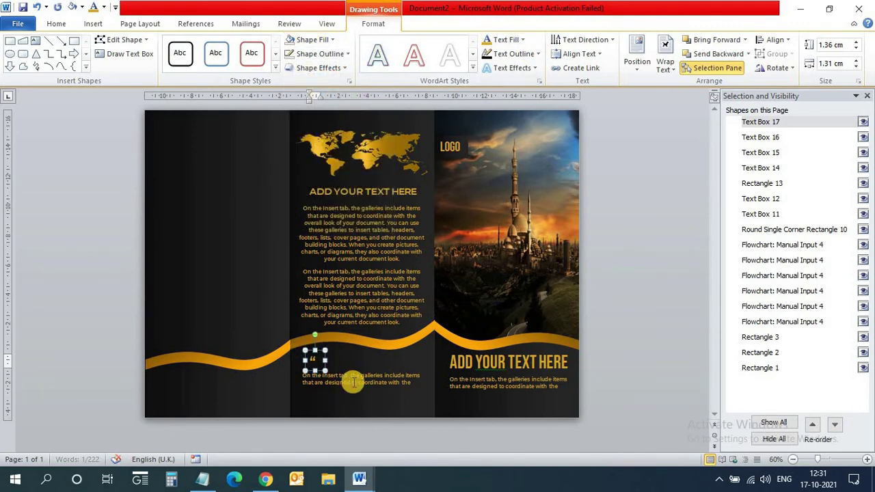
Center the body text under the quote and nudge the opening quote mark into position.
left_click(349, 371)
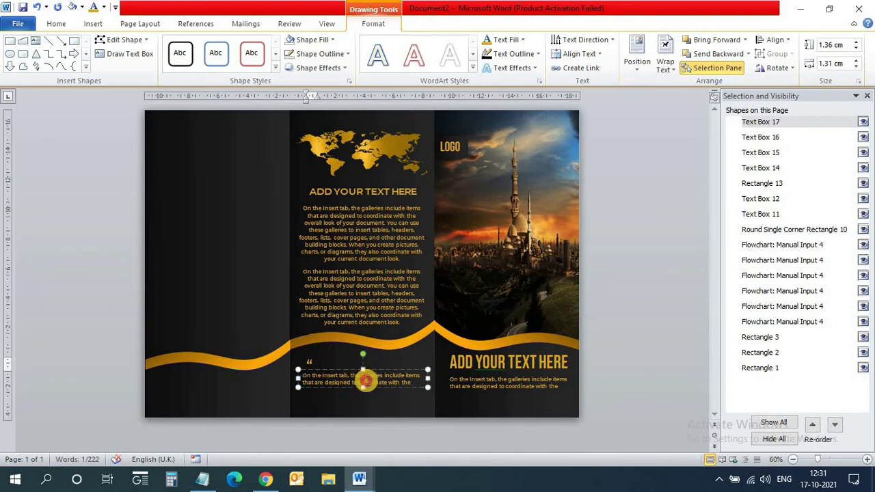
left_click(67, 24)
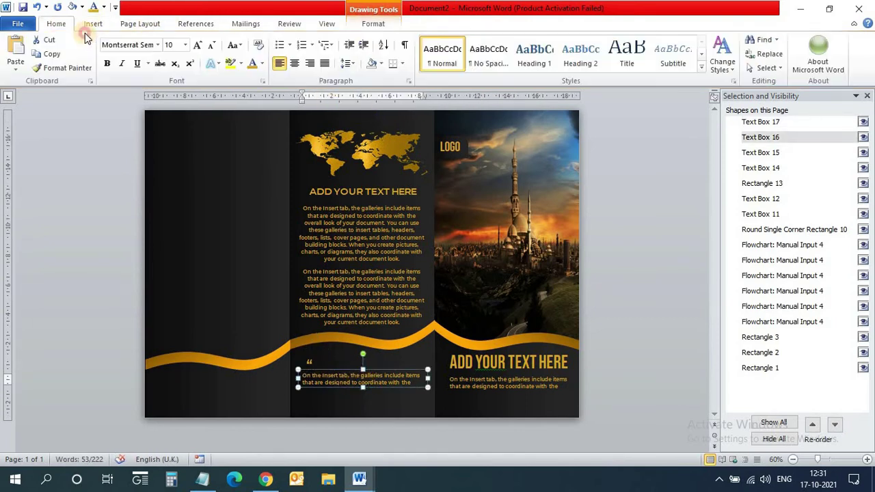
left_click(296, 63)
left_click(307, 356)
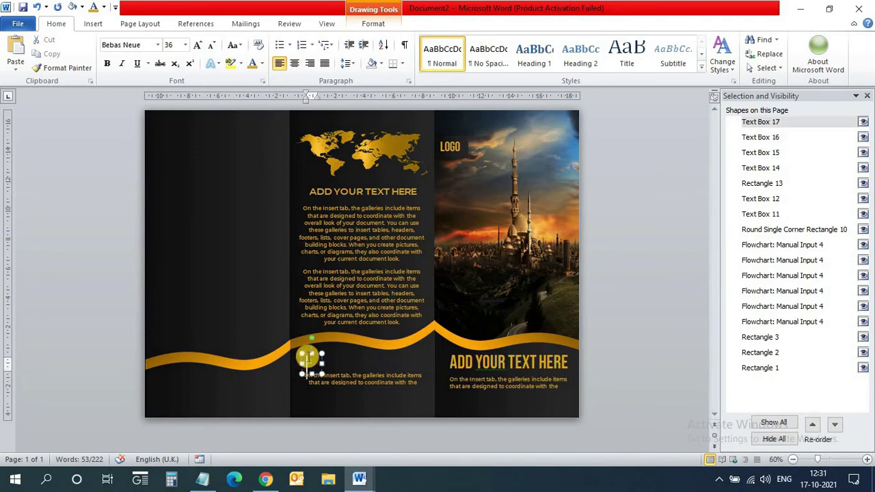
key("Left")
key("Left")
key("Left")
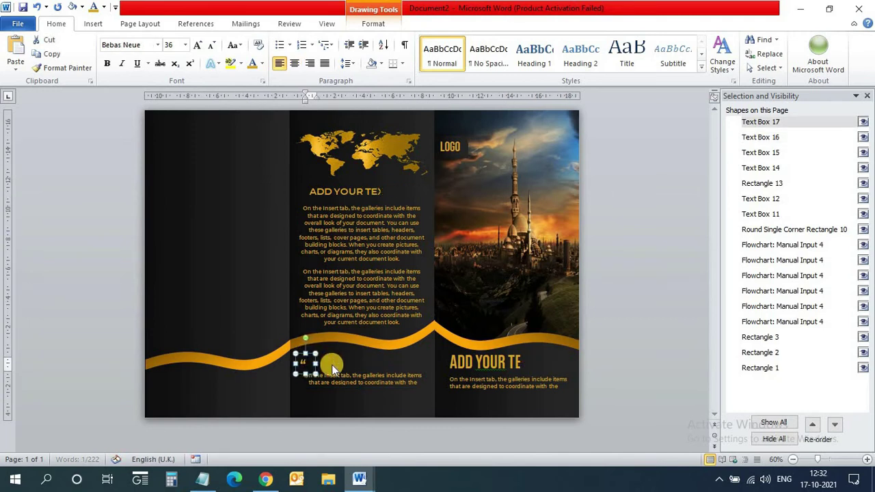
key("Down")
key("Down")
key("Down")
key("Down")
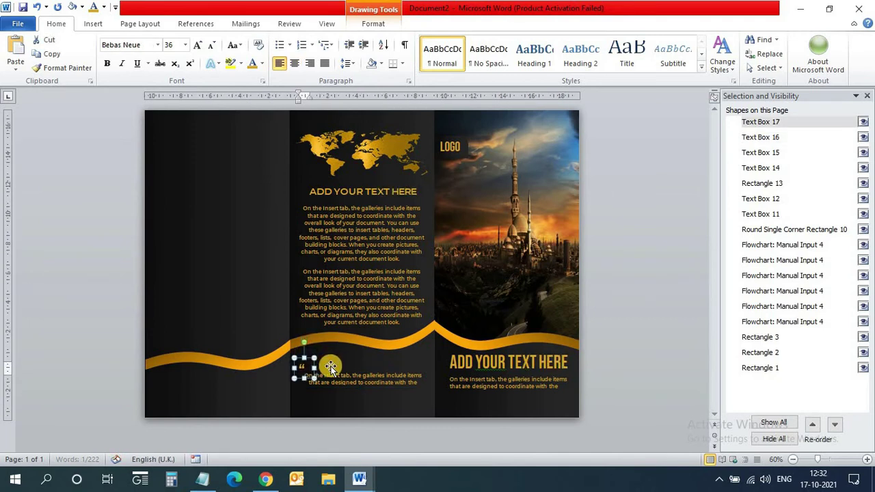
key("Down")
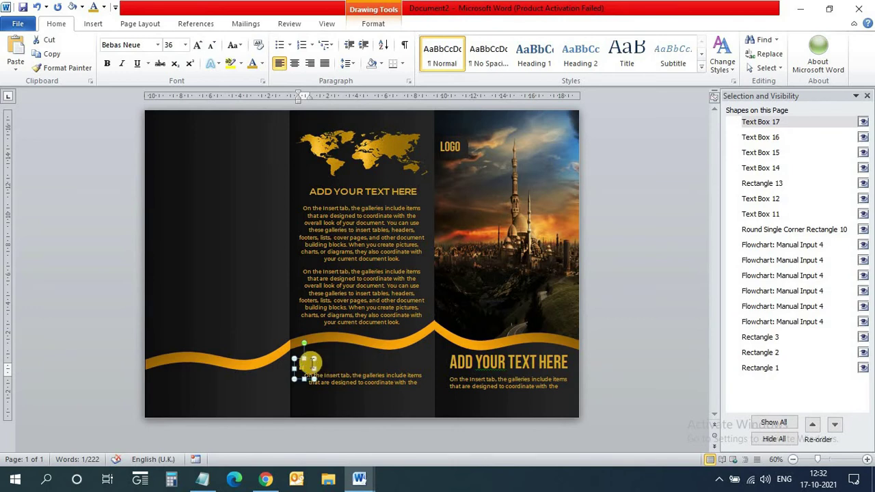
Copy the quote mark, flip it vertically into a closing quote, and place it after the text.
key("ctrl+c")
key("ctrl+v")
left_click_drag(312, 363, 427, 390)
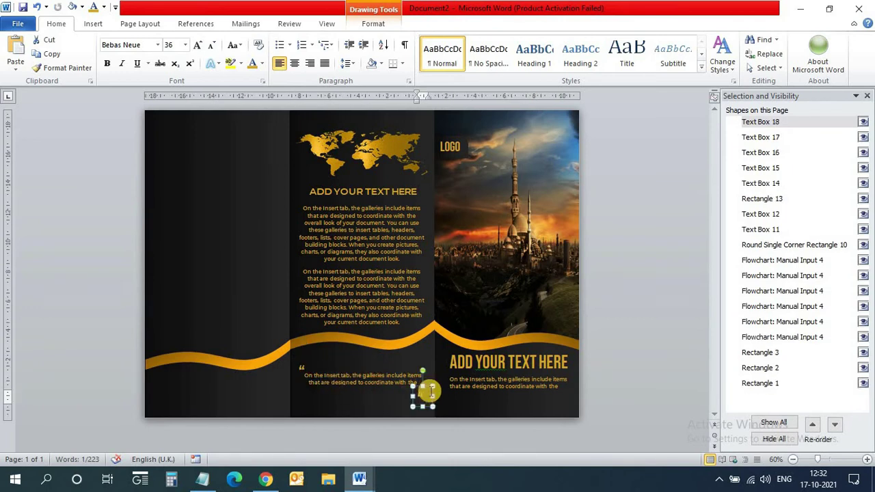
left_click(374, 23)
left_click(775, 70)
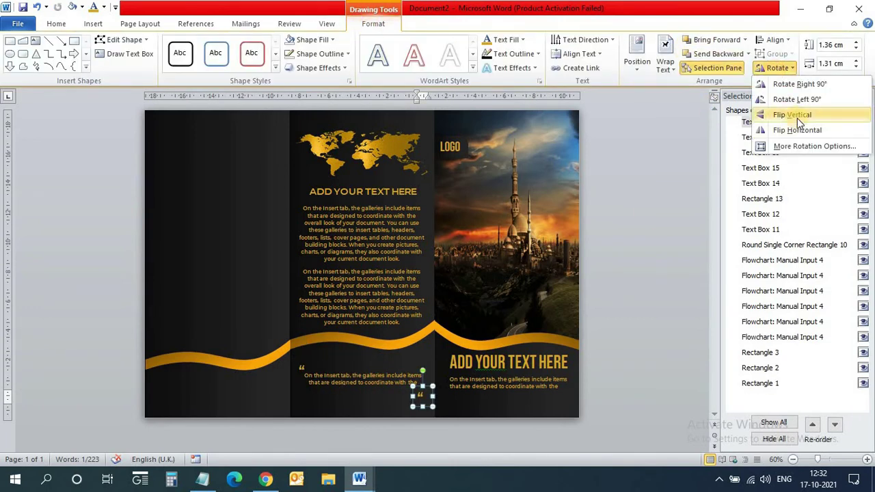
left_click(797, 116)
key("Up")
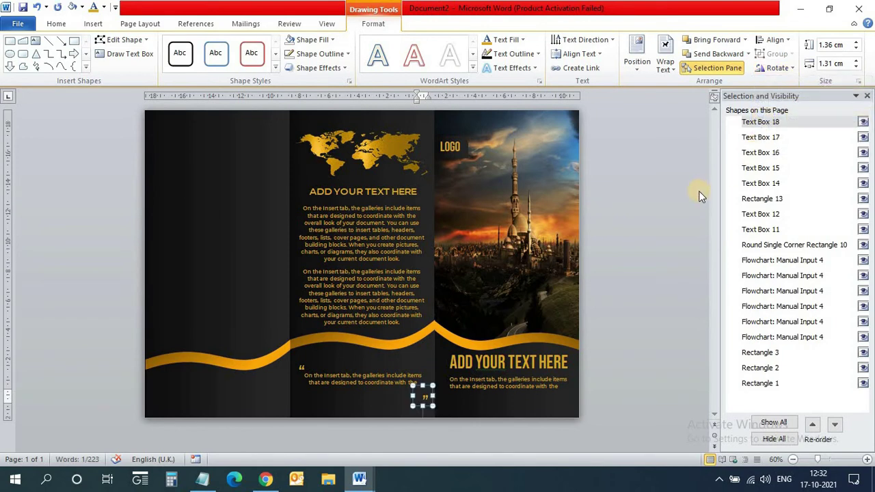
key("Up")
key("Up")
key("Left")
key("Left")
key("Left")
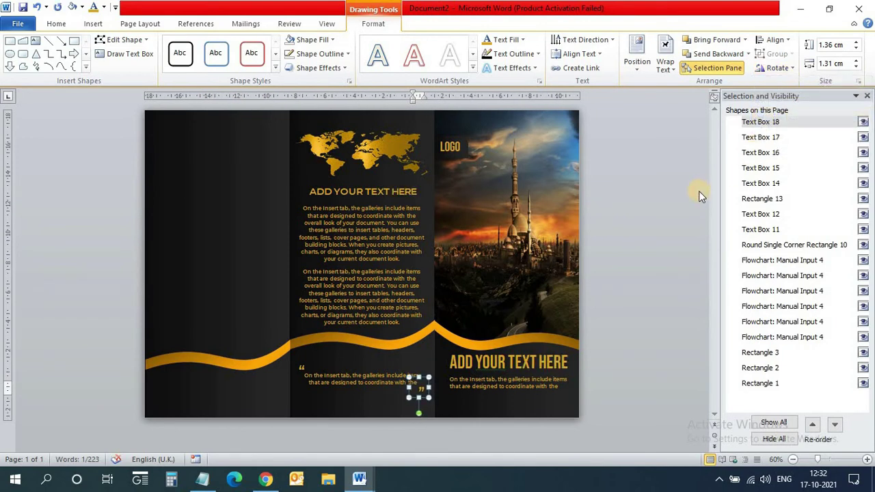
left_click(671, 364)
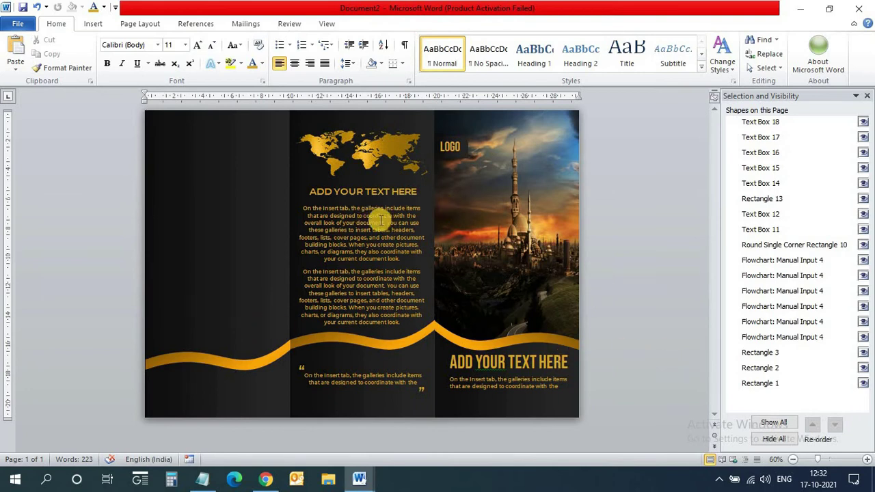
Duplicate the ADD YOUR TEXT HERE heading to the left panel's top and retype it 'Contact Us'.
left_click(347, 184)
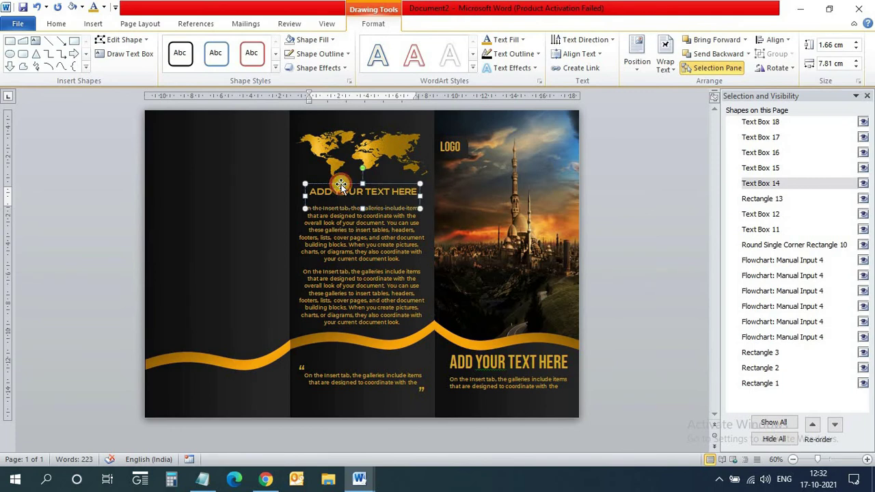
mouse_move(341, 185)
left_mouse_down("ctrl")
mouse_move(348, 190)
mouse_move(197, 125)
left_mouse_up("ctrl")
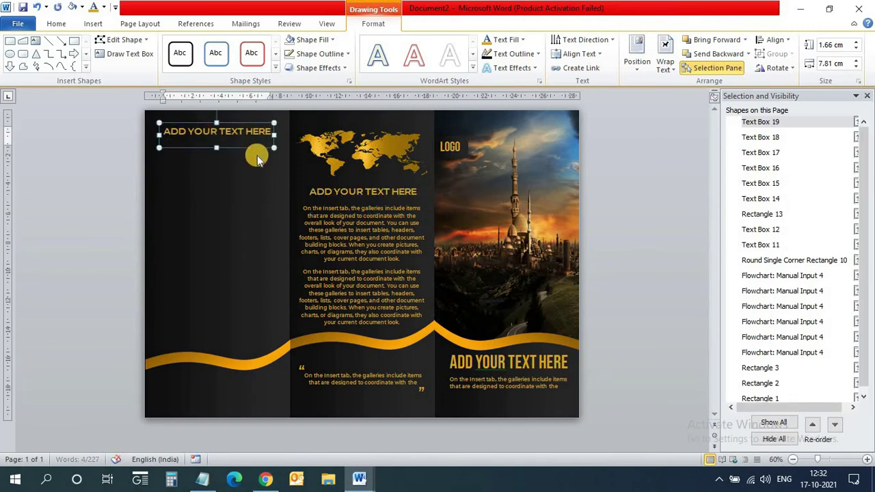
triple_click(241, 126)
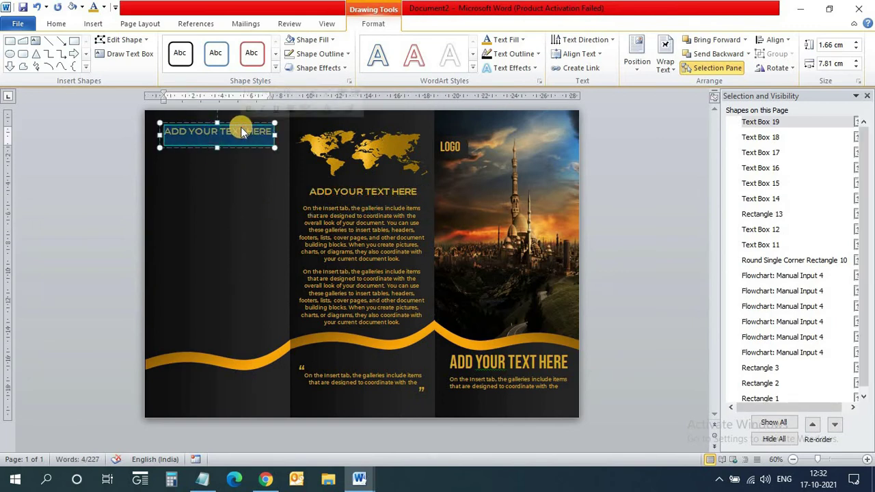
type("Contac")
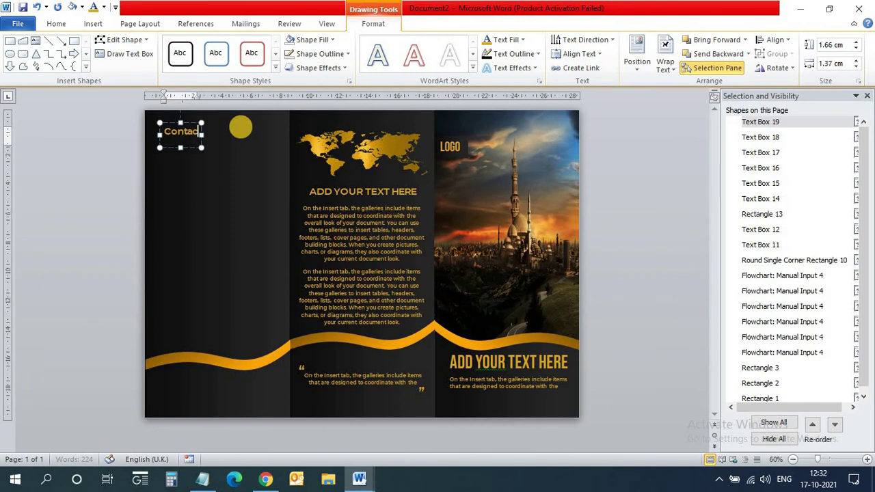
type("t Us")
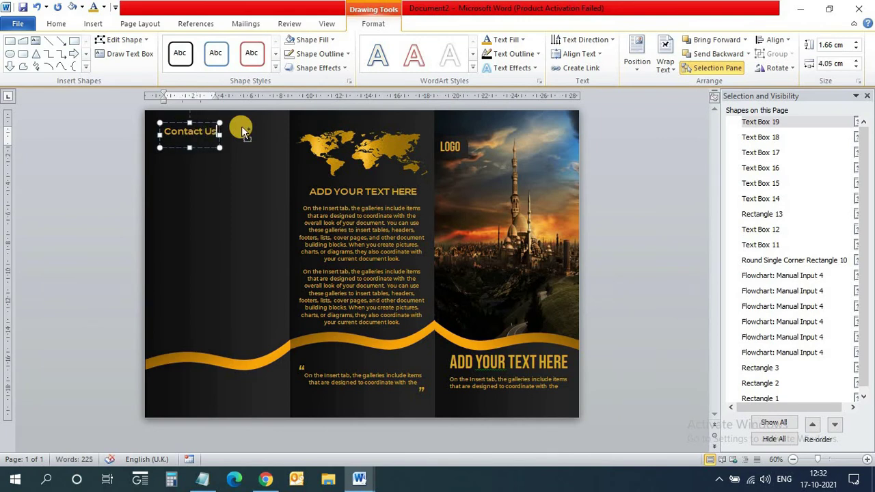
Enlarge the Contact Us heading to 20 pt and position it at the panel top.
key("ctrl+a")
left_click(56, 23)
left_click(197, 45)
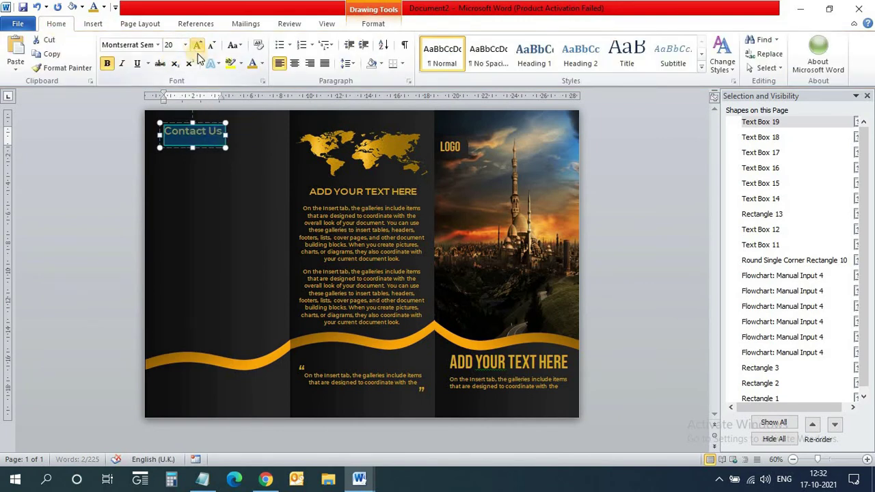
left_click_drag(206, 127, 234, 129)
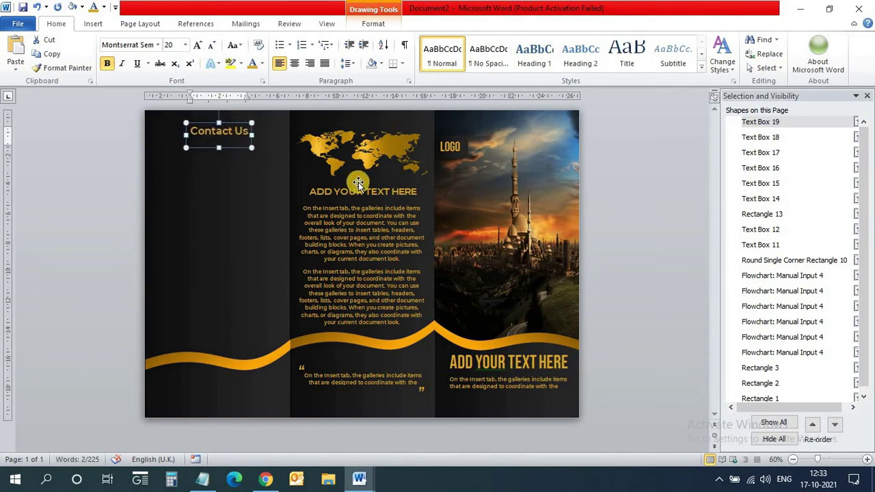
key("Left")
left_click(523, 203)
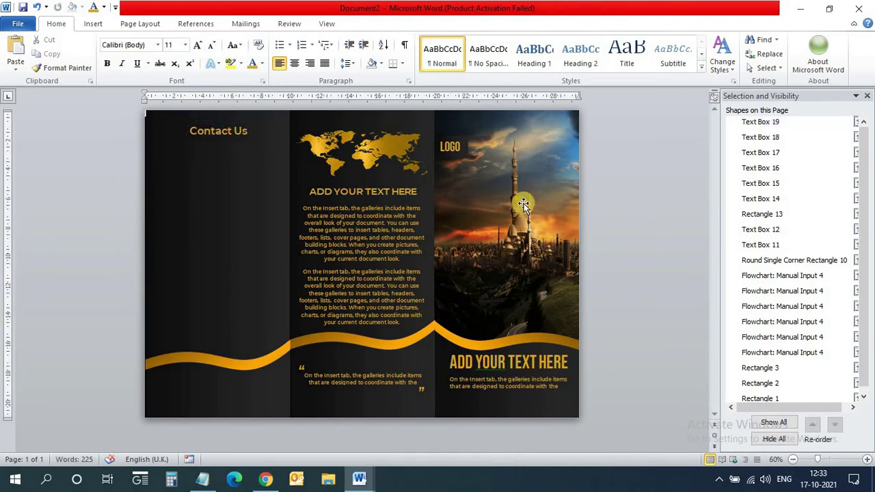
left_click(217, 131)
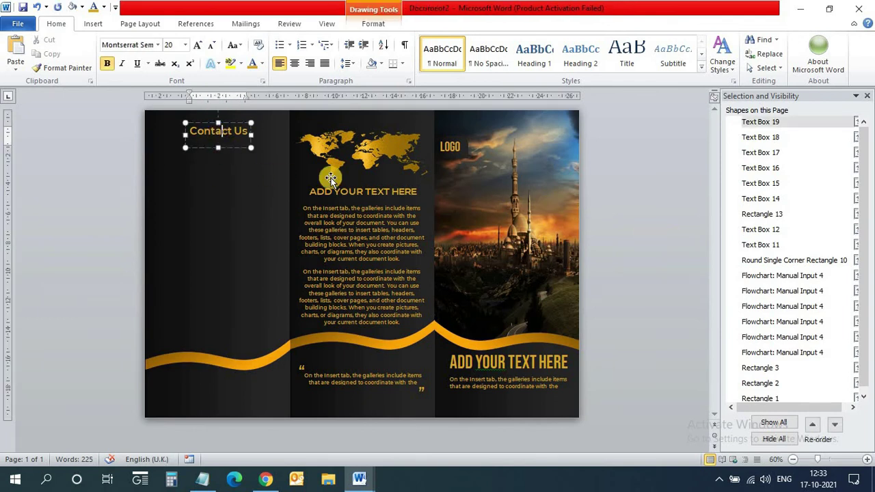
left_click(236, 123)
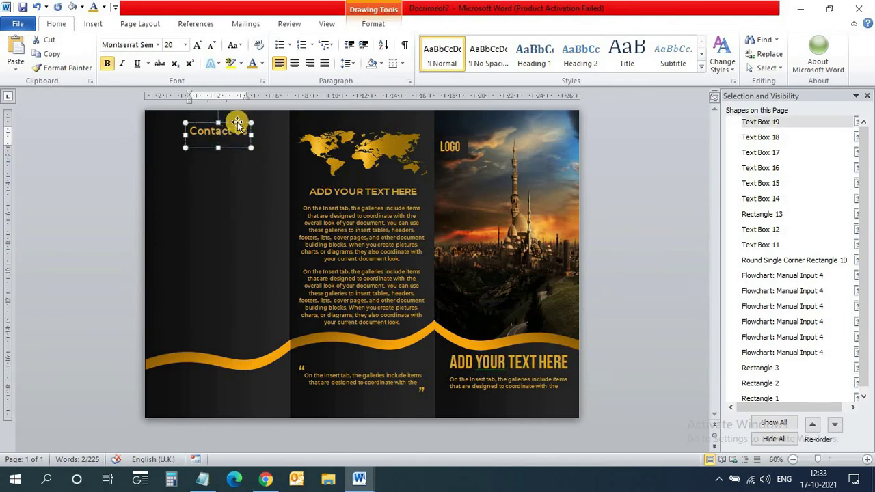
left_click(666, 208)
Draw a small gold-filled circle below the Contact Us heading.
left_click(93, 23)
left_click(188, 62)
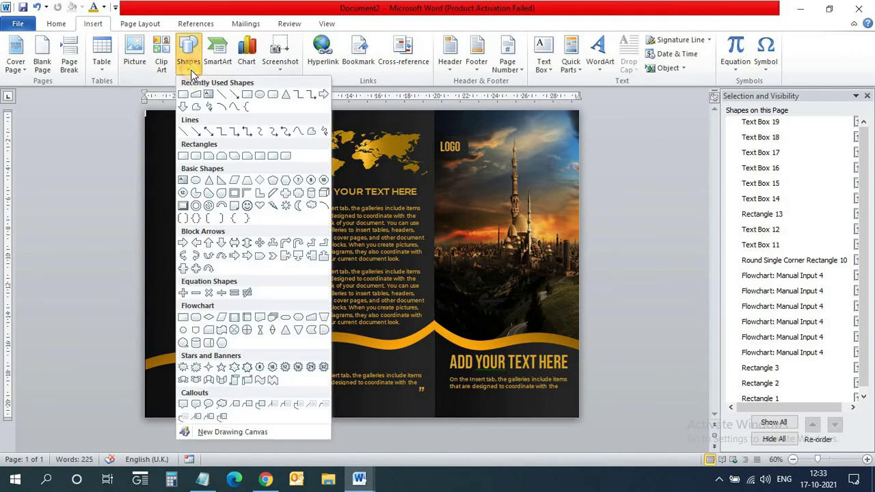
left_click(255, 103)
left_click(210, 161)
left_click_drag(210, 160, 226, 170)
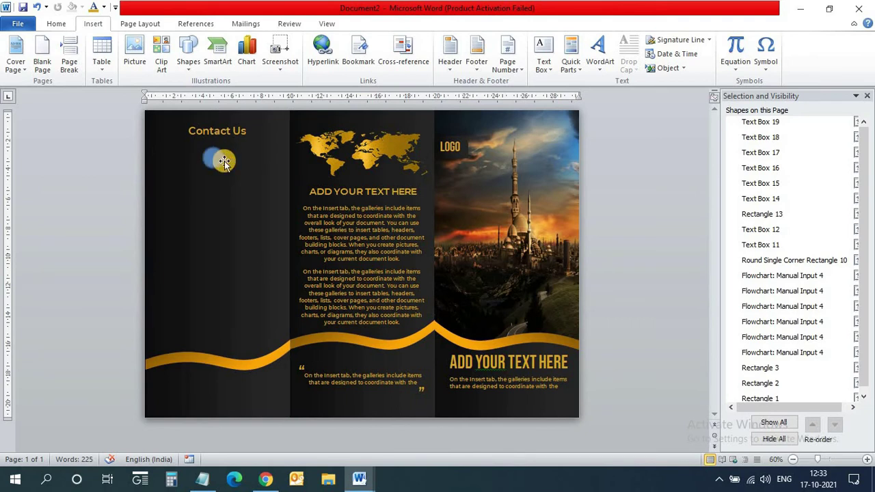
left_click(320, 53)
mouse_move(316, 213)
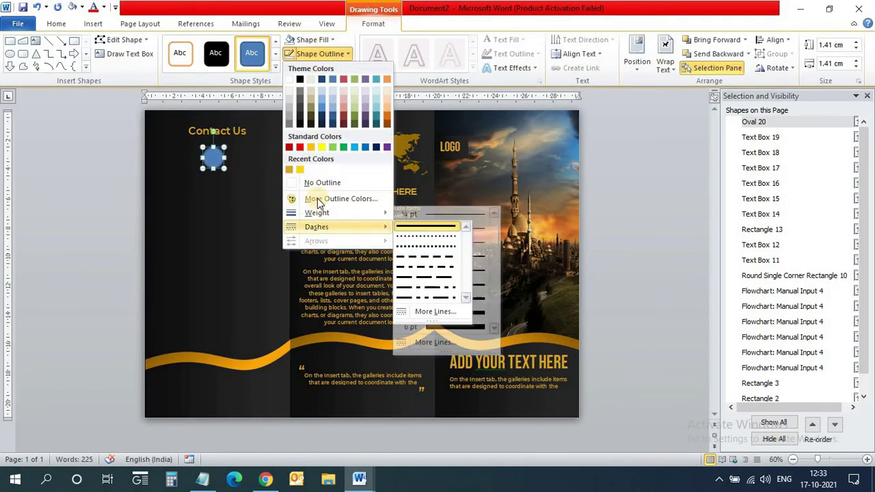
left_click(308, 41)
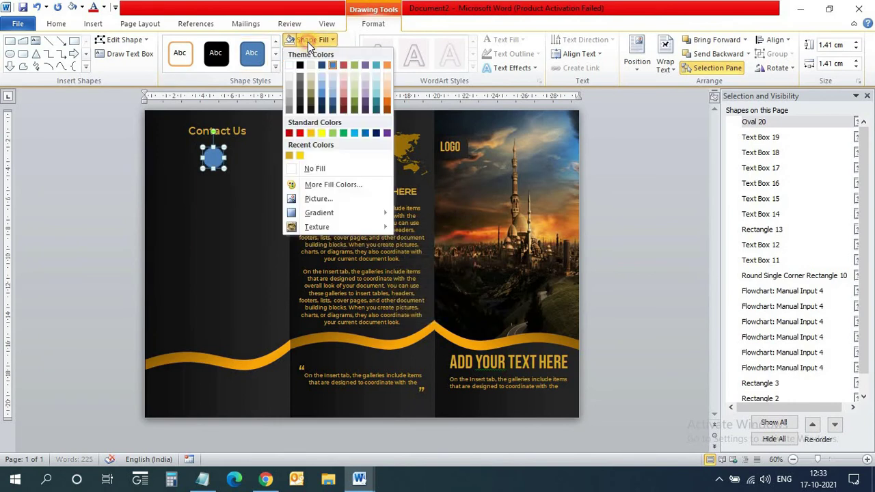
left_click(299, 155)
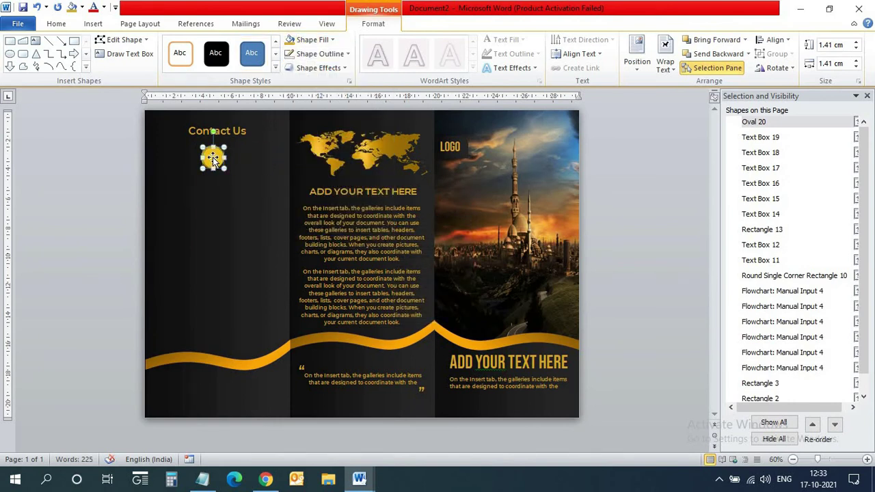
key("Up")
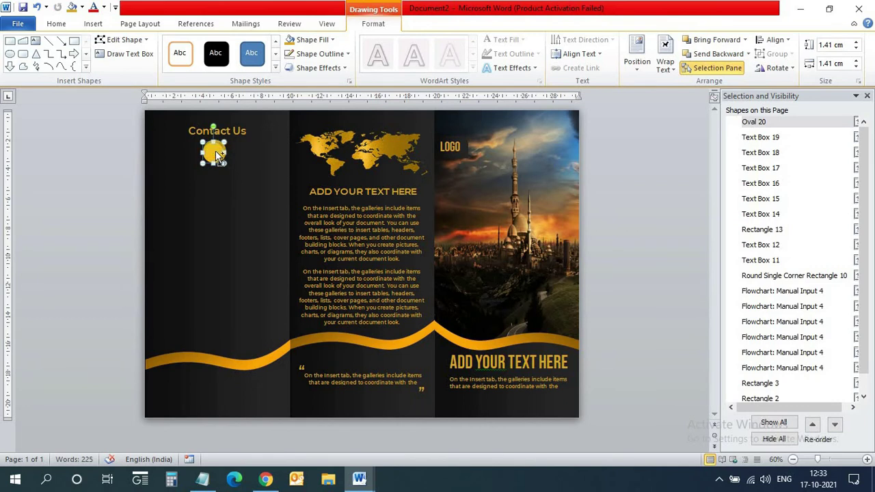
Duplicate the circle, fill the copy with the phone icon picture, shrink it to 1.1 cm, and center it on the gold circle.
left_click_drag(216, 156, 214, 182, "ctrl")
right_click(214, 183)
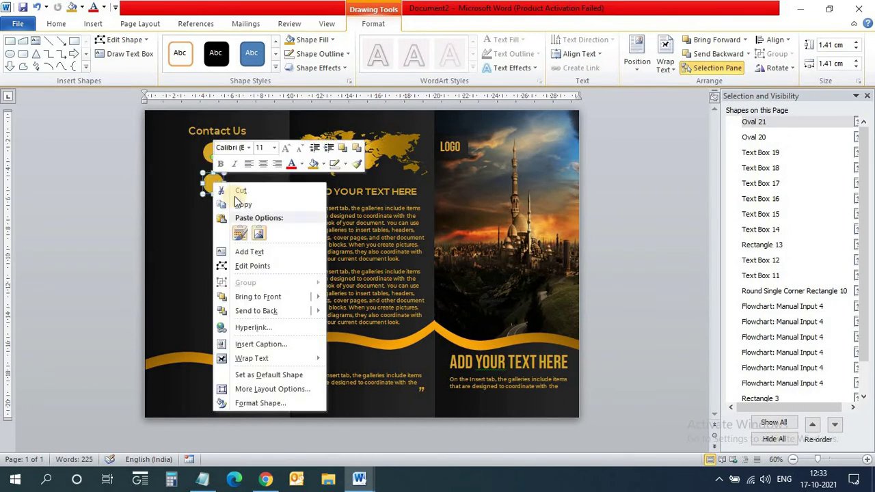
left_click(313, 40)
left_click(313, 40)
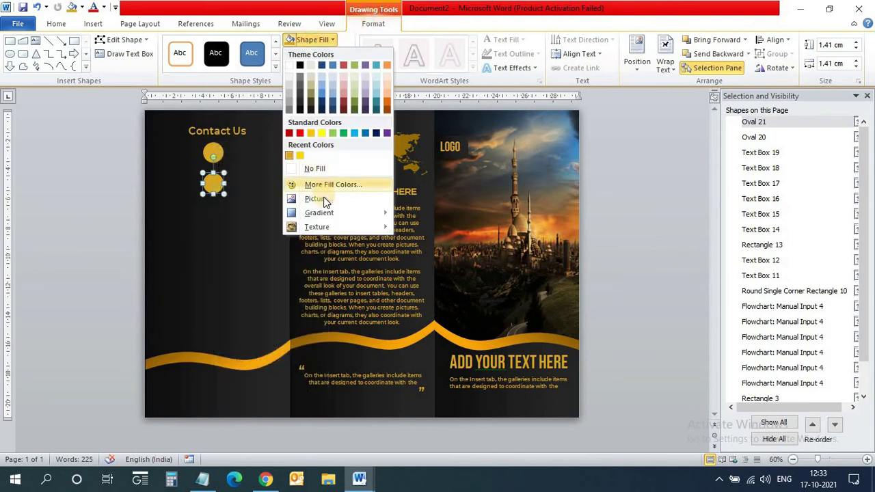
left_click(326, 199)
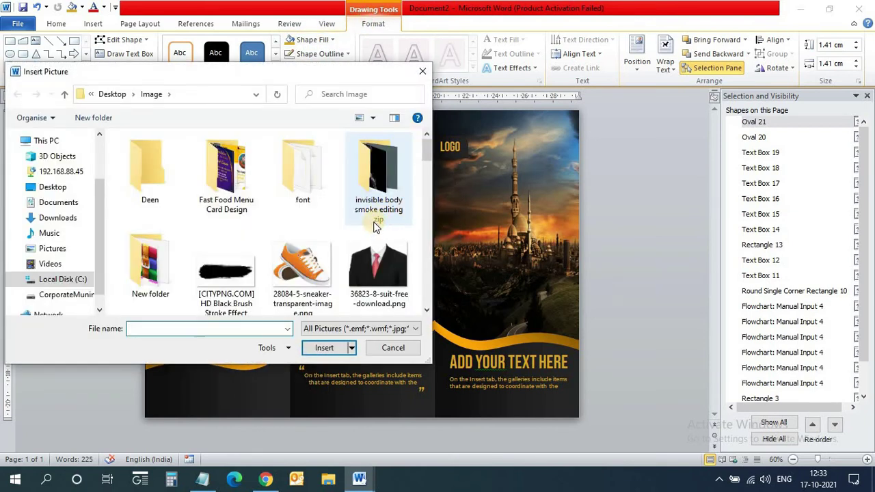
scroll(367, 242, "down", 5)
scroll(366, 242, "down", 5)
left_click(217, 179)
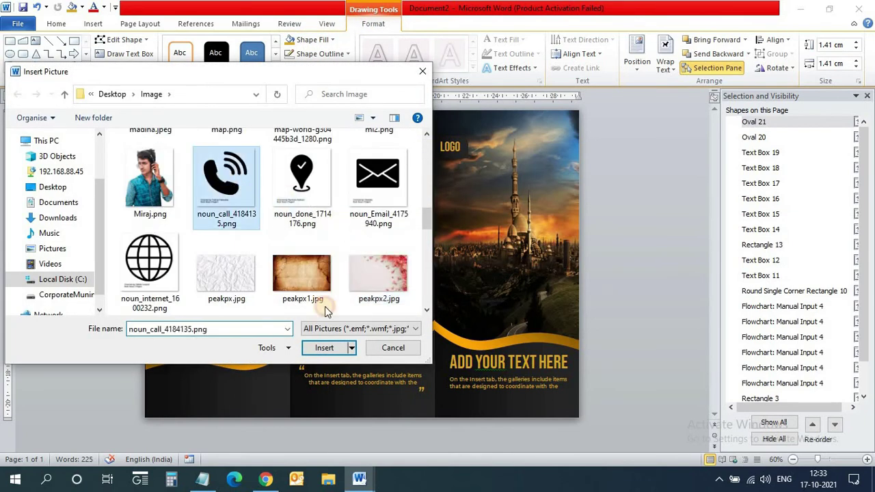
left_click(324, 347)
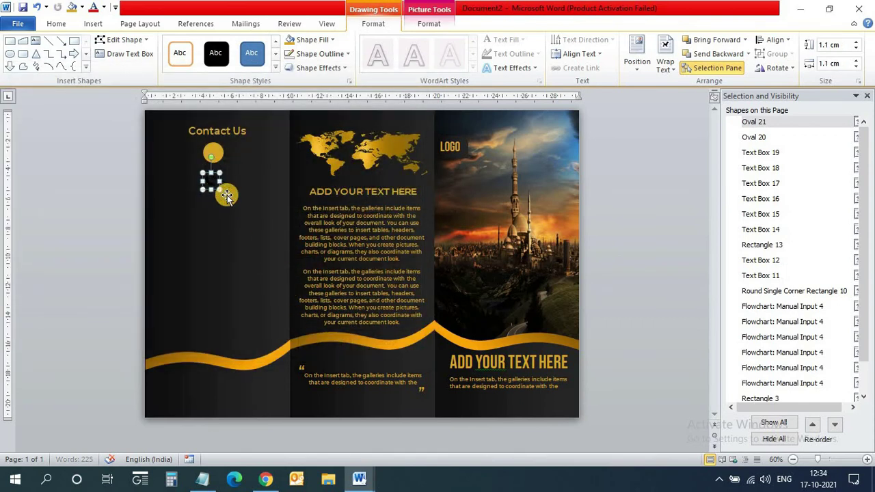
mouse_move(225, 194)
left_mouse_down()
mouse_move(215, 189)
mouse_move(213, 154)
mouse_move(242, 203)
left_mouse_up()
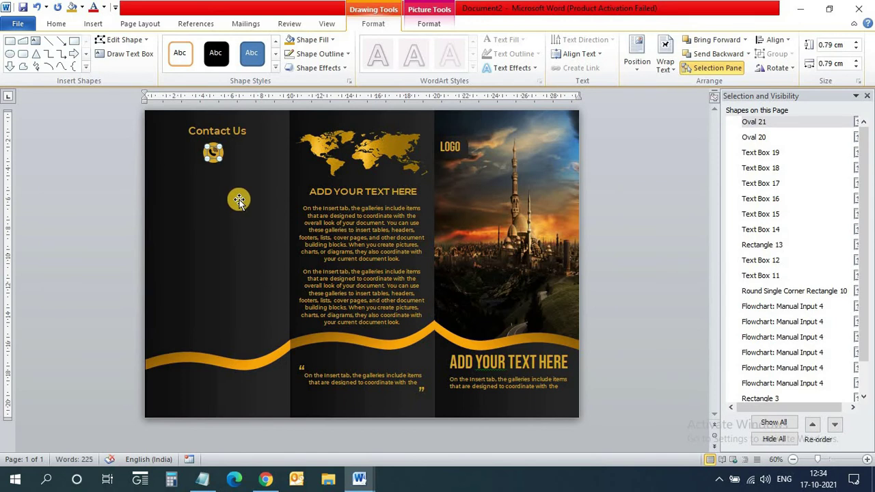
left_click_drag(239, 200, 670, 252)
left_click(670, 252)
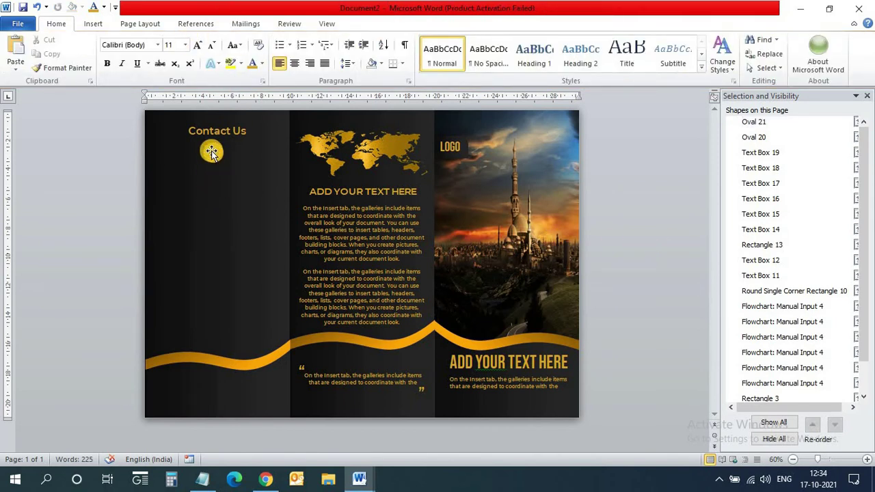
Draw a blank text box beneath the phone icon in the left panel.
left_click(94, 24)
left_click(188, 55)
left_click(185, 175)
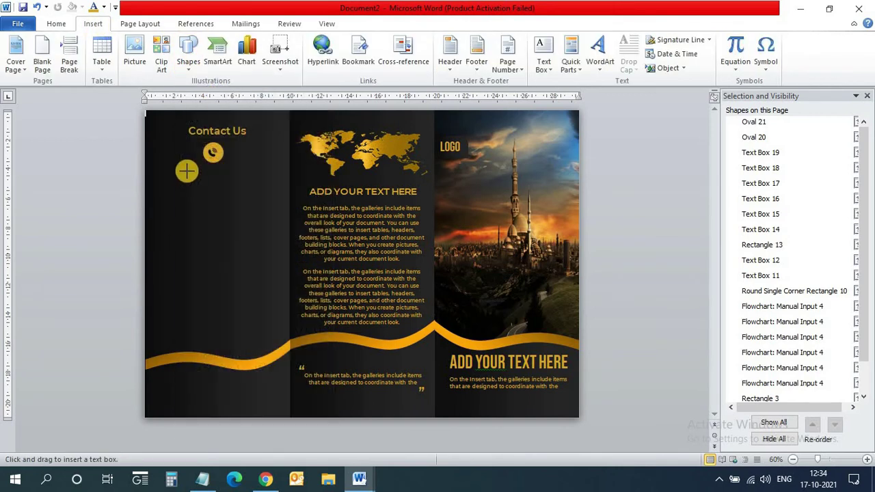
left_click_drag(169, 170, 259, 202)
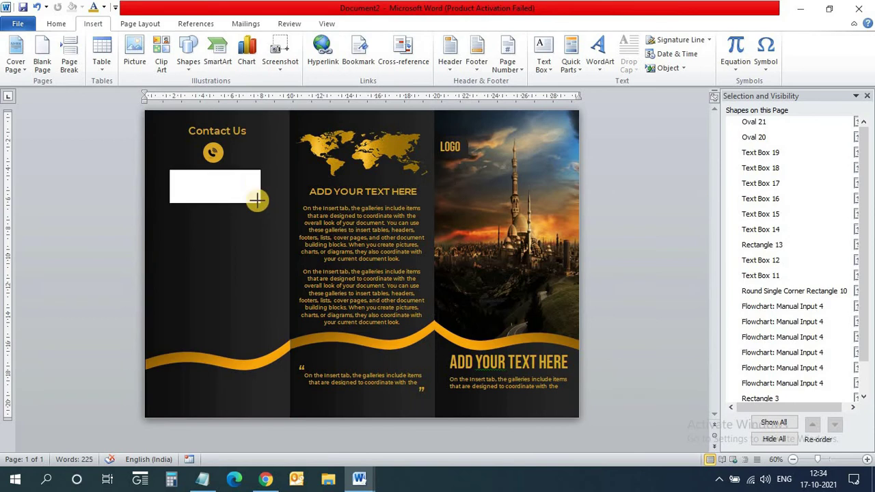
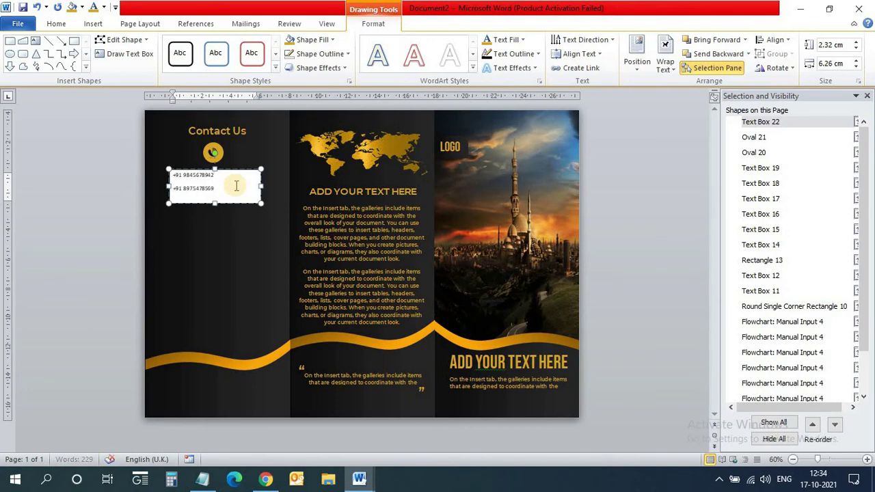
Format the two phone-number lines as Montserrat SemiBold 14 with no paragraph spacing.
left_click_drag(236, 185, 245, 110)
left_click(63, 26)
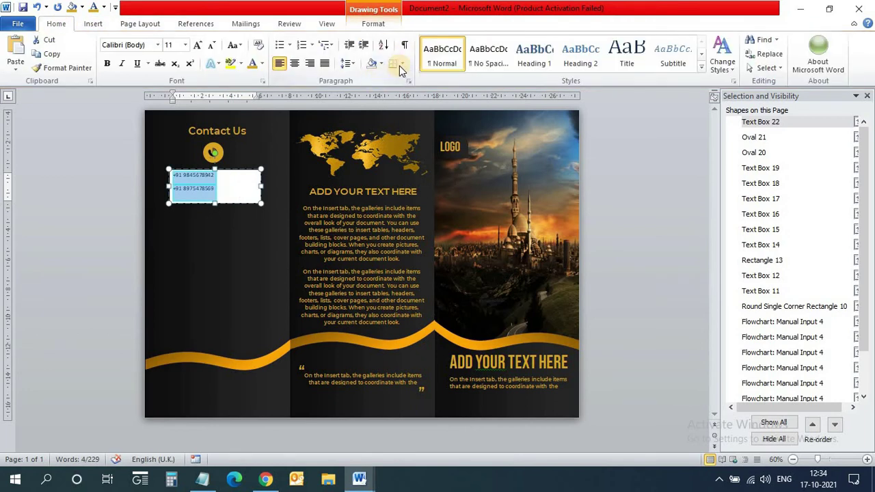
left_click(354, 67)
left_click(393, 201)
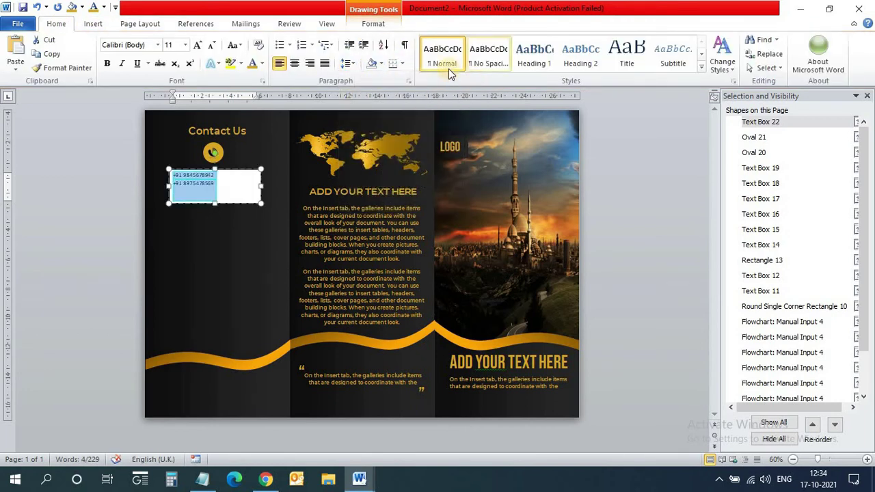
left_click(157, 45)
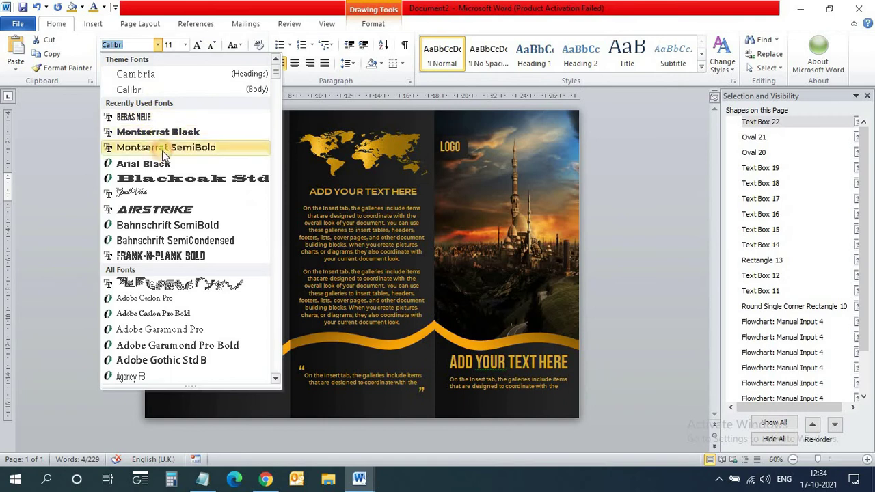
left_click(157, 148)
left_click(197, 45)
left_click(197, 45)
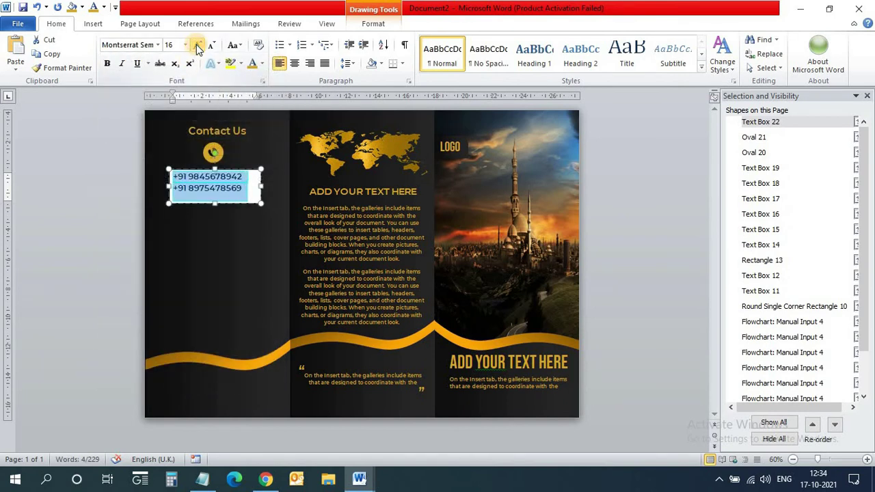
Remove the phone-number text box's white fill and its outline.
left_click(373, 24)
left_click(310, 40)
left_click(316, 169)
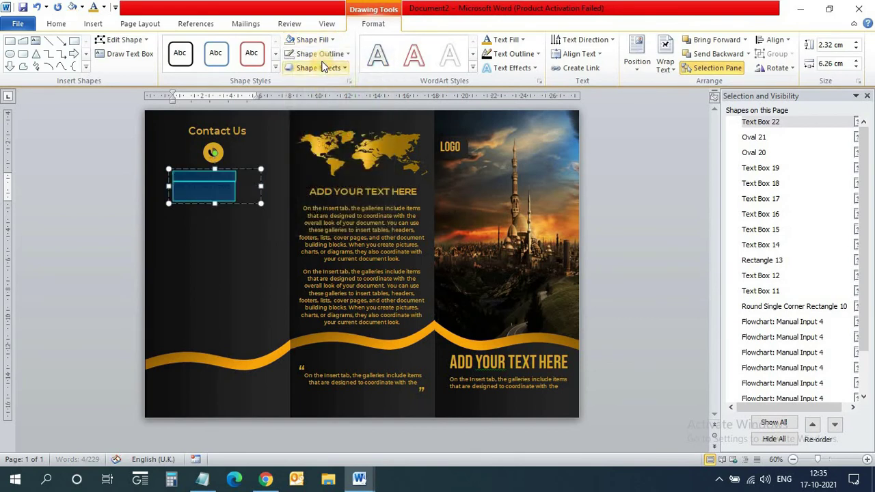
left_click(320, 53)
left_click(322, 182)
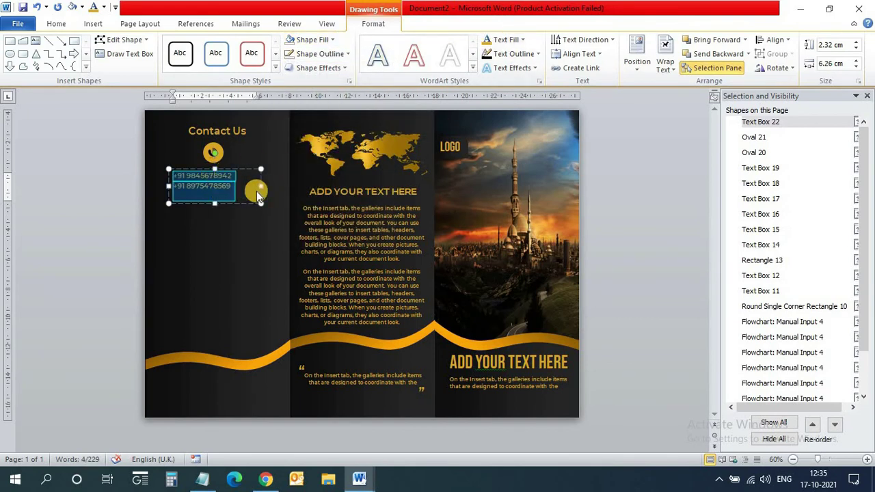
Centre the phone numbers in their box and nudge the box into place under the phone icon.
mouse_move(258, 196)
left_mouse_down()
mouse_move(244, 185)
mouse_move(262, 179)
left_mouse_up()
left_click(58, 23)
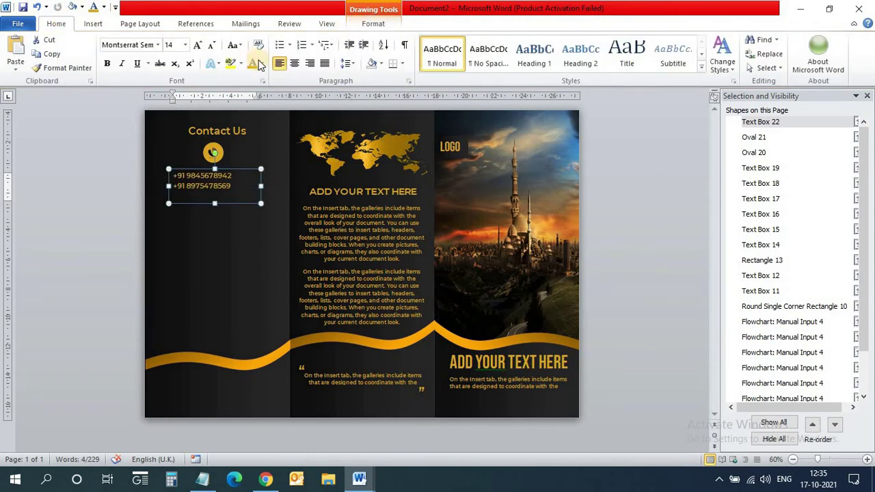
left_click(295, 65)
key("Left")
key("Up")
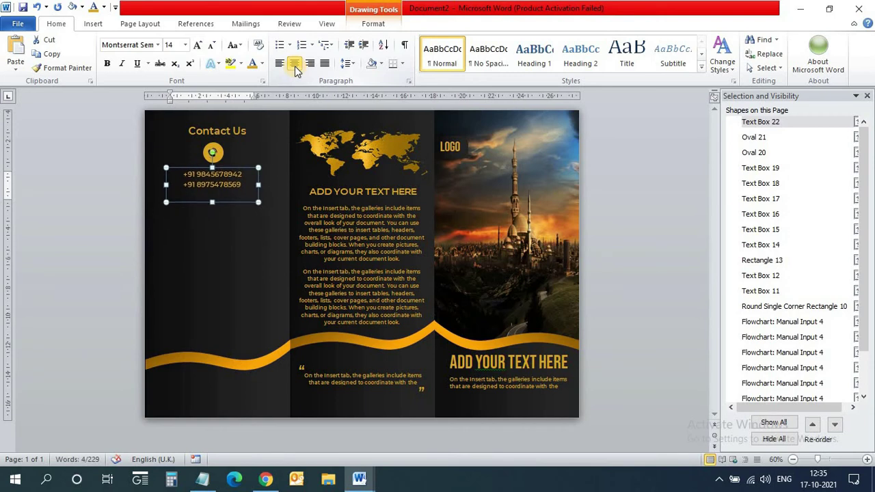
key("Left")
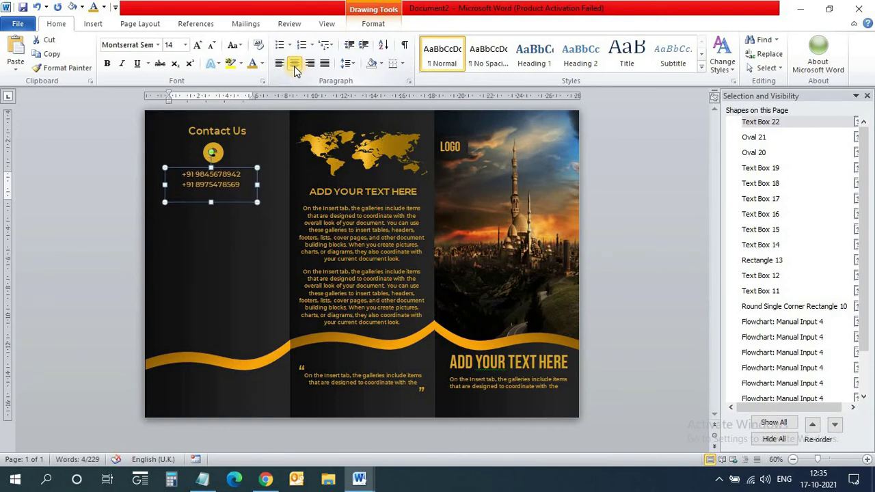
key("Right")
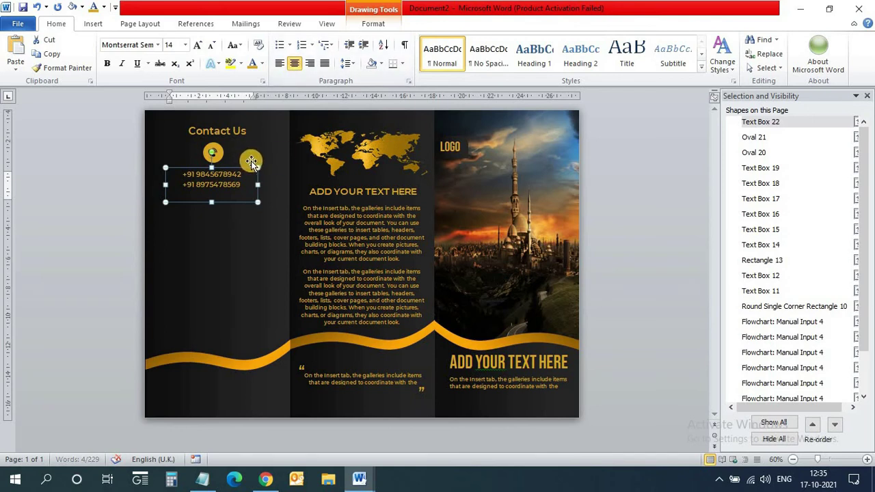
left_click(617, 236)
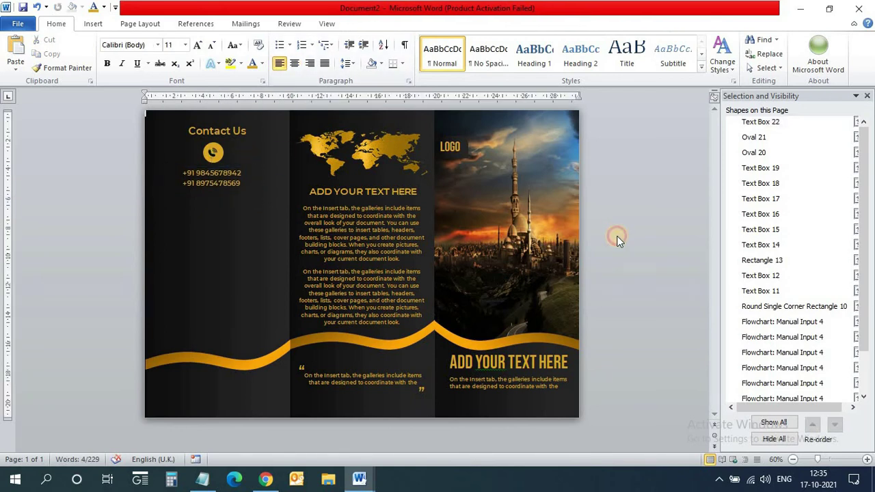
Duplicate the phone icon-and-number block twice, placing copies lower down the Contact Us panel.
left_click(216, 186)
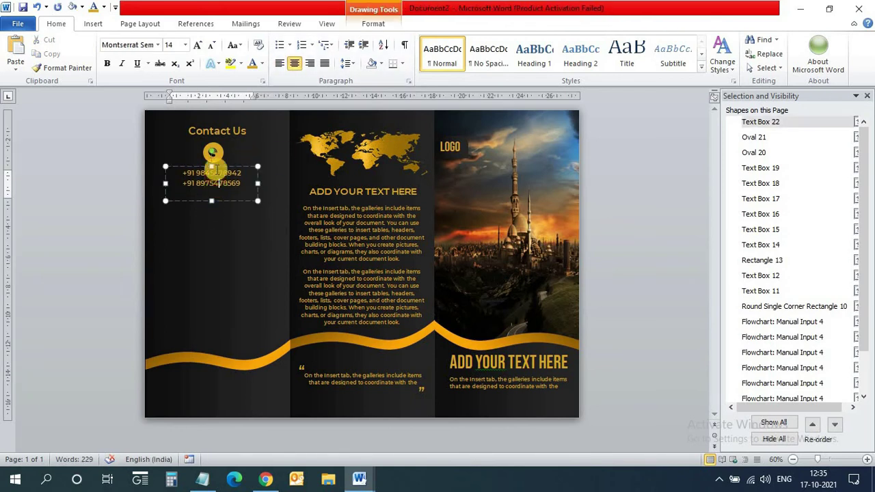
left_click(767, 138)
left_click(768, 124, "ctrl")
left_click(765, 153, "ctrl")
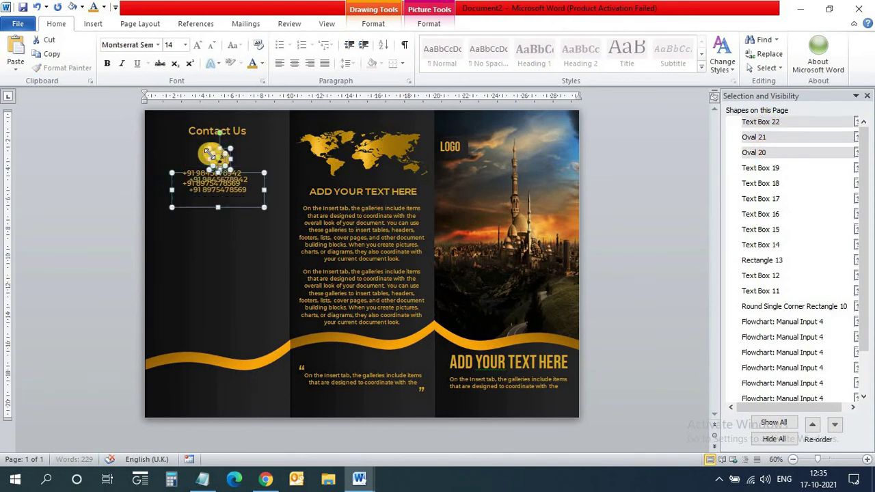
left_click_drag(210, 154, 217, 161)
left_click_drag(220, 189, 216, 220)
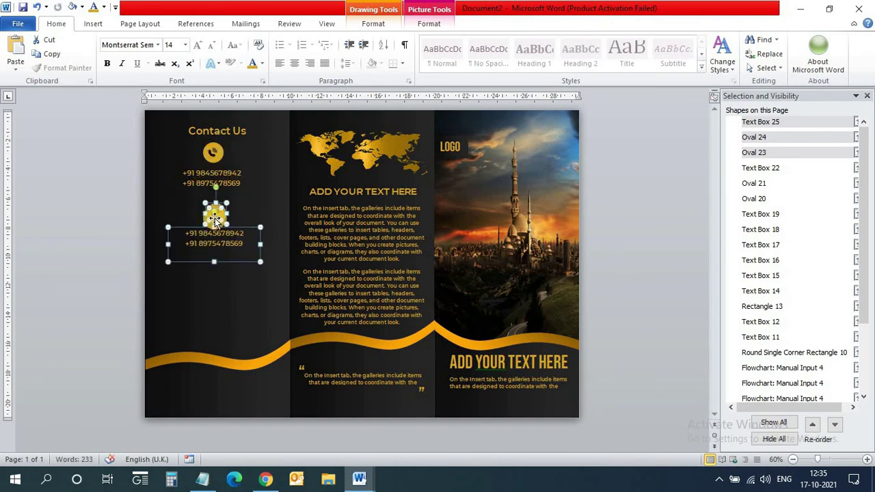
key("ctrl+v")
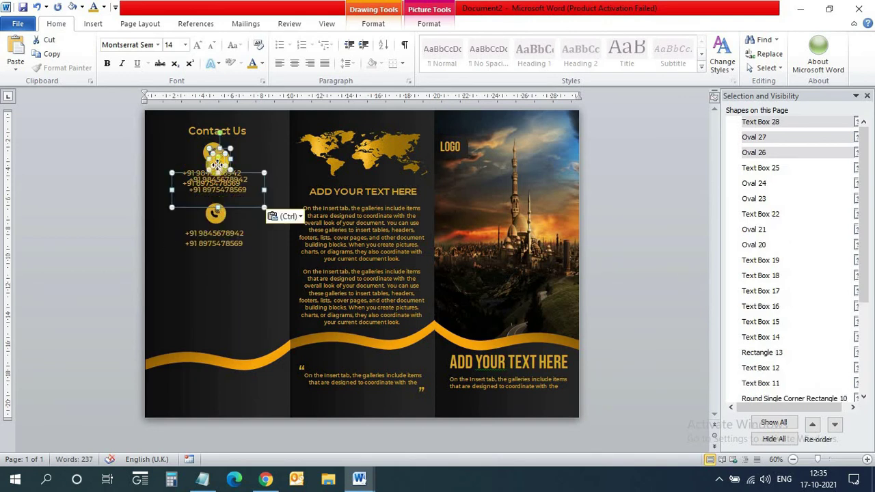
left_click_drag(216, 161, 212, 286)
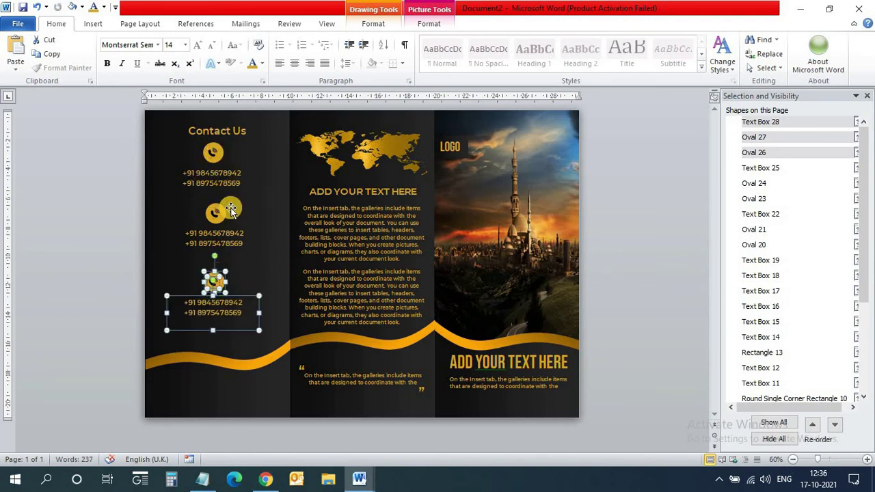
Nudge the middle and top phone blocks down for even spacing.
left_click(760, 171)
left_click(761, 183, "ctrl")
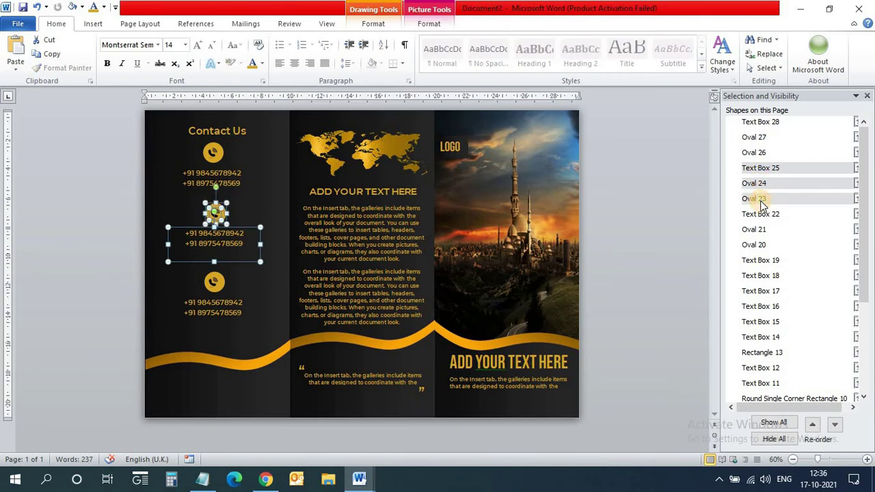
key("Down")
key("Down")
key("Down")
key("Down")
key("Down")
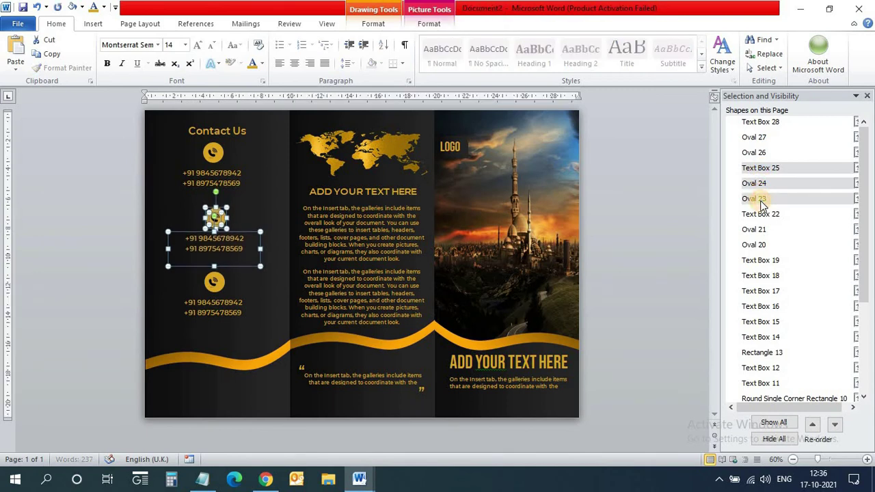
key("Down")
key("Down")
key("Down")
key("Down")
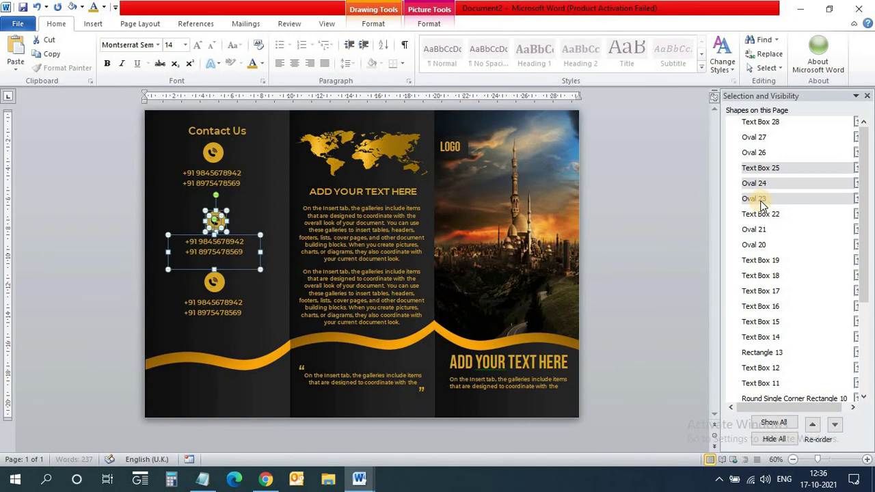
key("Down")
key("Down")
key("Down")
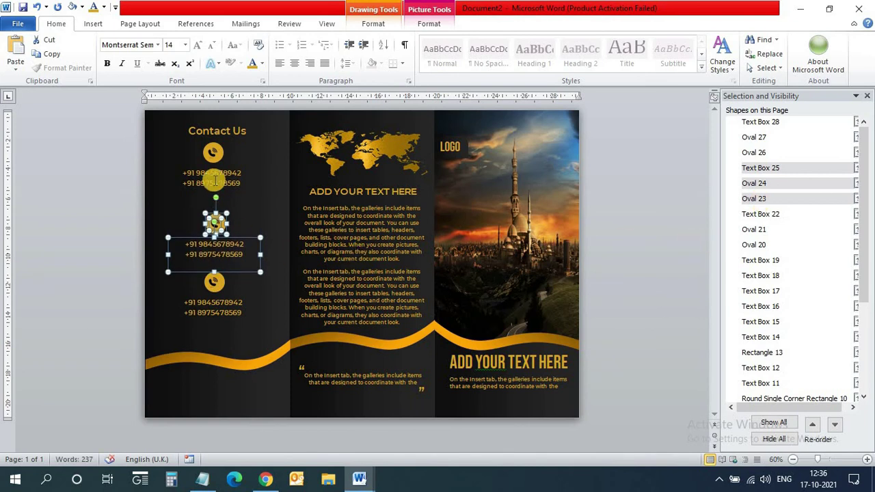
left_click(760, 214)
left_click(755, 229, "ctrl")
left_click(761, 245, "ctrl")
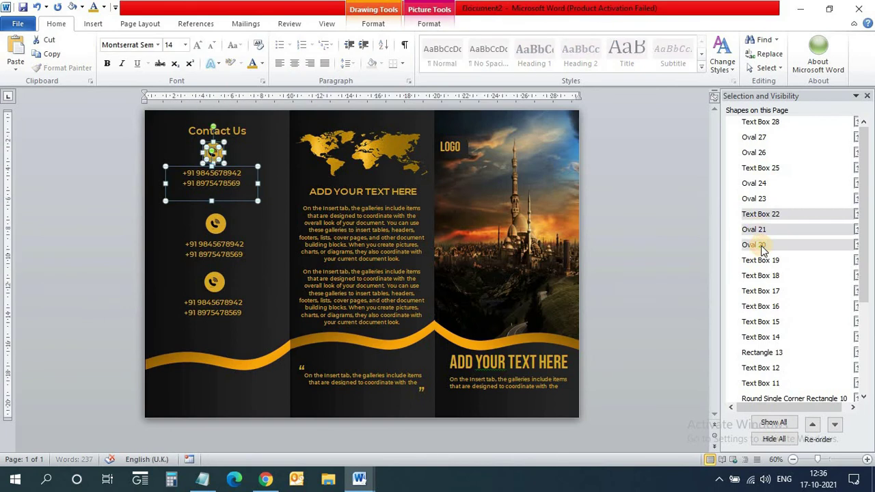
key("Down")
key("Down")
key("Down")
key("Down")
key("Down")
key("Down")
key("Down")
key("Down")
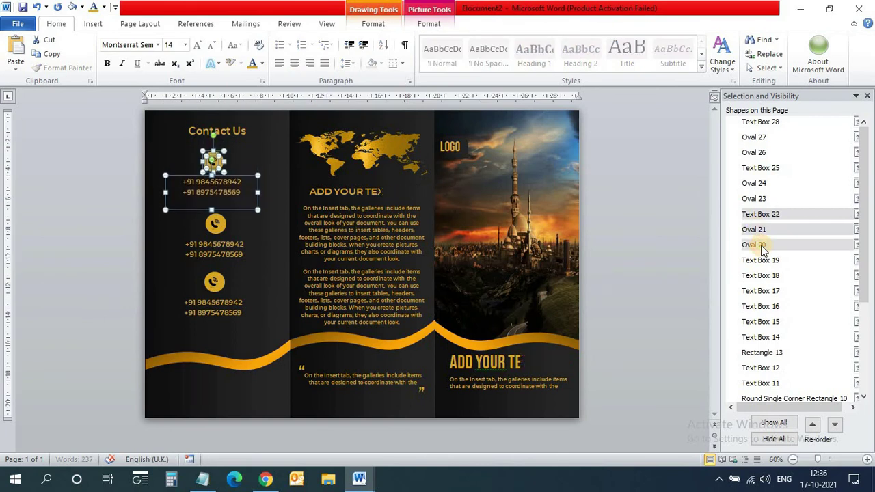
key("Down")
key("Down")
key("Down")
key("Down")
key("Down")
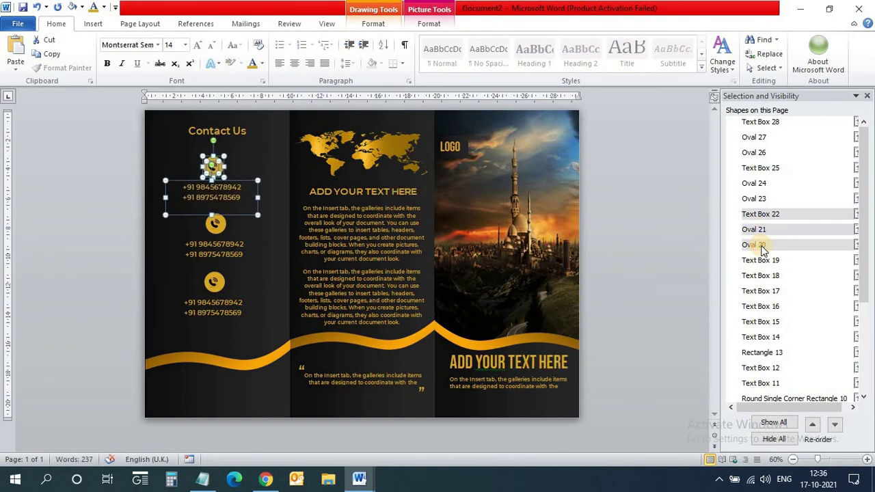
Move the Contact Us heading down slightly.
left_click(207, 123)
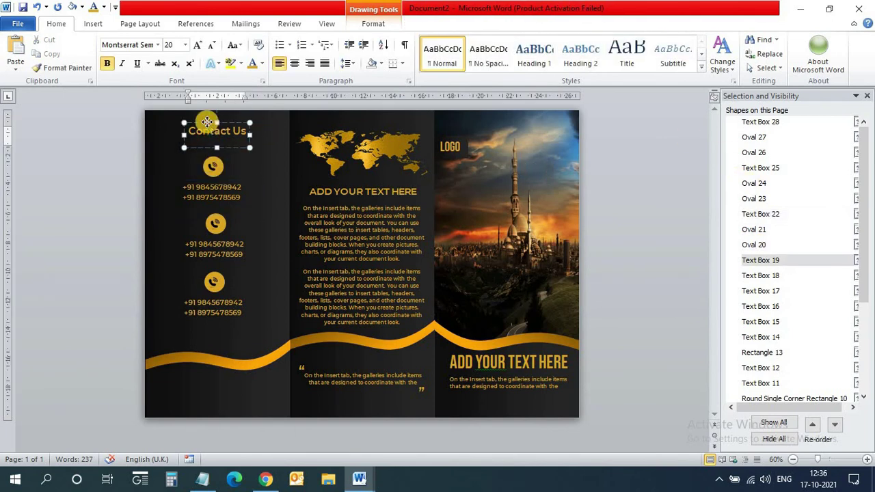
left_click(207, 123)
key("Down")
key("Down")
key("Down")
key("Down")
key("Down")
key("Down")
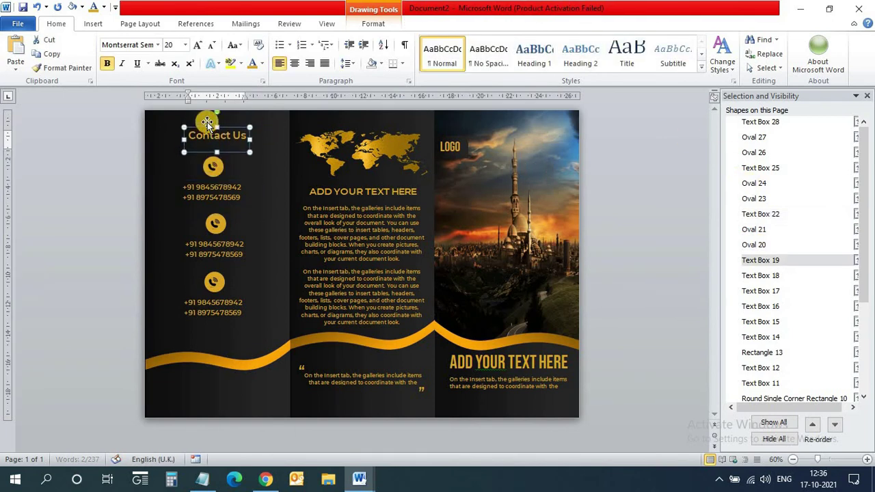
key("Down")
key("Down")
key("Down")
key("Down")
key("Down")
key("Down")
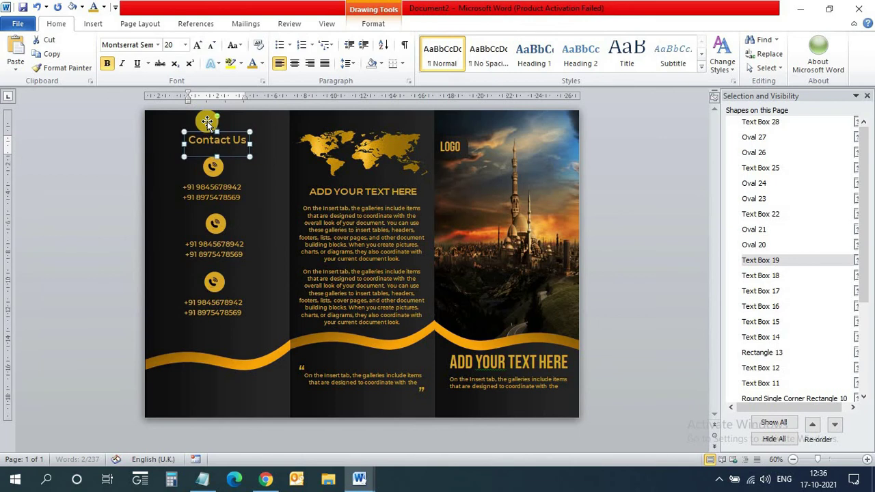
left_click(700, 247)
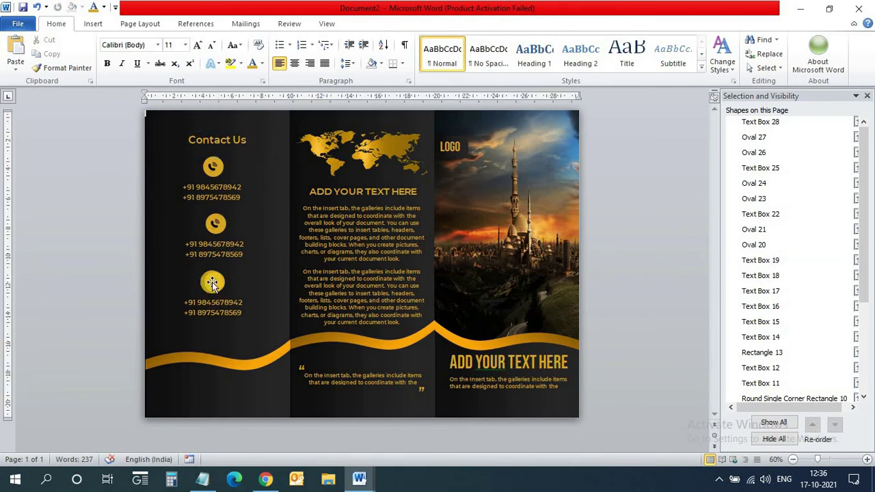
Shift the bottom and middle icon-and-number blocks down two steps each.
left_click(759, 123)
left_click(756, 139, "ctrl")
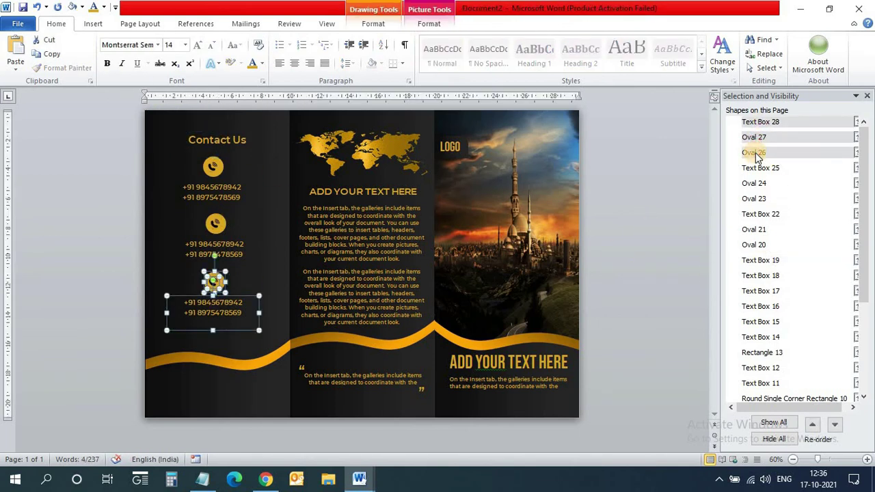
key("Down")
key("Down")
key("Down")
key("Down")
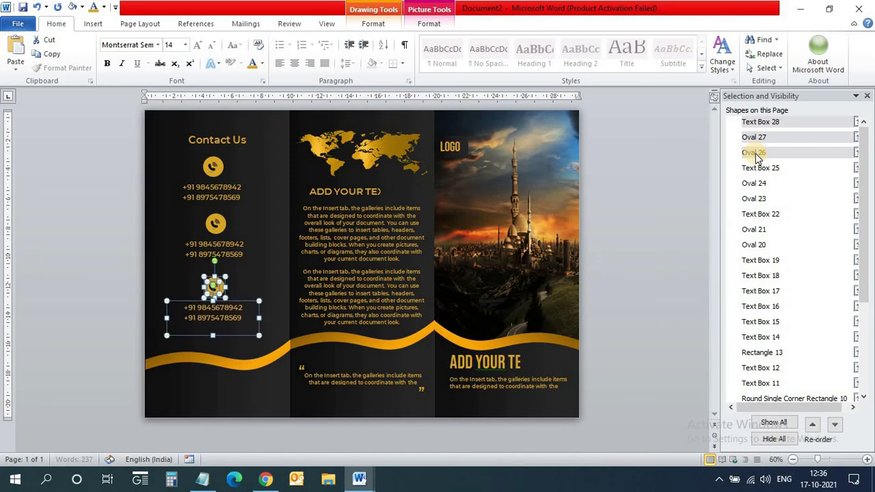
key("Down")
key("Down")
key("Down")
key("Down")
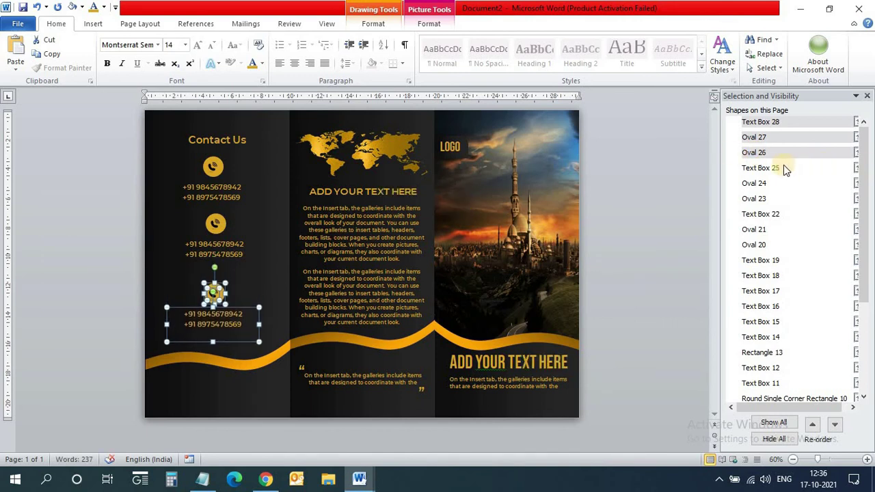
left_click(762, 167)
left_click(756, 183, "ctrl")
left_click(759, 199, "ctrl")
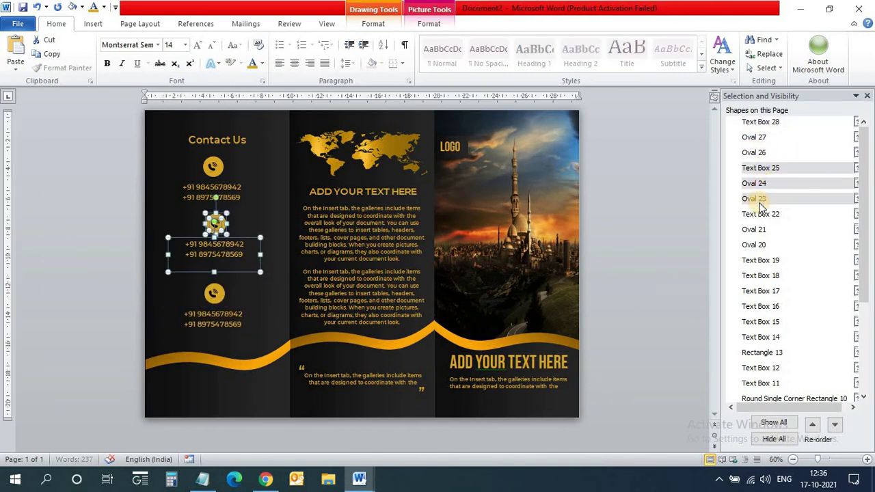
key("Down")
key("Down")
key("Down")
key("Down")
key("Down")
key("Down")
key("Down")
key("Down")
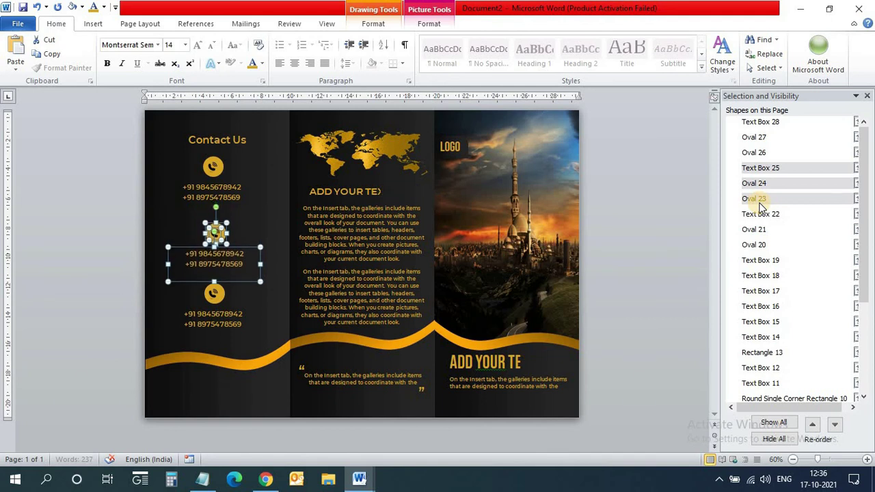
key("Down")
Shift the top icon-and-number block down four steps.
left_click(758, 214)
left_click(755, 230, "ctrl")
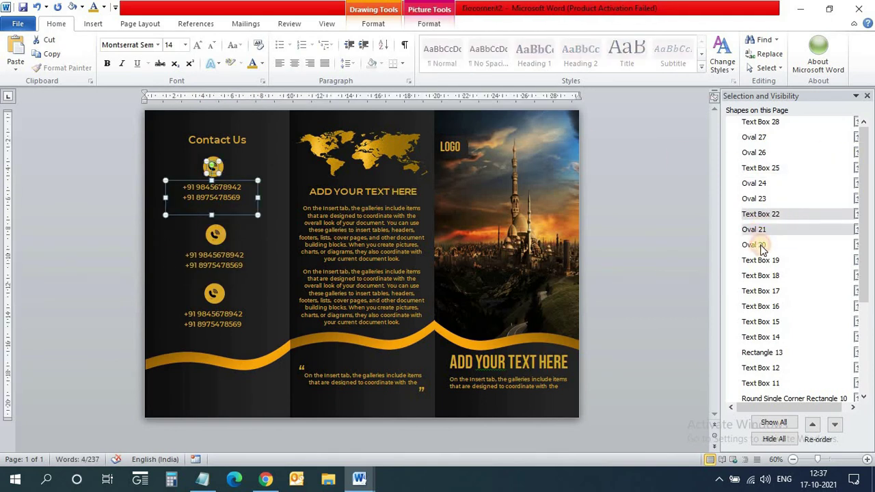
left_click(759, 245, "ctrl")
key("Down")
key("Down")
key("Down")
key("Down")
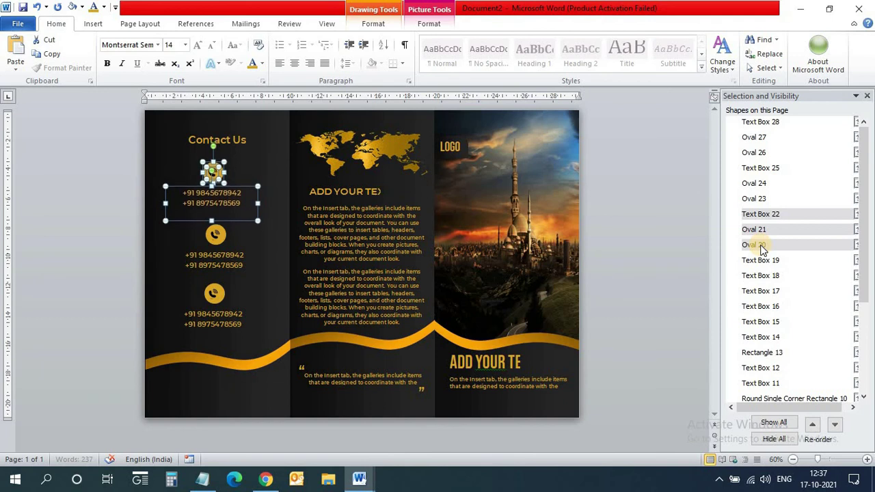
key("Down")
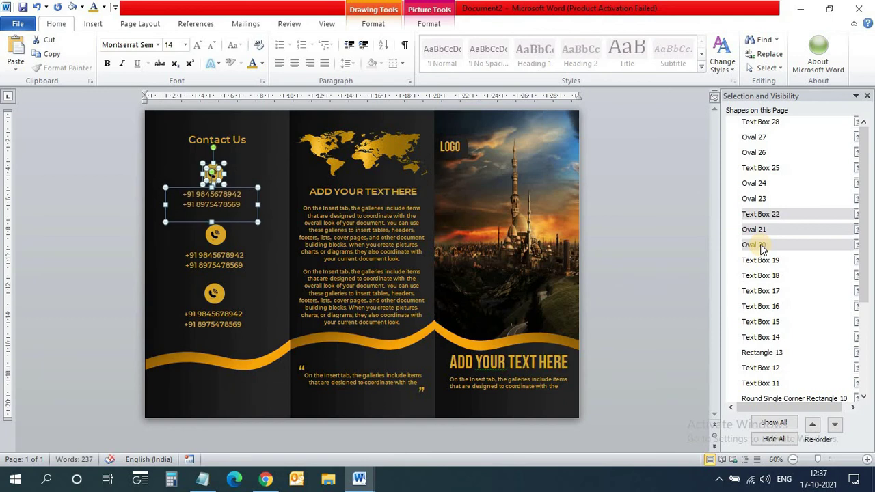
key("Down")
key("Down")
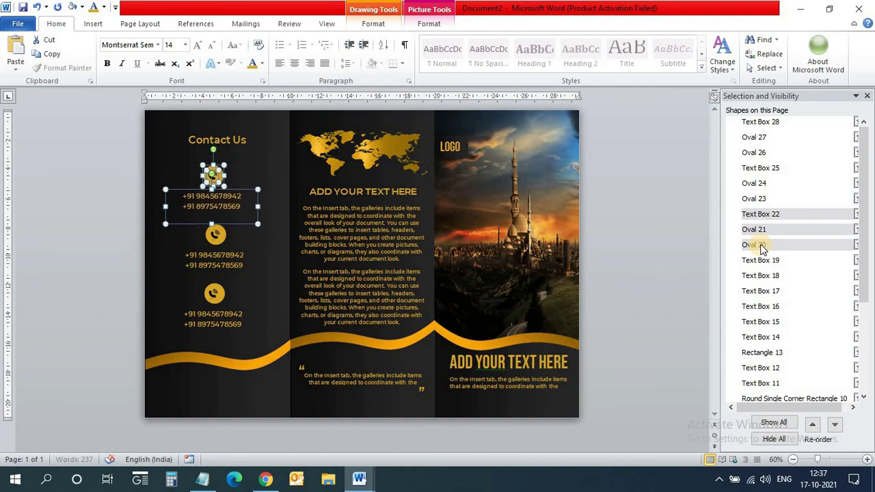
key("Down")
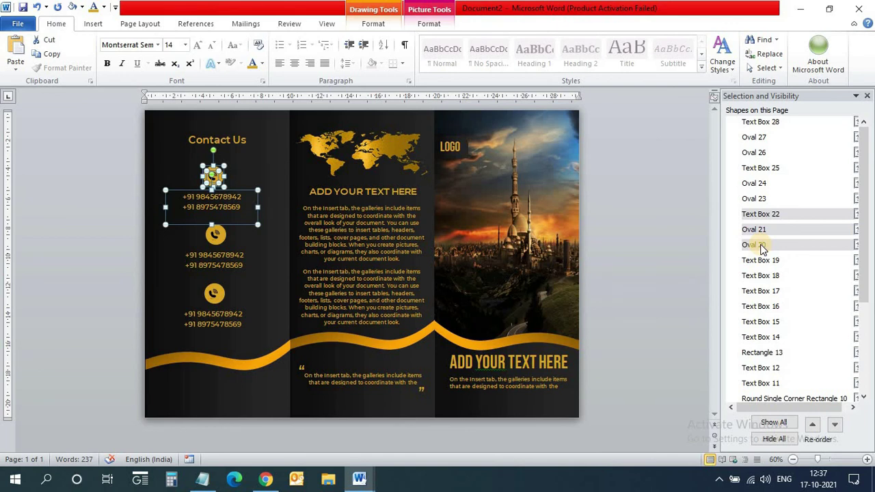
Align Center the Contact Us heading and all three icon blocks, then nudge the column slightly right.
left_click(759, 198, "ctrl")
left_click(759, 183, "ctrl")
left_click(760, 168, "ctrl")
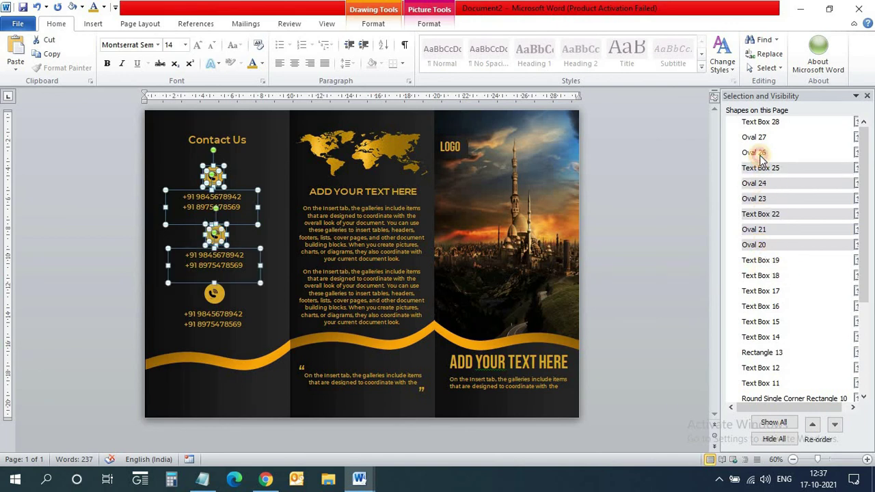
left_click(759, 153, "ctrl")
left_click(760, 137, "ctrl")
left_click(760, 121, "ctrl")
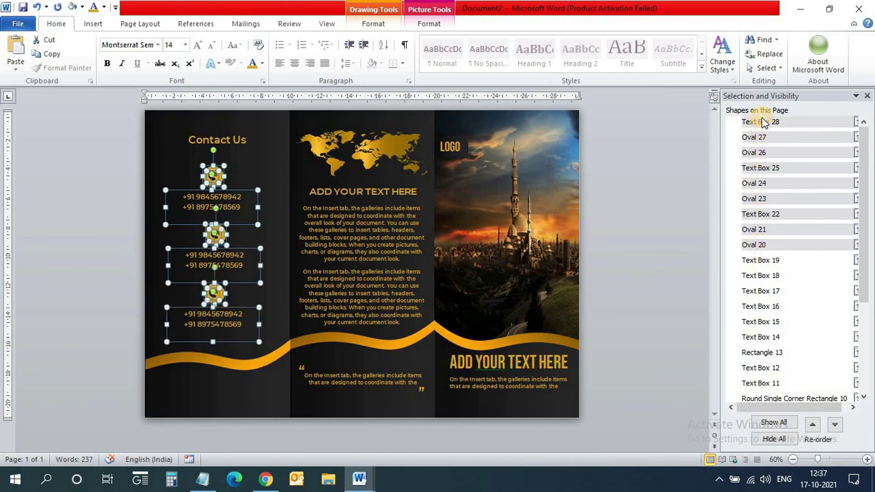
left_click(761, 262, "ctrl")
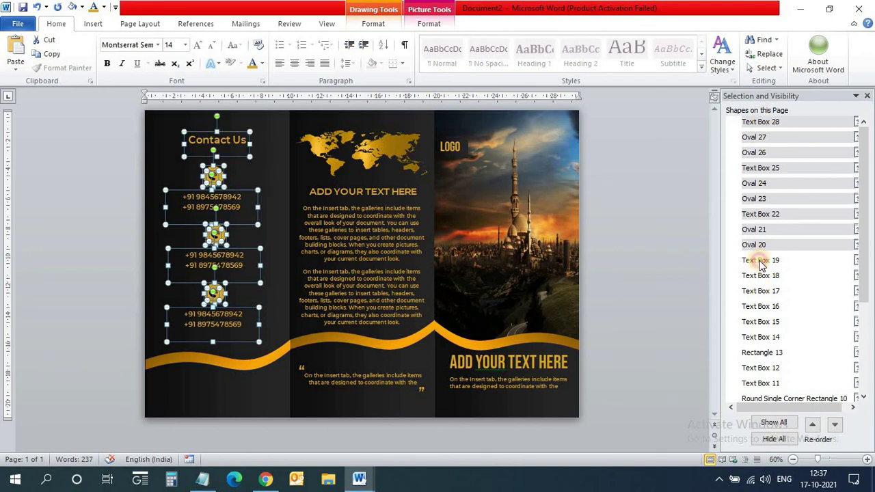
left_click(373, 24)
left_click(775, 39)
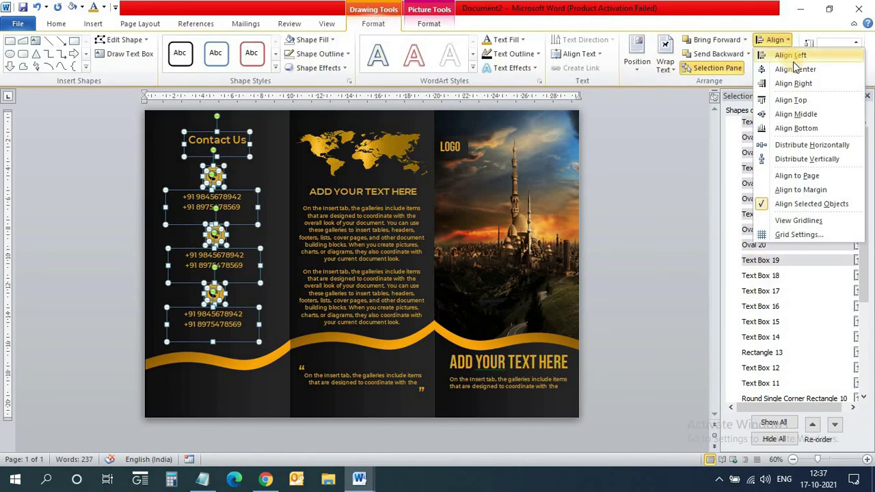
left_click(793, 69)
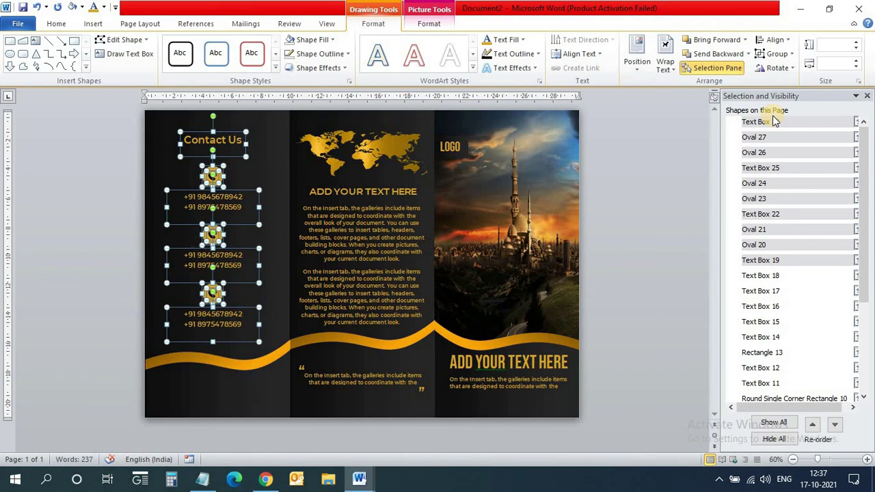
key("Right")
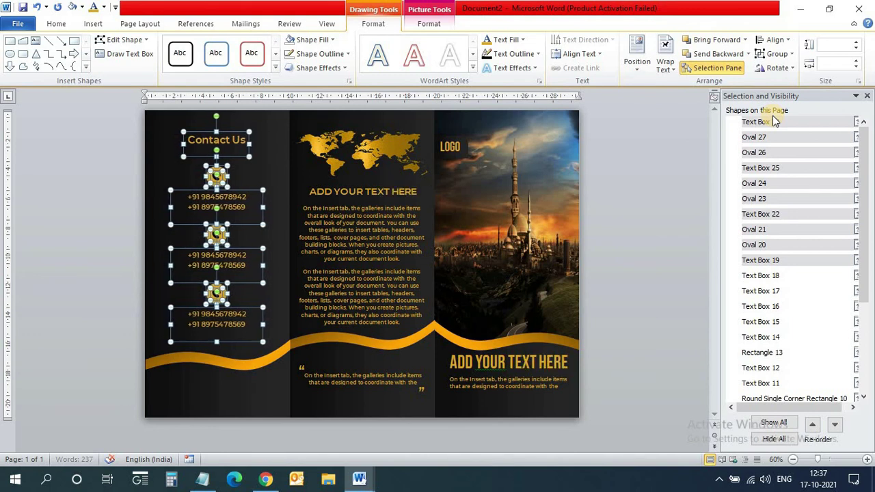
key("ctrl+Right")
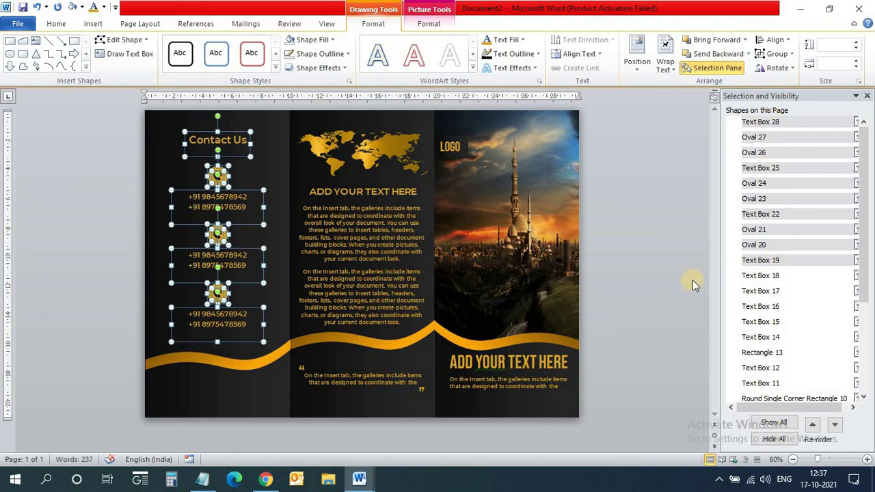
Replace the middle box's phone numbers with two e-mail addresses and remove the hyperlink.
left_click(250, 267)
left_click(191, 260)
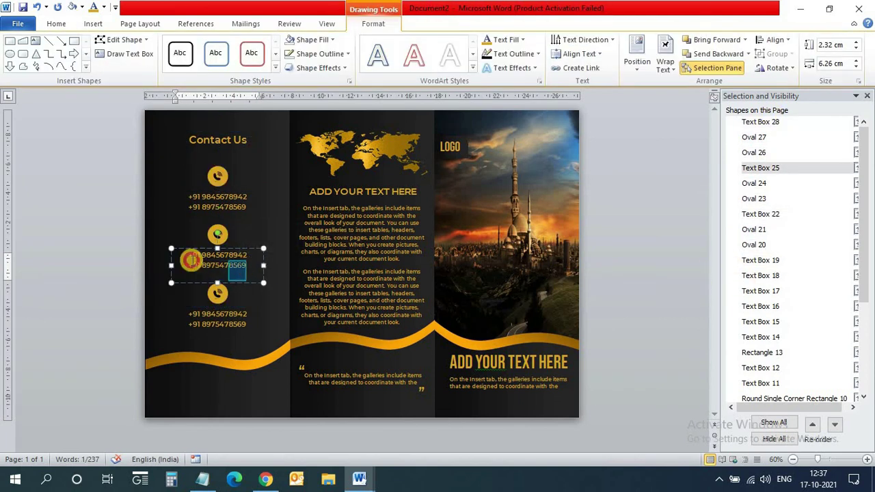
triple_click(192, 260)
type("gs")
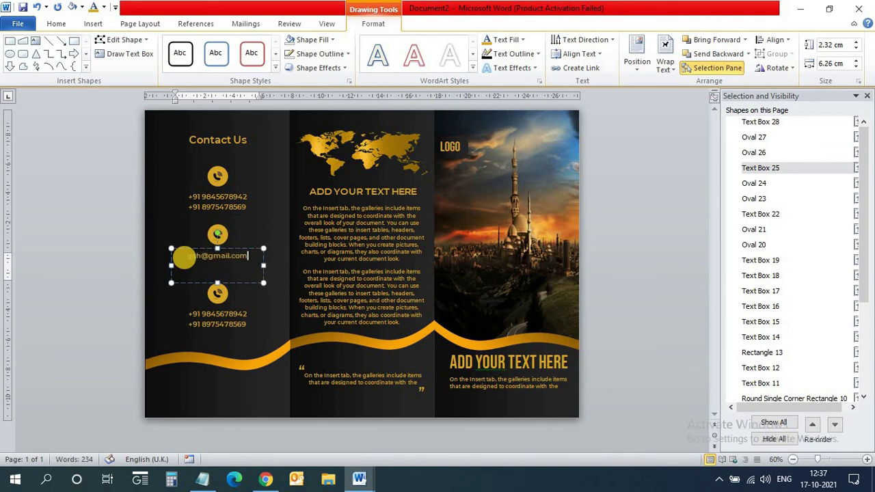
key("space")
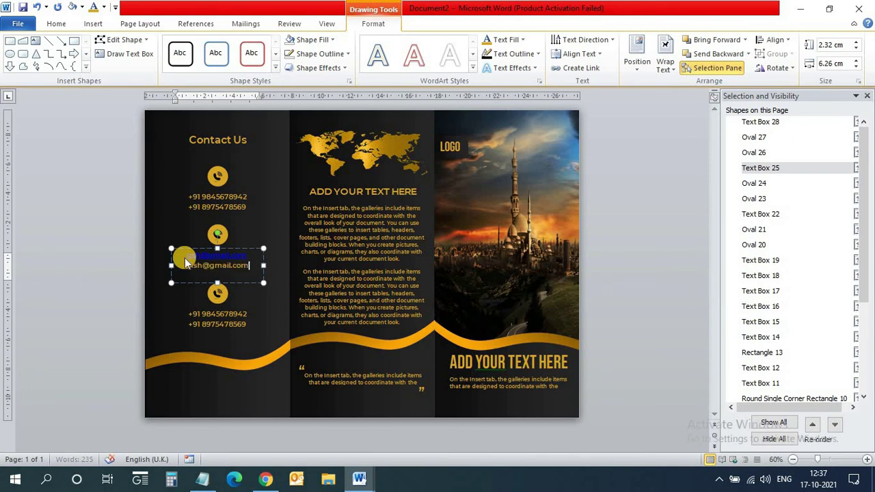
left_click_drag(185, 258, 246, 256)
right_click(223, 265)
left_click(277, 166)
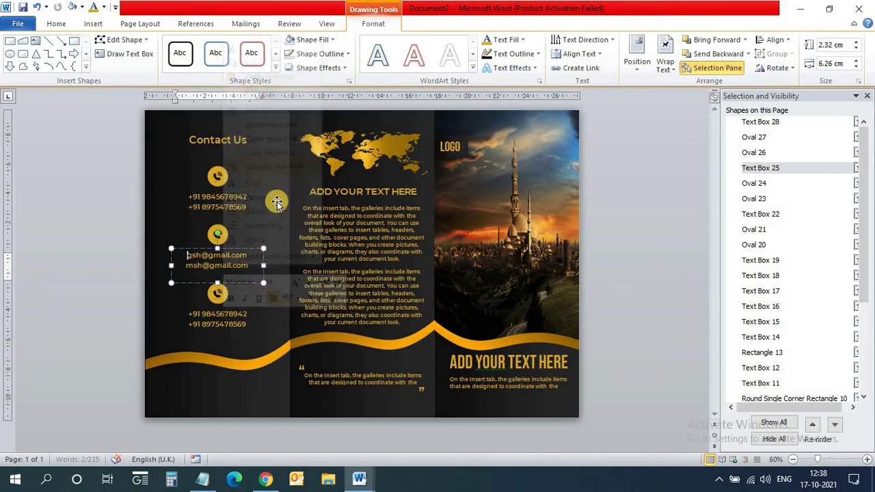
Replace the bottom box's phone numbers with a postal address line.
left_click(230, 320)
double_click(226, 324)
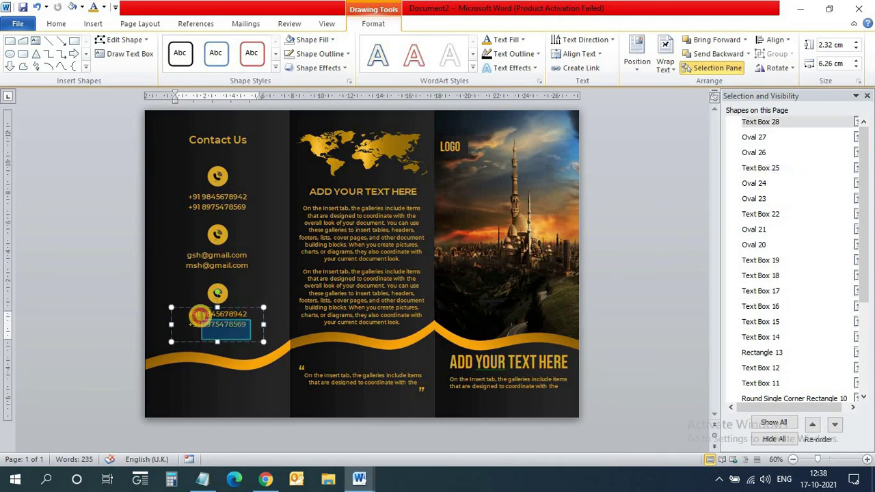
triple_click(181, 313)
type("r-06, I")
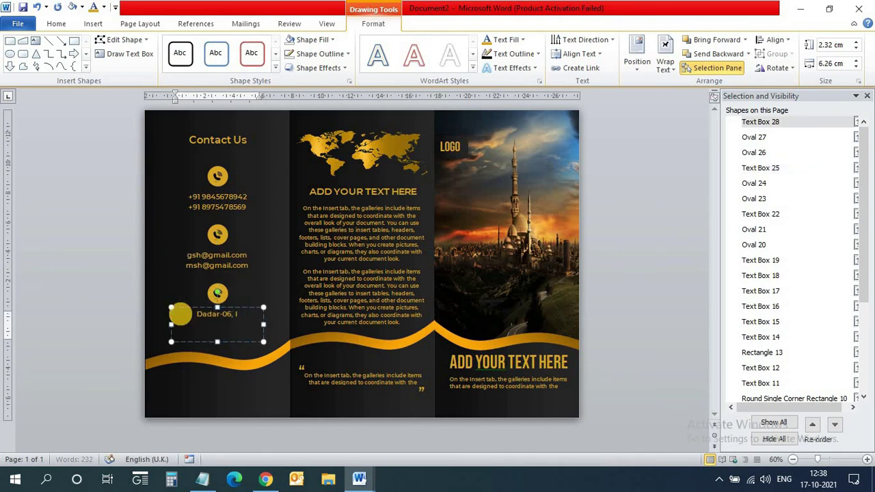
type("ndia")
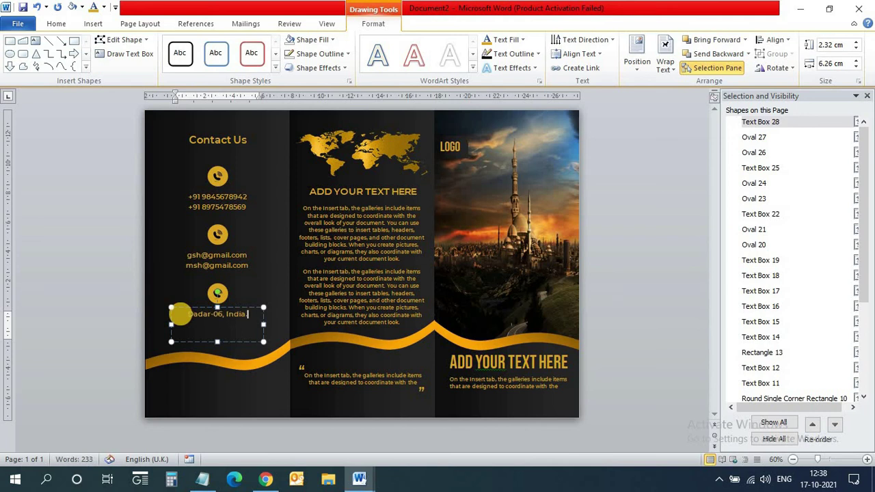
type(".")
Duplicate the middle panel's quote text box and place the copy at the Contact Us panel's bottom.
left_click(624, 384)
left_click(401, 375)
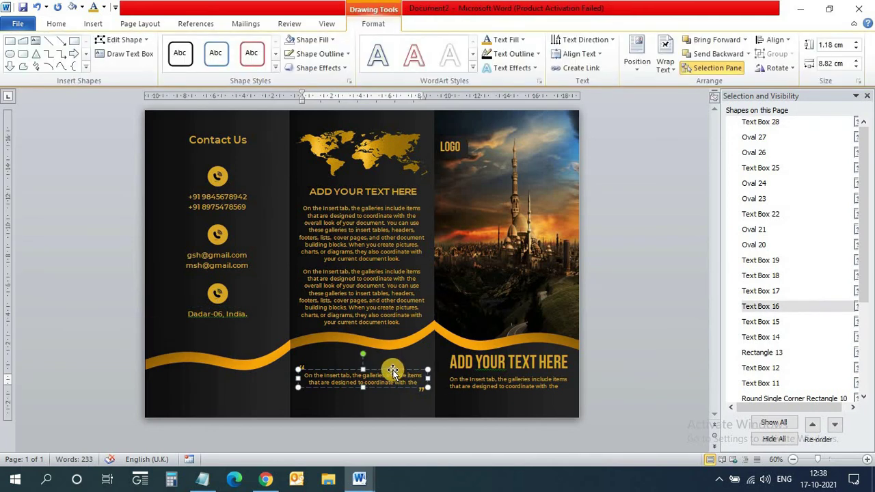
key("ctrl+d")
mouse_move(393, 376)
left_mouse_down()
mouse_move(241, 385)
mouse_move(248, 380)
left_mouse_up()
key("Up")
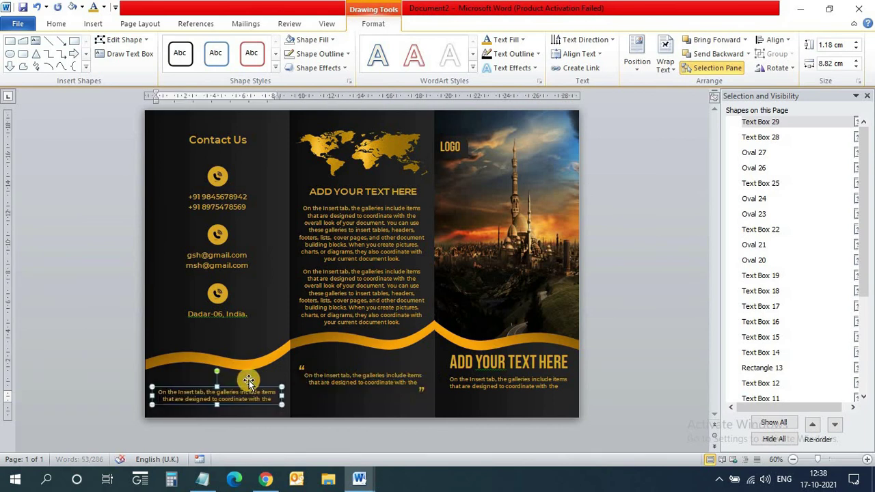
key("Up")
key("Up")
key("Up")
key("Up")
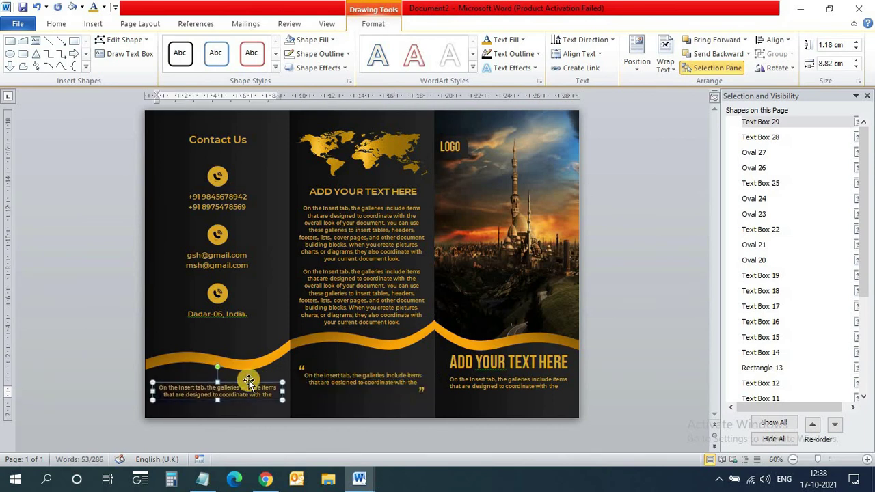
key("Up")
left_click(619, 367)
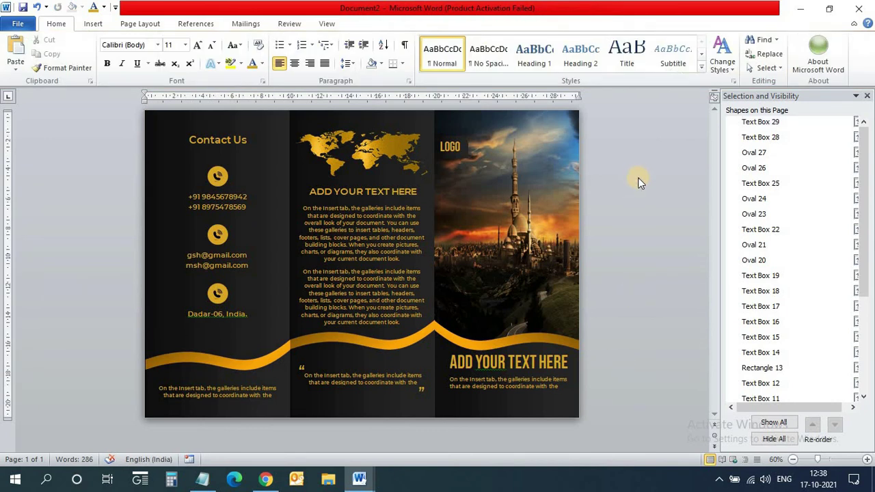